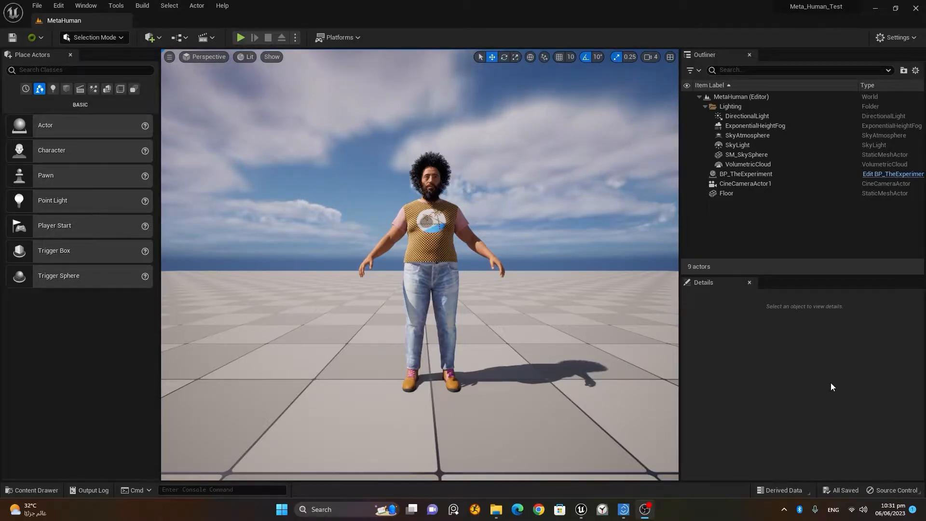
- Find the LiveLinkFaceImporter plugin by searching the project plugins for "livelink", enable it and restart the editor
click(891, 36)
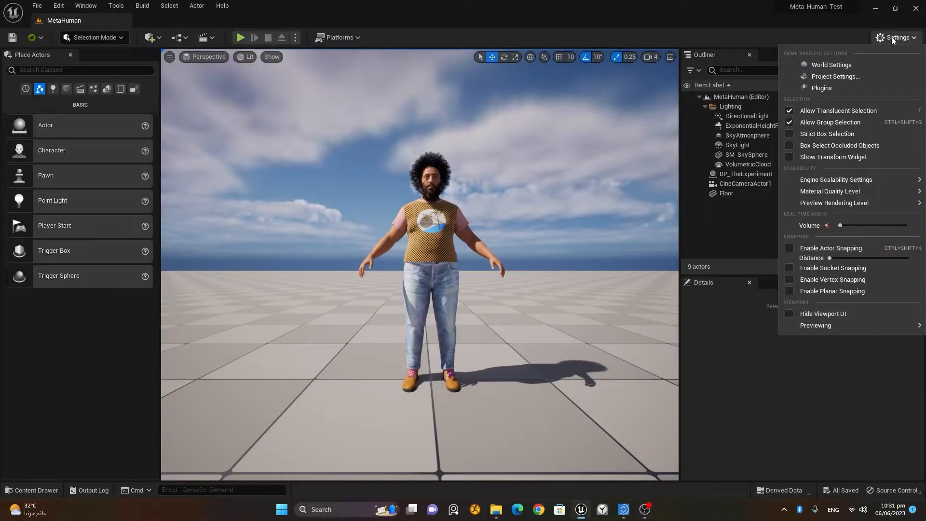
click(860, 88)
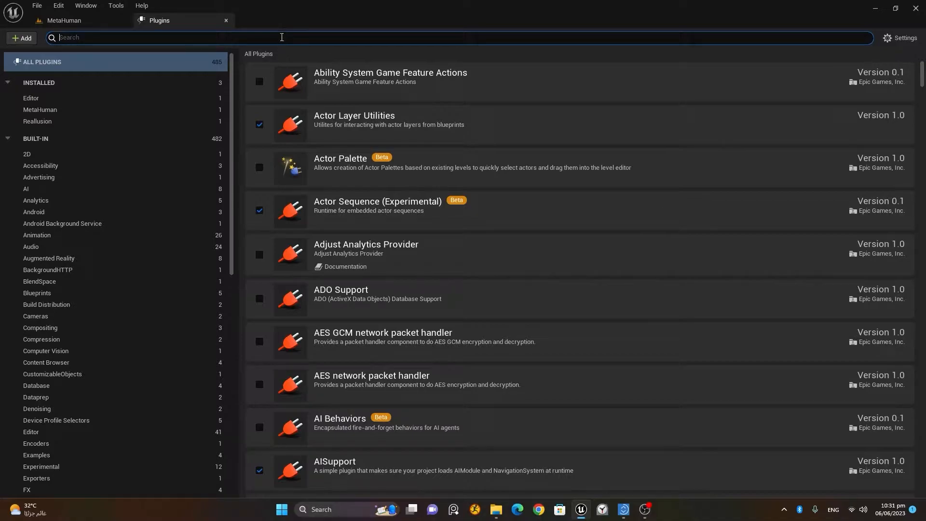
text(livelink)
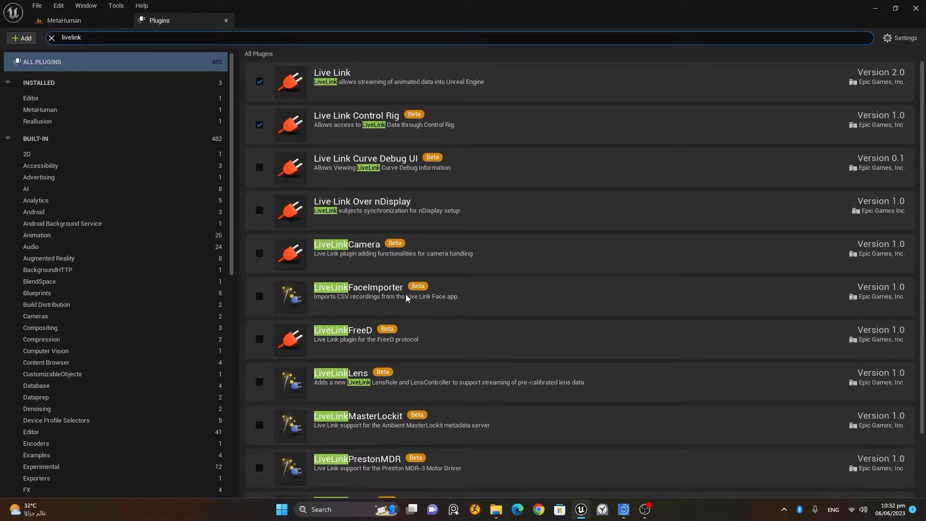
click(260, 296)
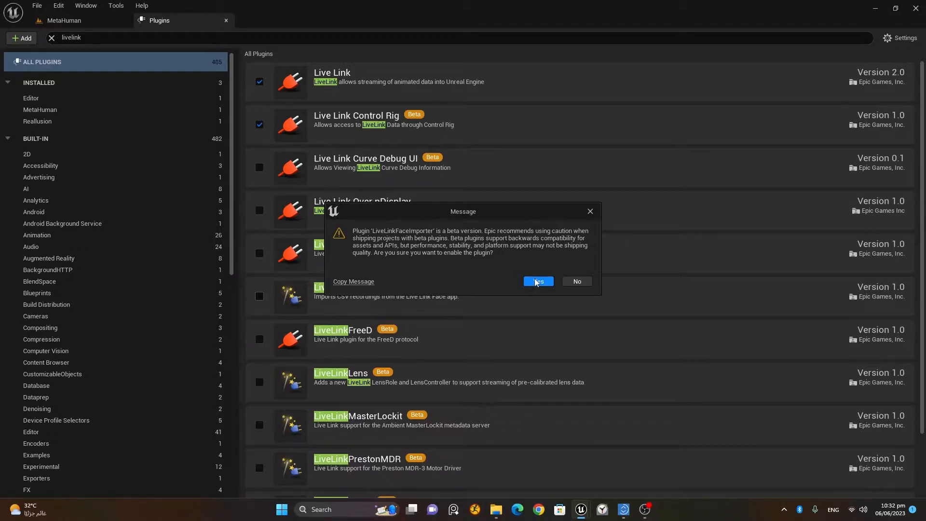
click(537, 282)
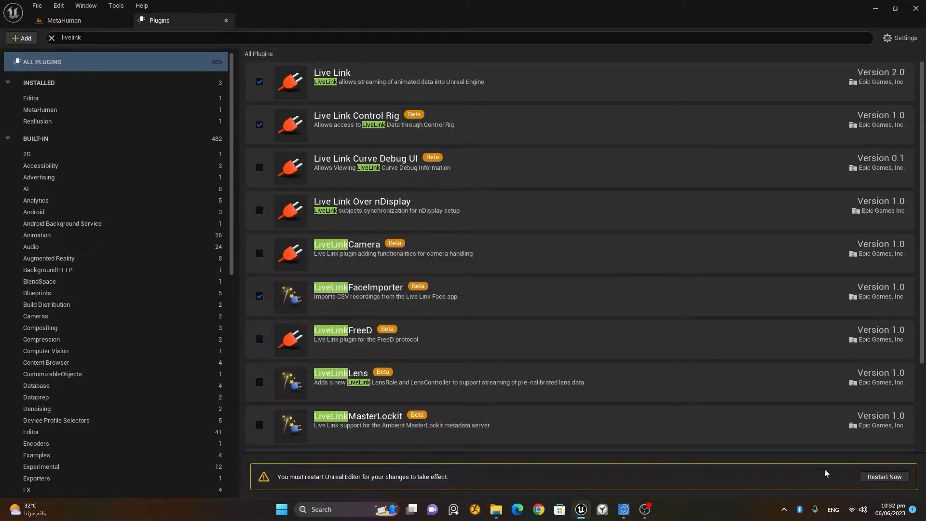
click(875, 477)
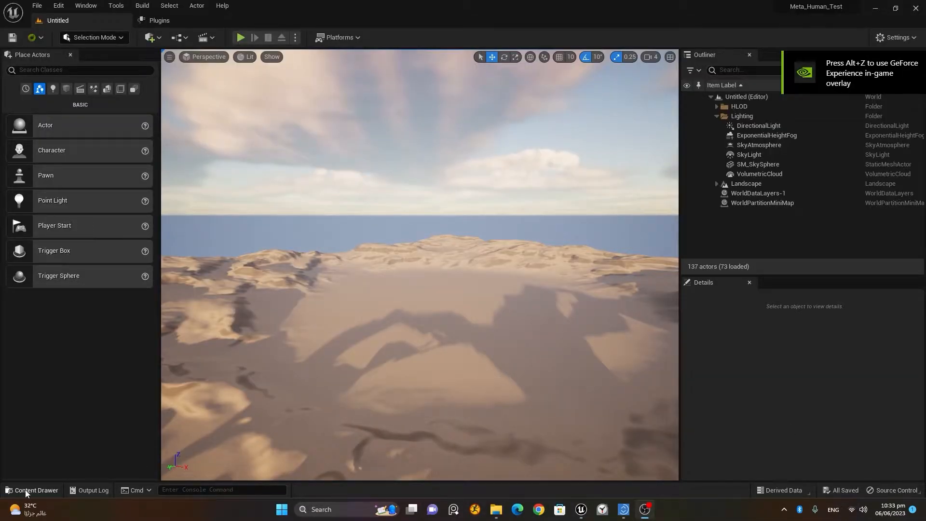
- Open the MetaHuman level from the Levels folder and frame the character in the viewport
click(31, 492)
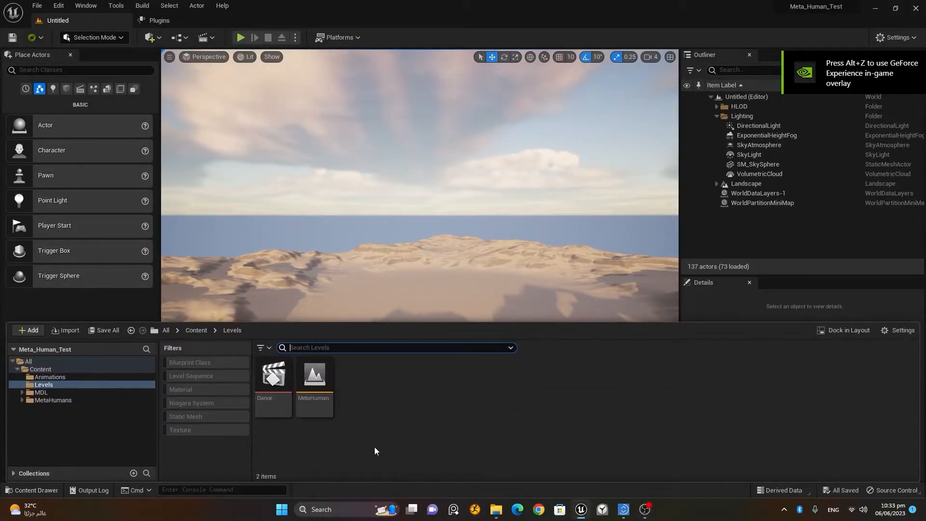
double_click(314, 381)
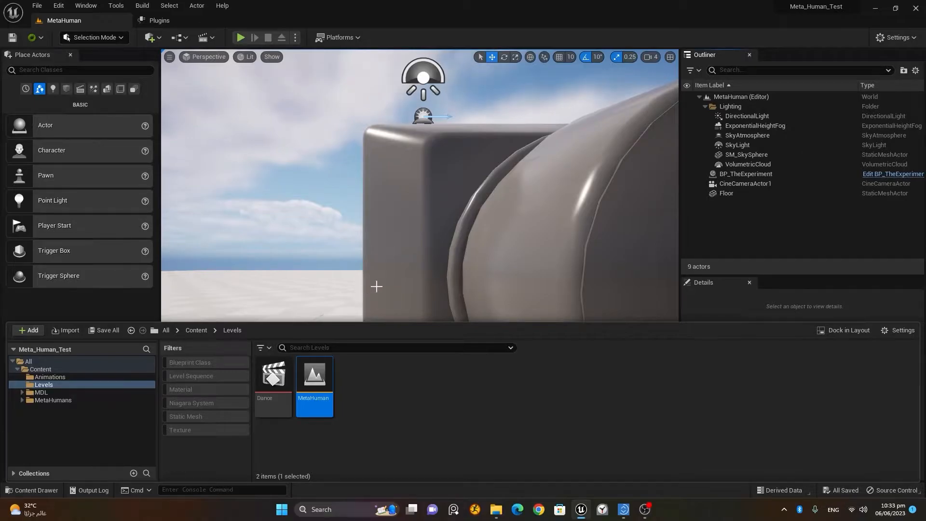
click(43, 492)
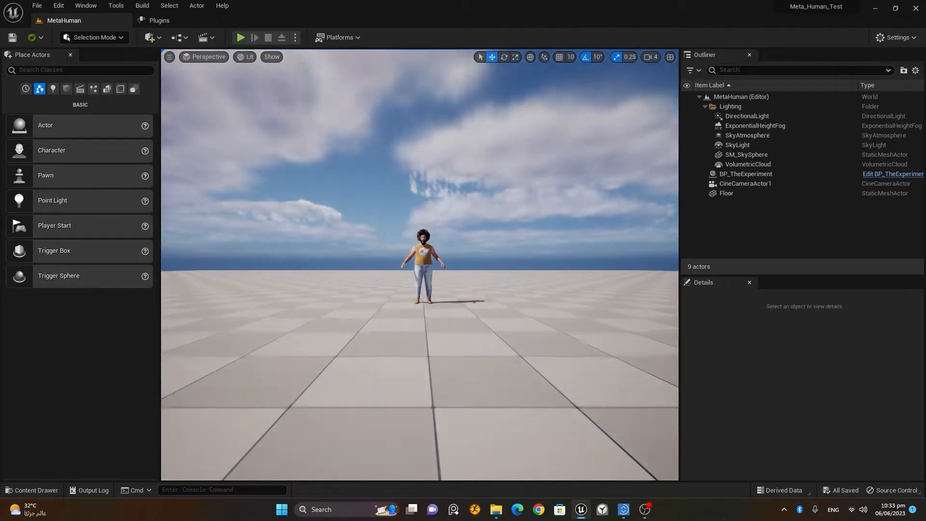
scroll(497, 236, up, 5)
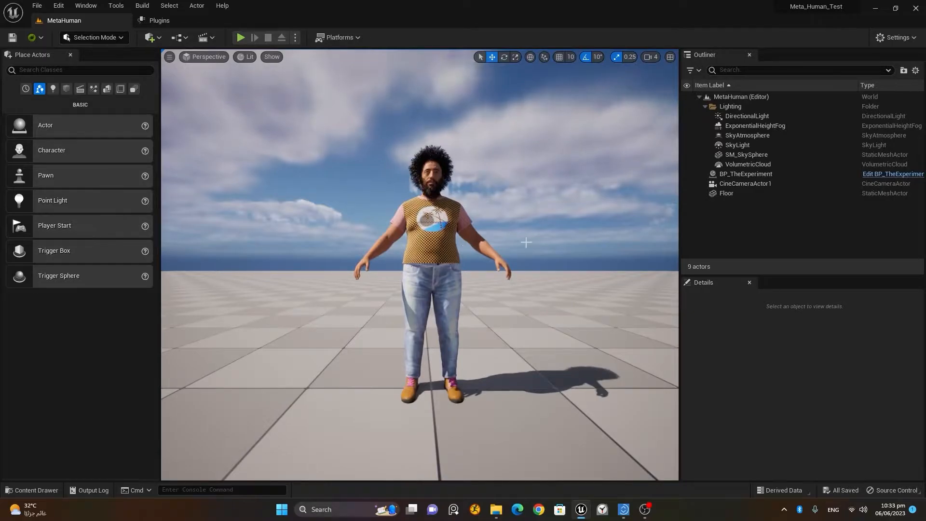
right_drag(540, 250, 540, 256)
key(w)
scroll(566, 244, up, 2)
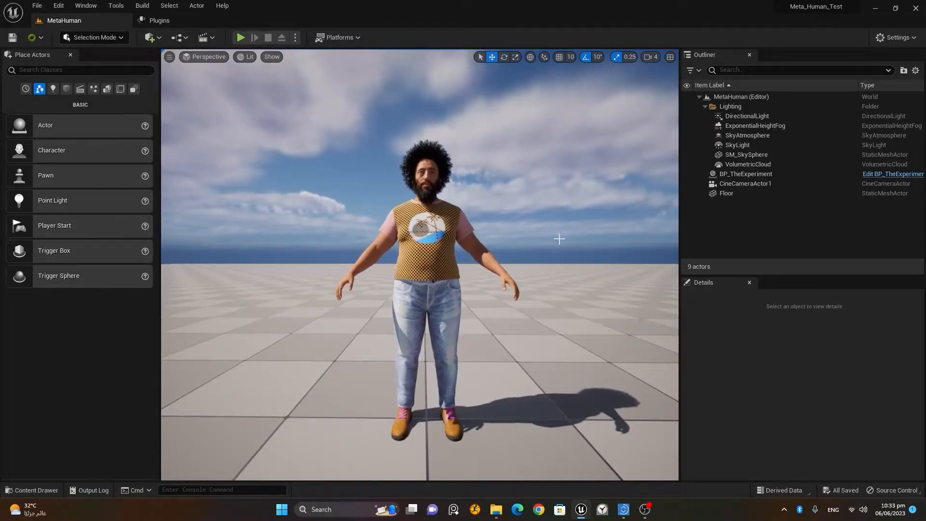
- Create a new folder named Facial_Animation inside the project's Animations folder
click(59, 495)
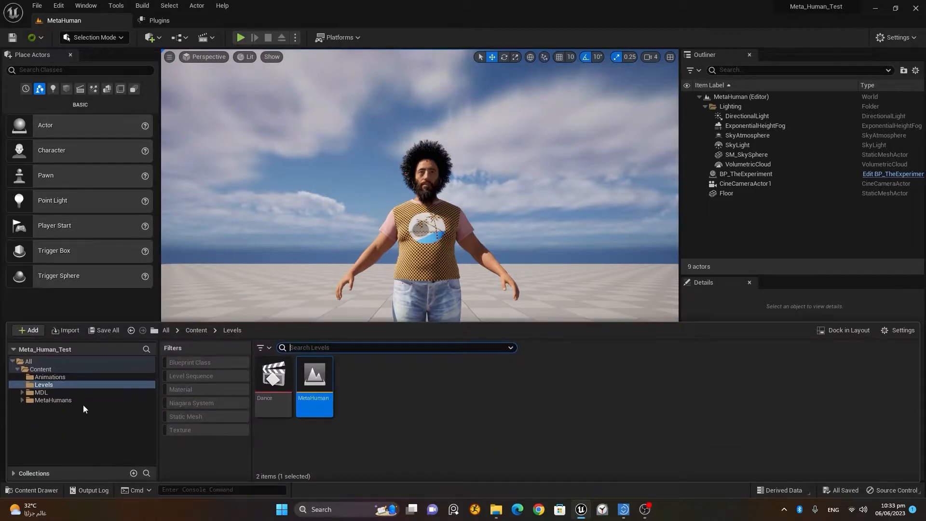
click(67, 377)
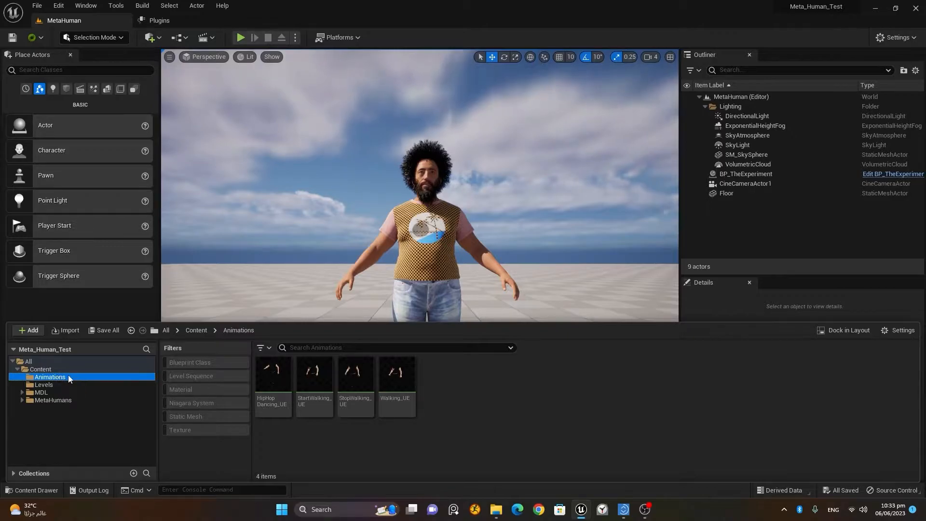
right_click(453, 399)
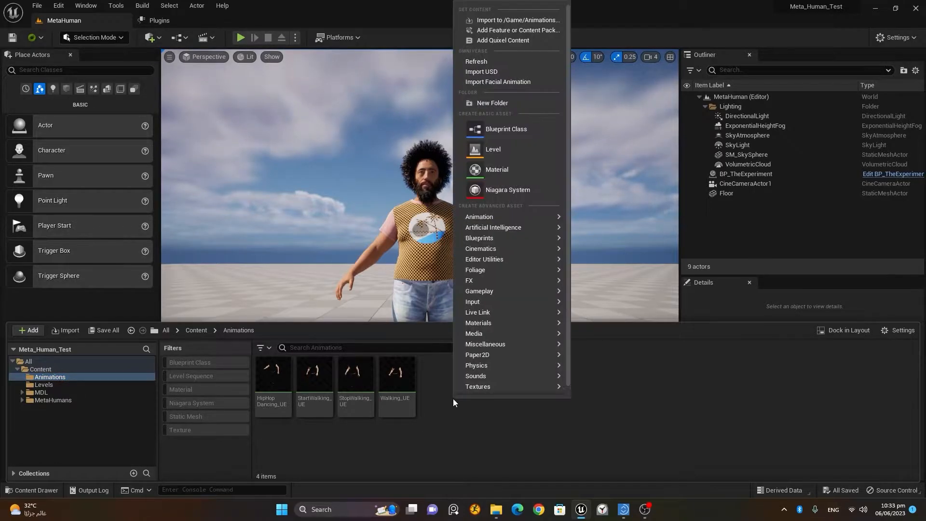
click(496, 102)
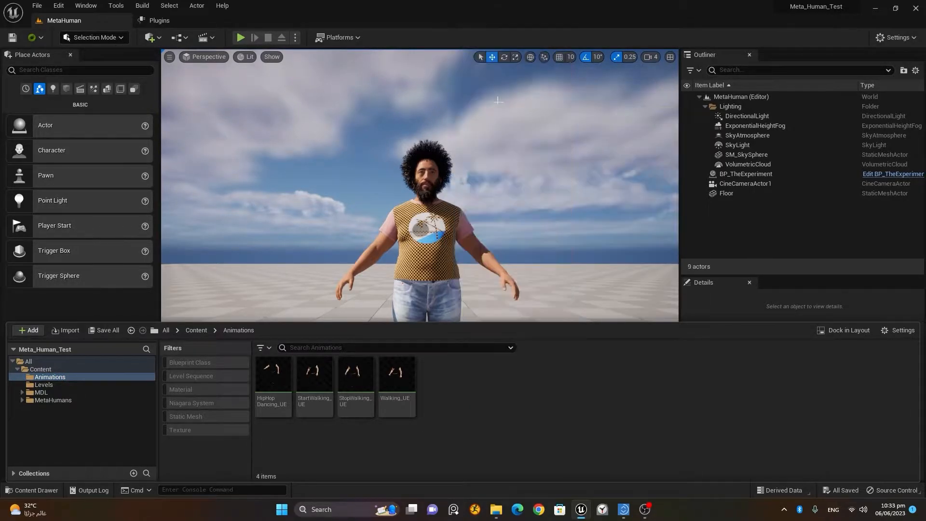
text(Facial)
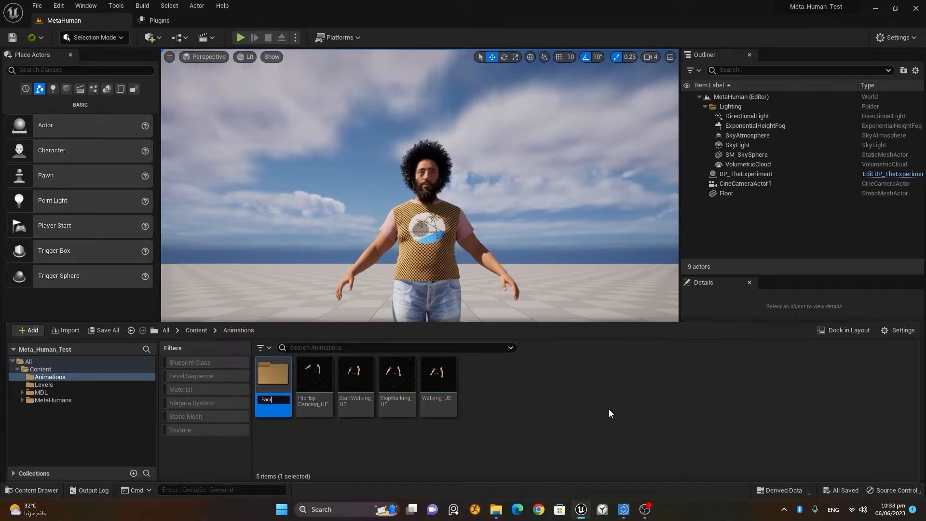
text(_)
text(Animation)
key(Return)
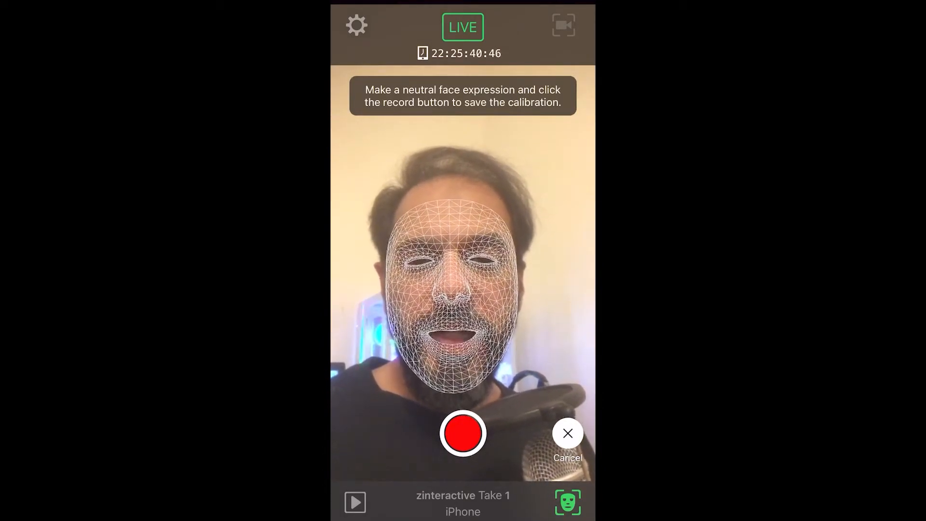
- Switch to the Live Link Face app on the iPhone, save a neutral rest pose as calibration and record facial Takes 1 and 2
click(462, 433)
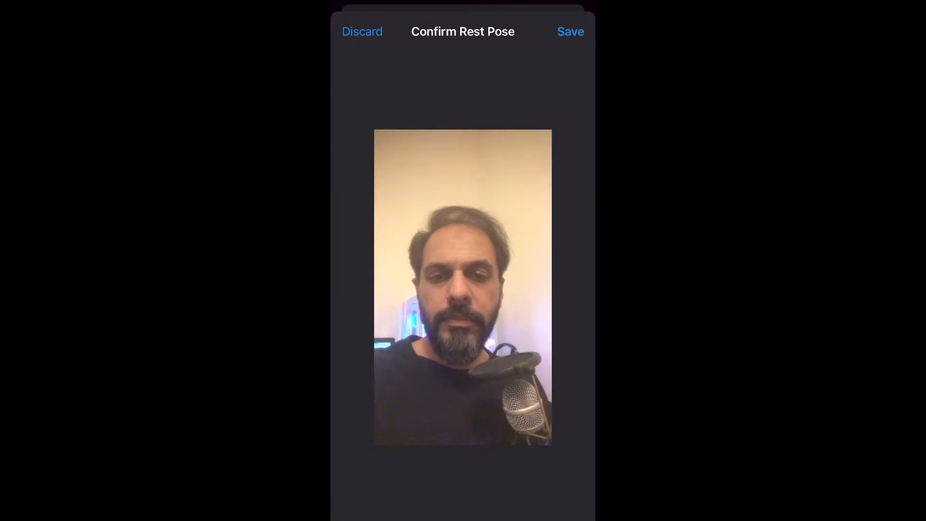
click(571, 32)
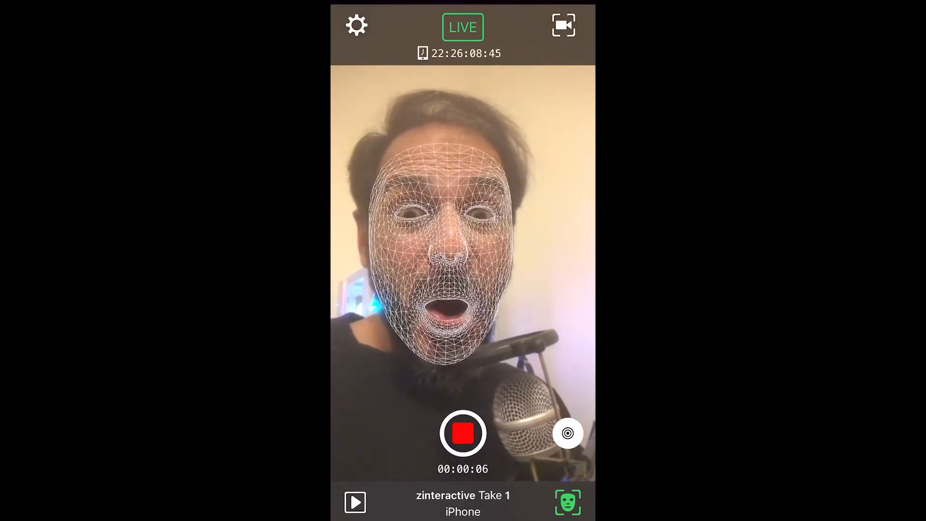
click(463, 433)
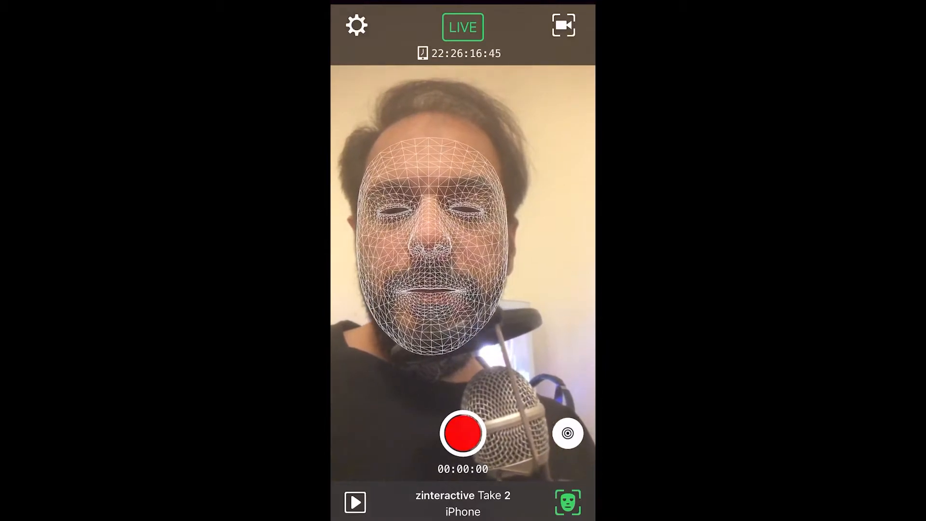
click(463, 432)
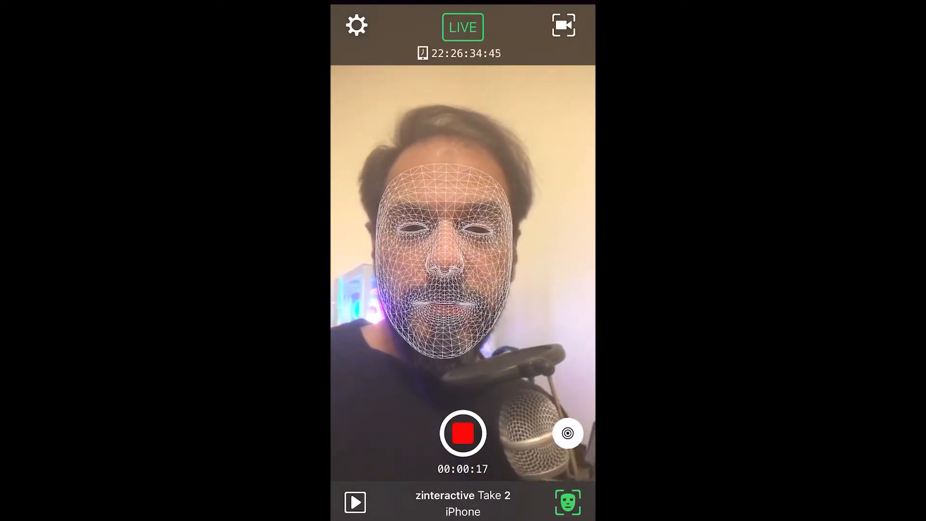
click(463, 432)
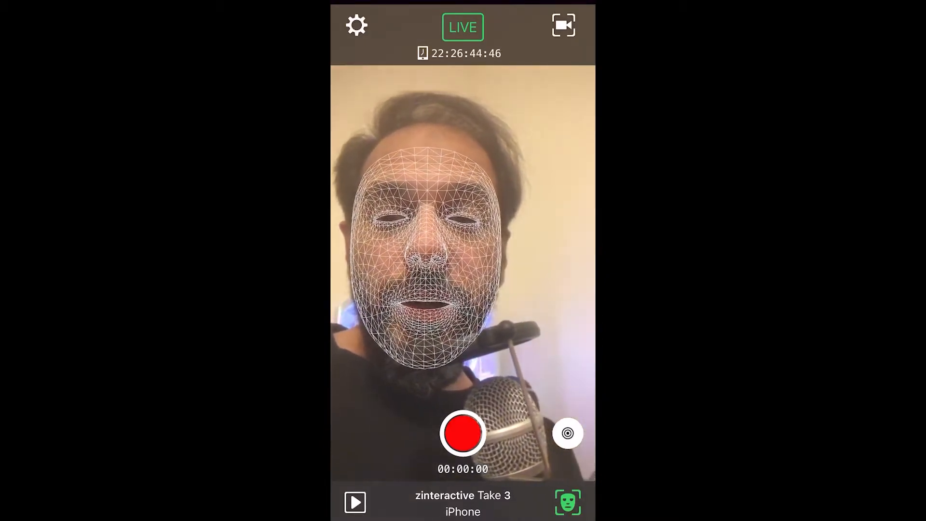
- Select zinteractive Take 1 and Take 2 in the take browser and bring up the sharing options for their ZIP archive
click(355, 502)
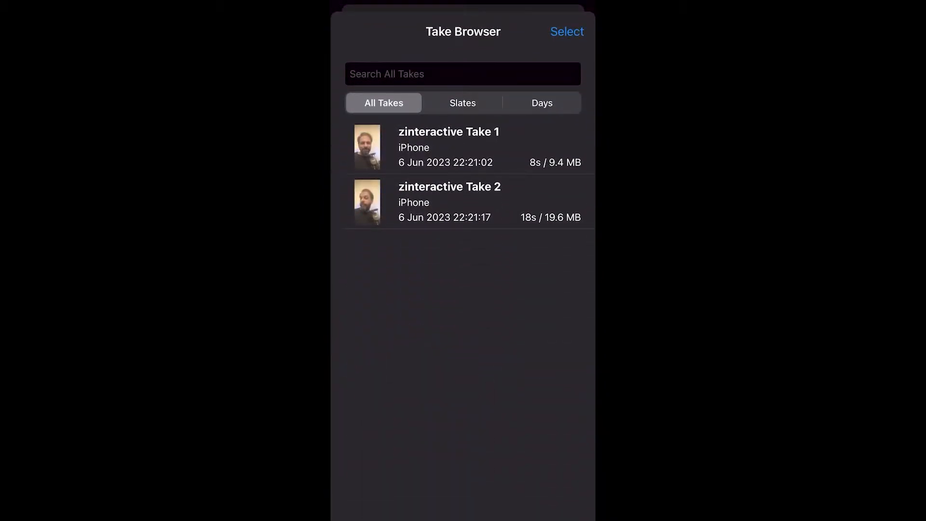
click(566, 32)
click(350, 146)
click(350, 202)
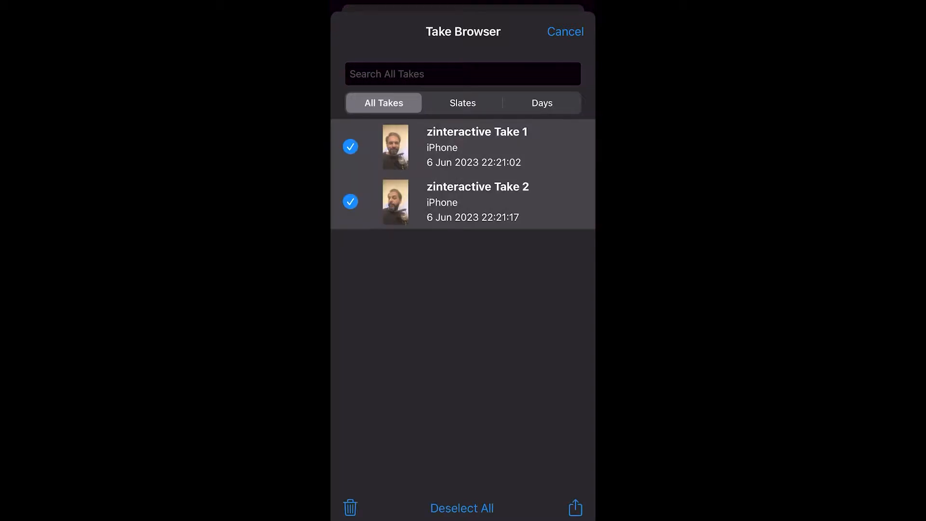
click(575, 507)
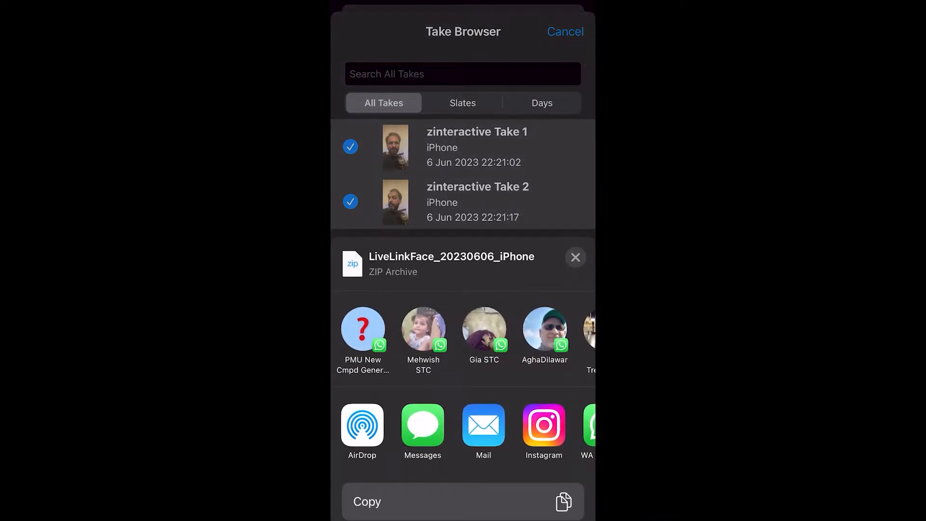
click(575, 257)
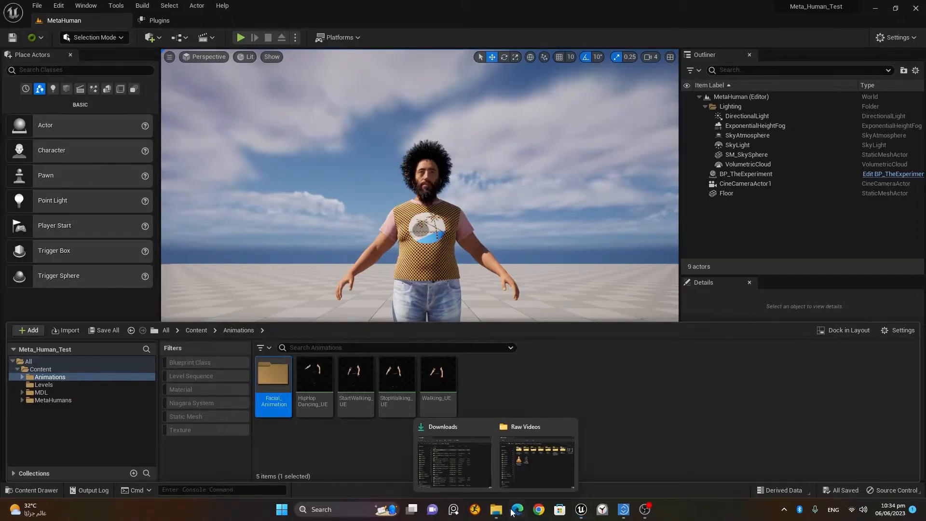
- Switch to File Explorer's Downloads folder and extract LiveLinkFace_20230606_iPhone.zip into a folder of the same name
click(449, 475)
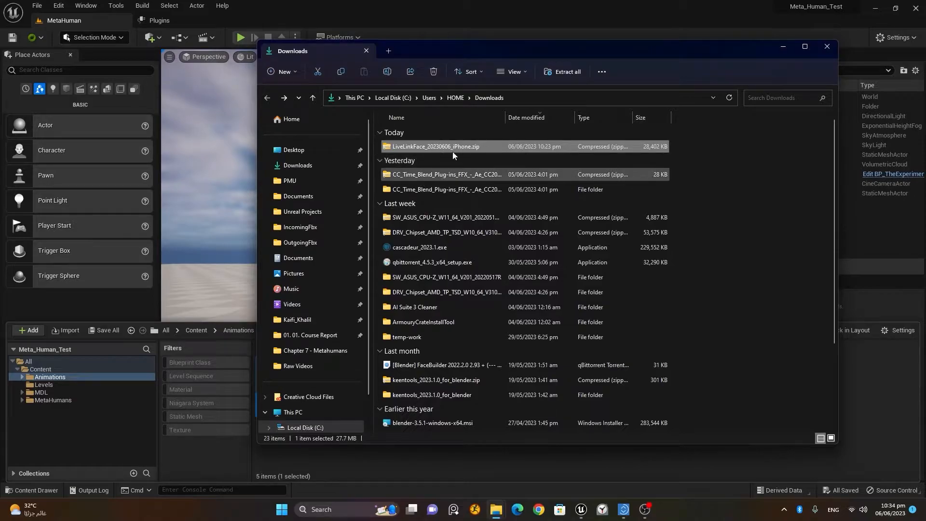
right_click(420, 148)
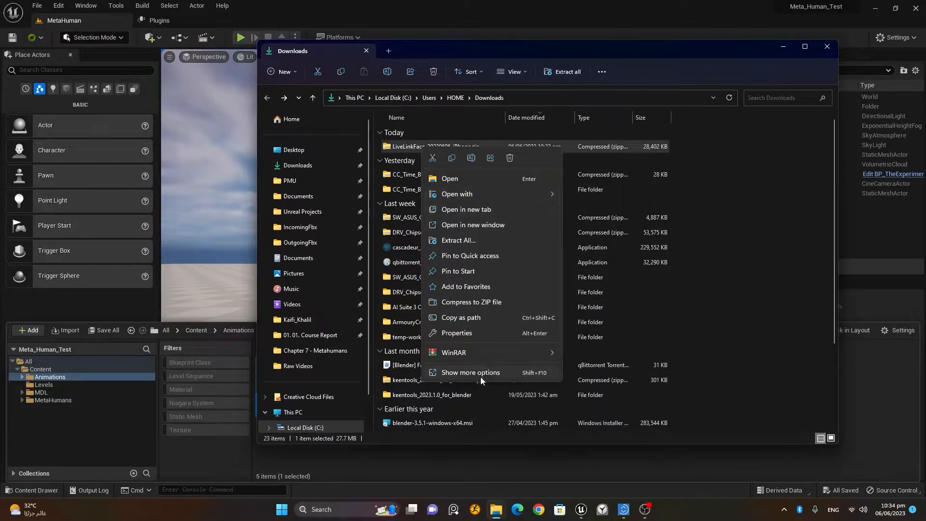
mouse_move(473, 357)
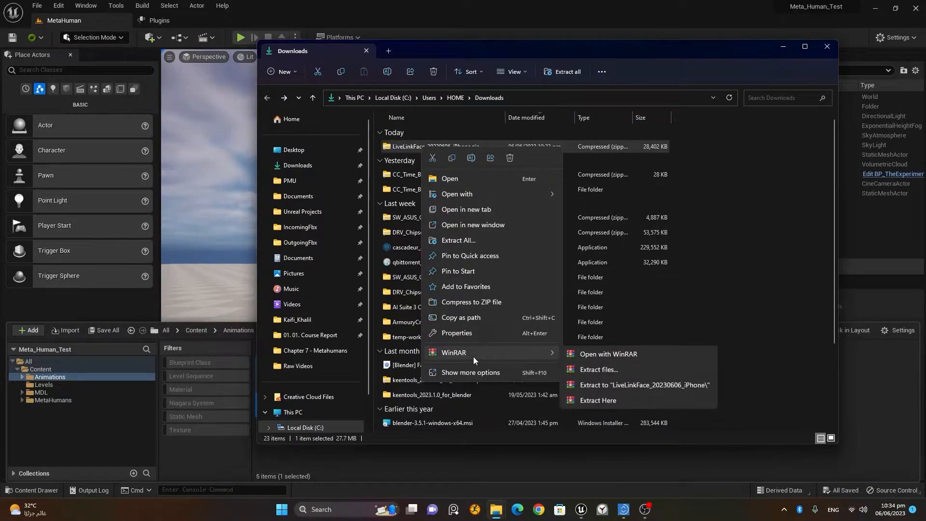
click(615, 387)
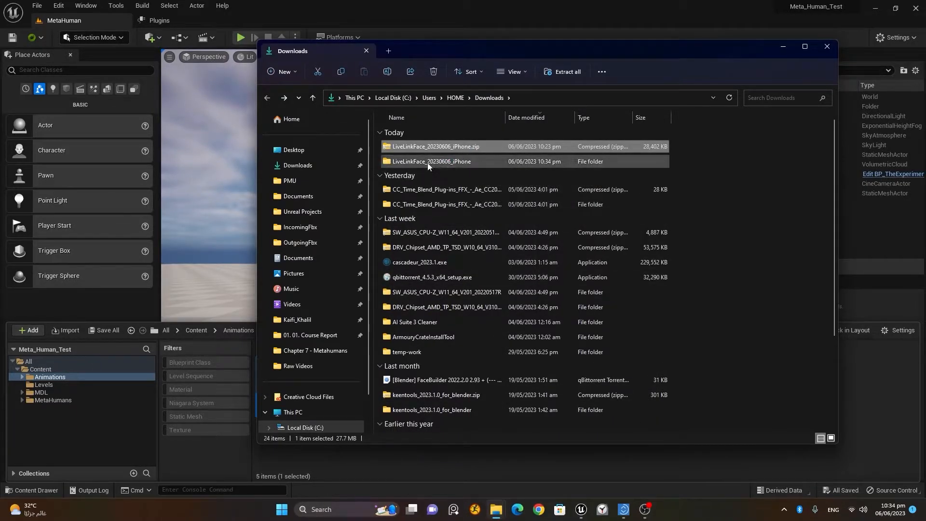
- Open the extracted 20230606_zinteractive_1 folder and preview the zinteractive_1_iPhone.mov recording in the video player
click(451, 163)
double_click(448, 162)
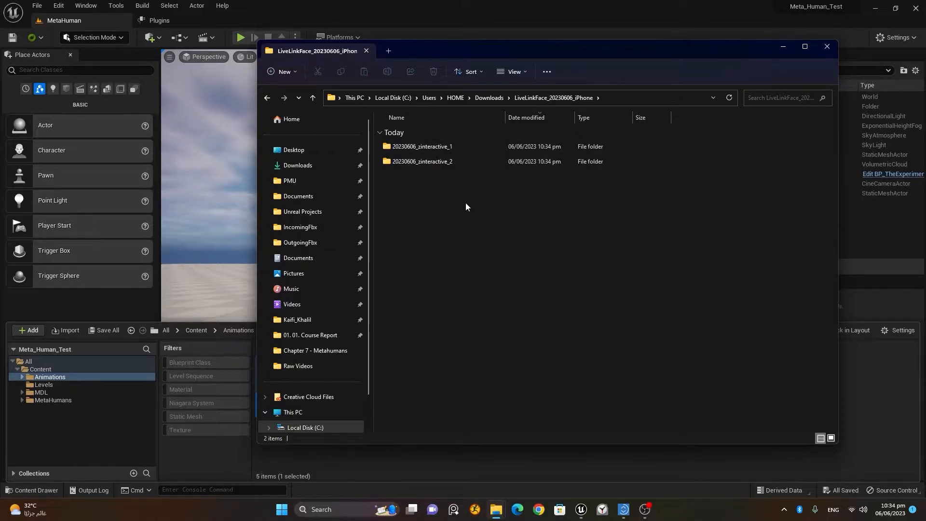
double_click(408, 148)
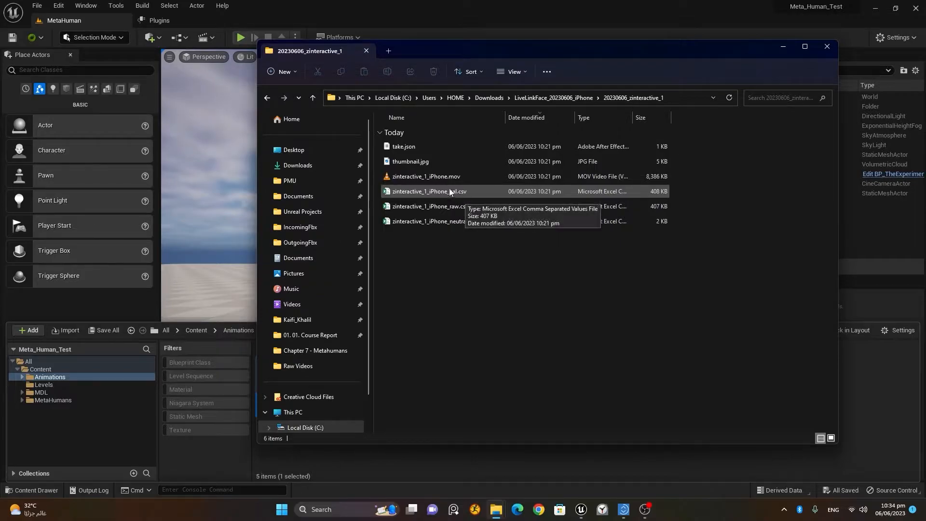
click(435, 178)
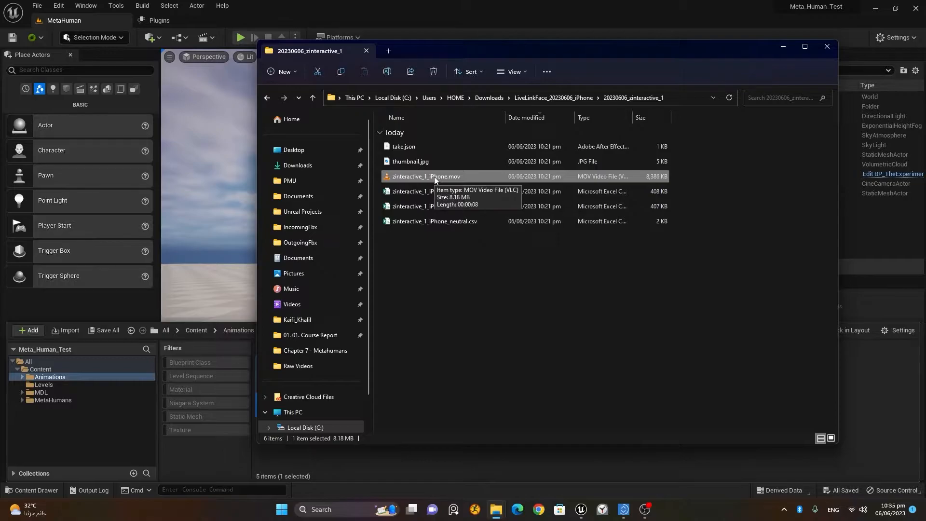
double_click(434, 176)
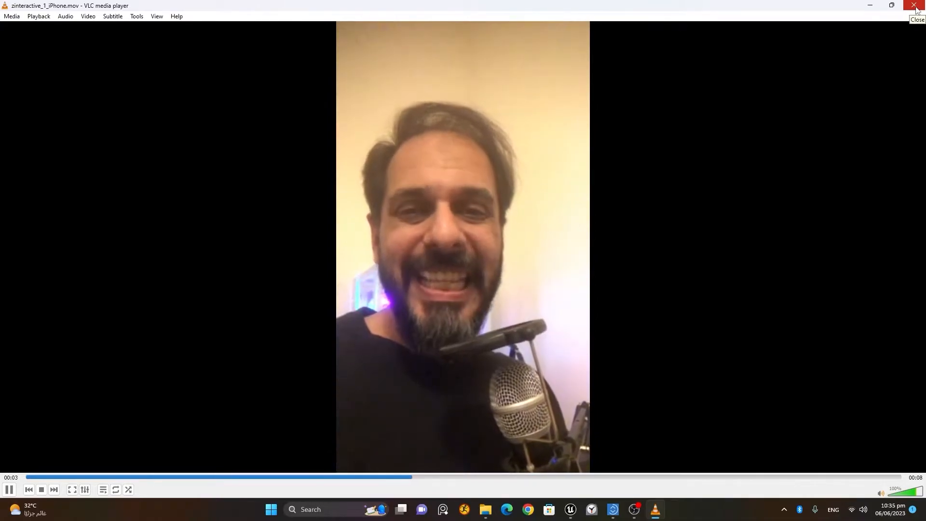
click(915, 6)
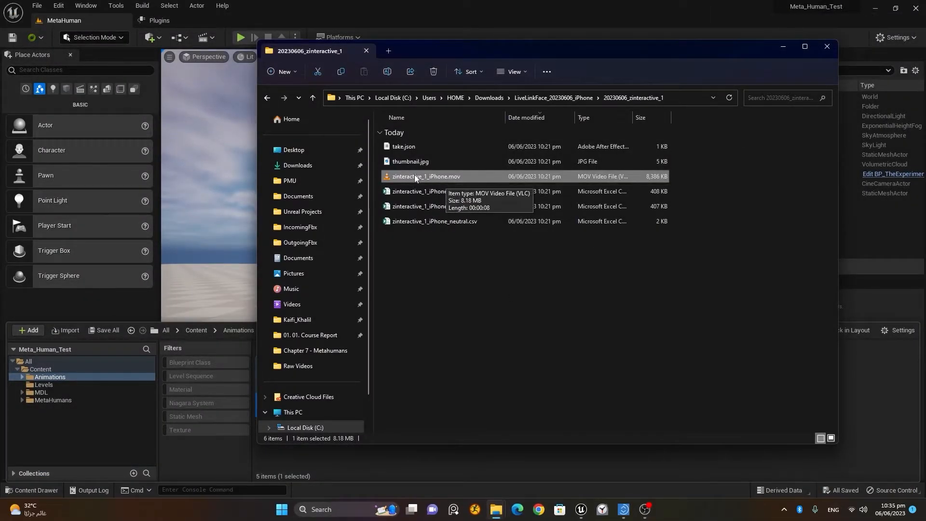
- Preview the thumbnail.jpg image in the 20230606_zinteractive_1 folder and close the image viewer
click(414, 161)
double_click(413, 161)
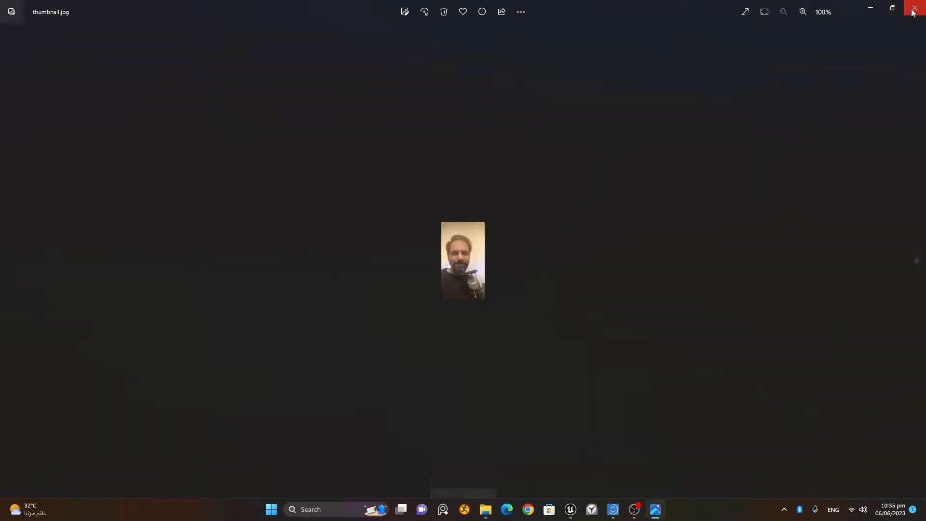
click(913, 10)
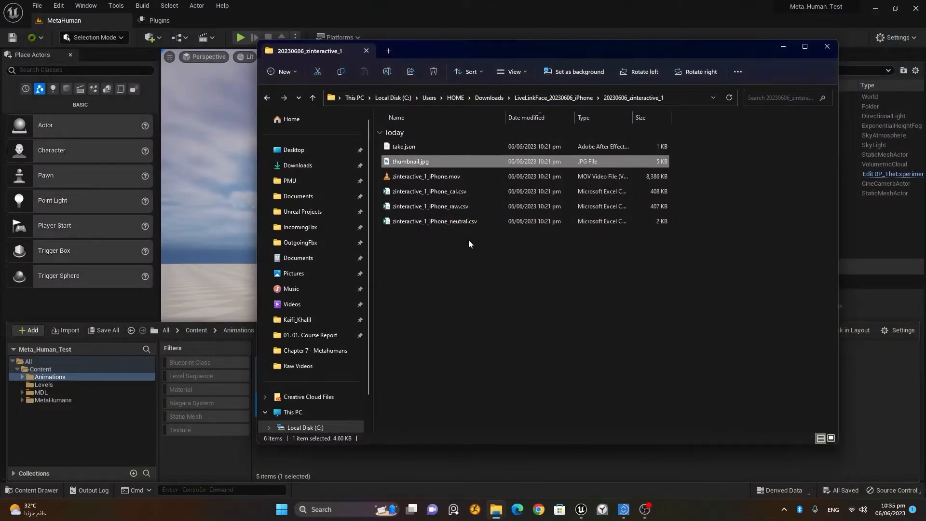
click(513, 264)
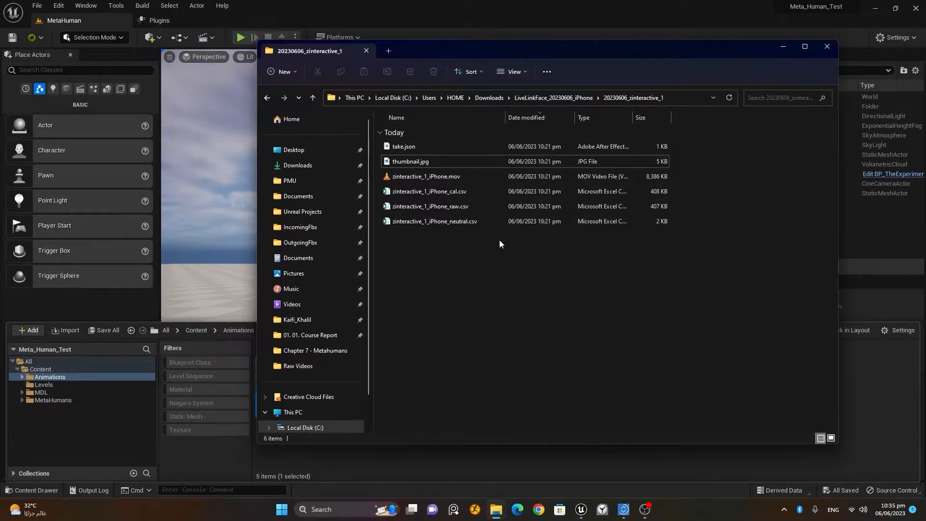
- Open the 20230606_zinteractive_2 folder inside LiveLinkFace_20230606_iPhone to examine the files of the second take
click(576, 97)
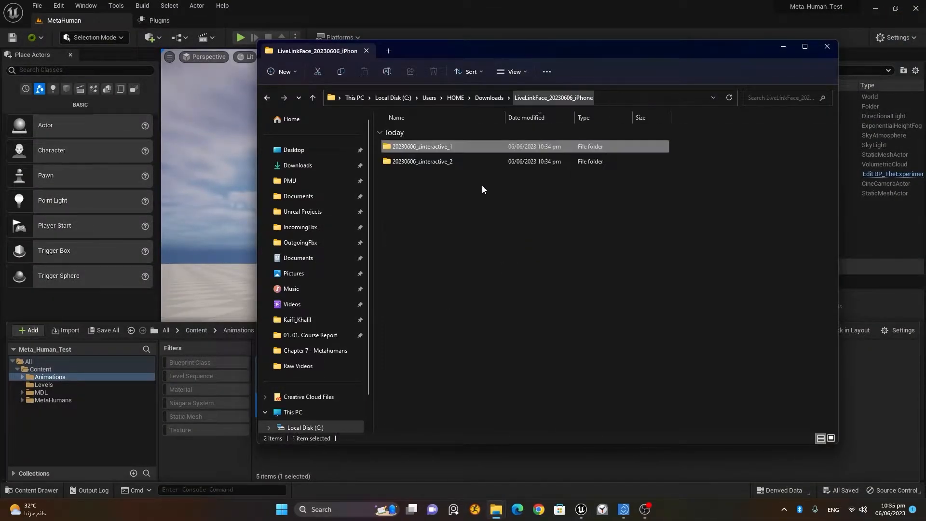
click(444, 166)
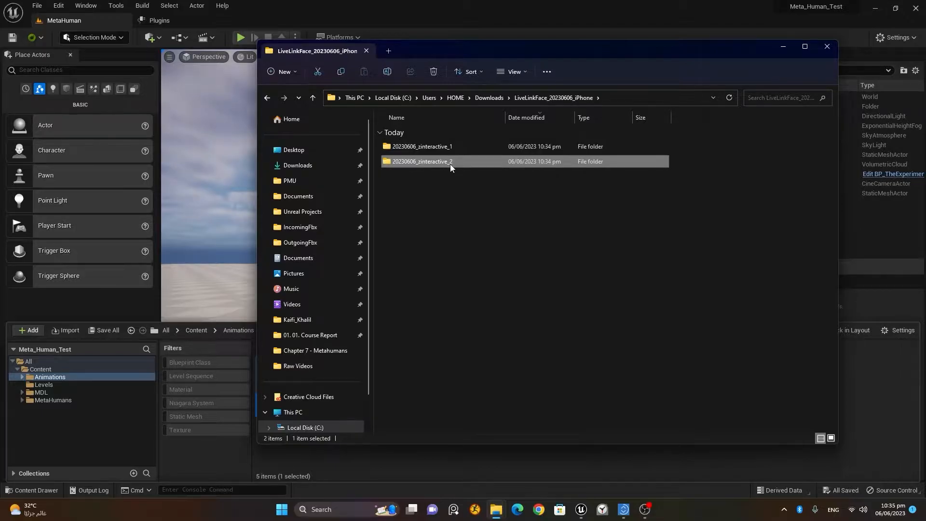
double_click(450, 164)
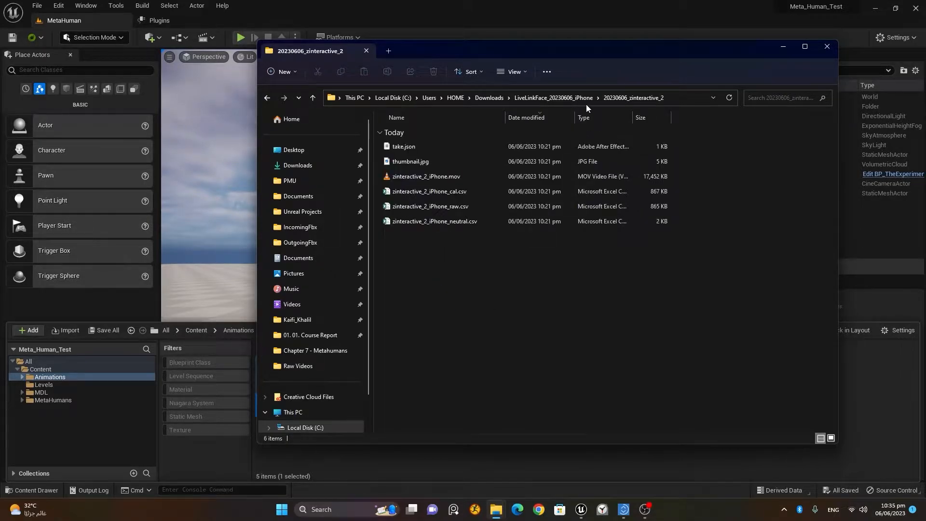
- Switch back to Unreal Editor and import zinteractive_1_iPhone_cal.csv from the extracted Take 1 folder into Animations/Facial_Animation
click(782, 48)
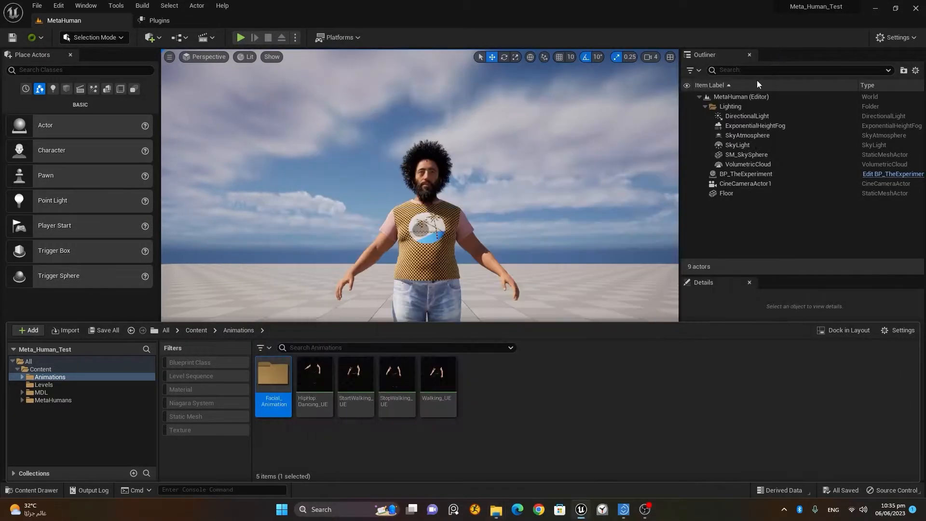
double_click(281, 394)
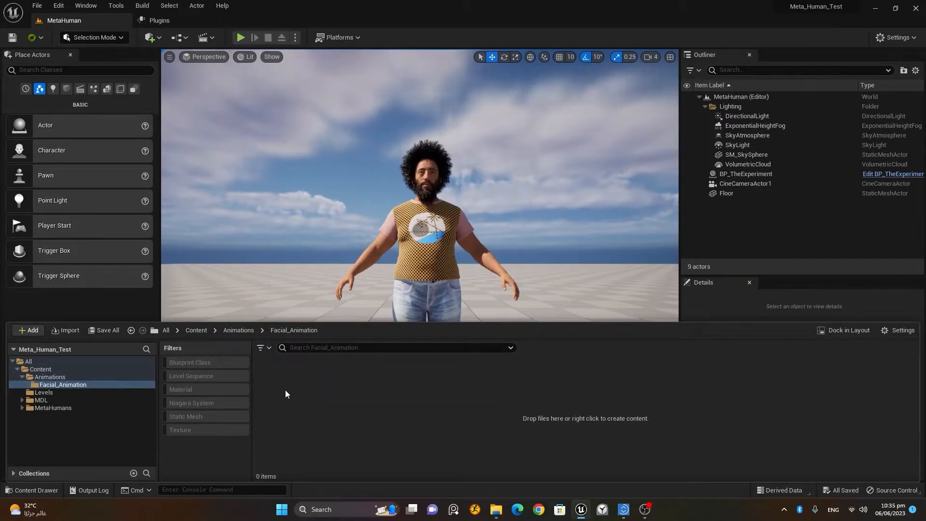
right_click(283, 389)
click(369, 120)
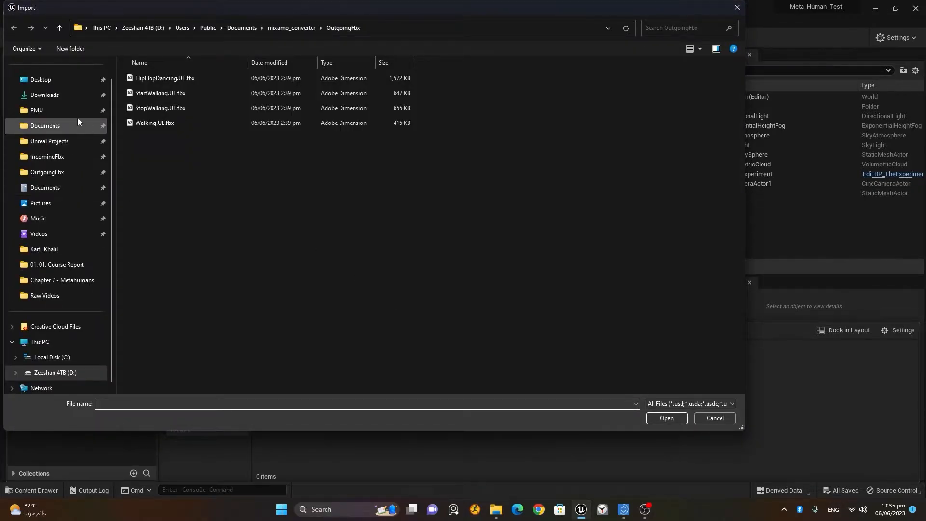
click(53, 96)
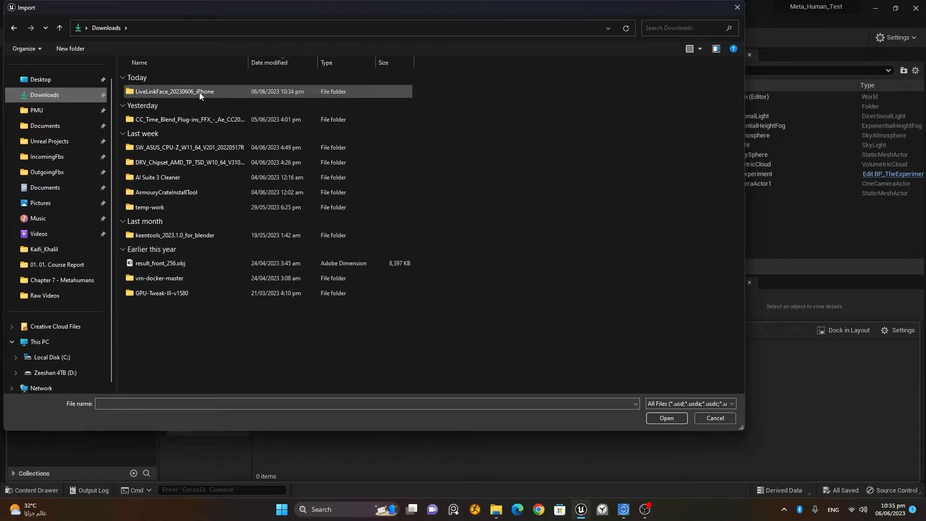
double_click(199, 91)
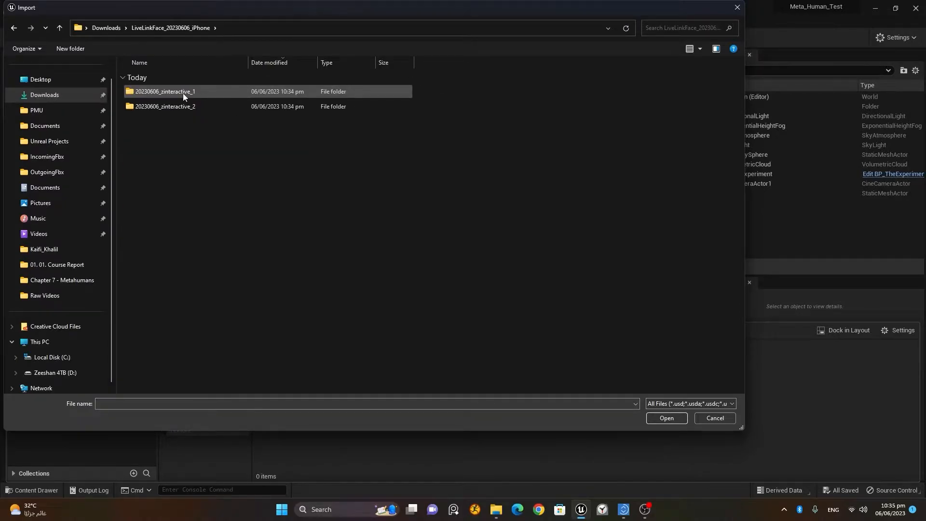
double_click(183, 93)
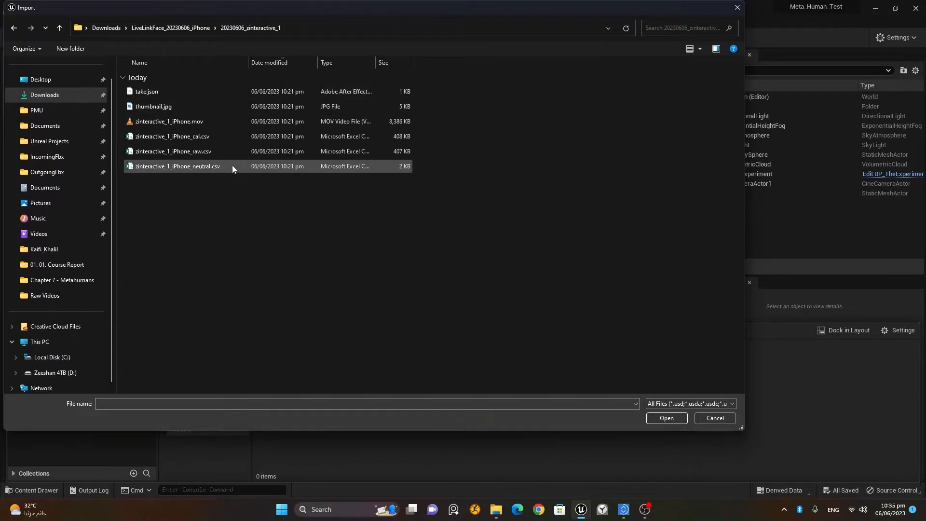
click(212, 136)
click(667, 418)
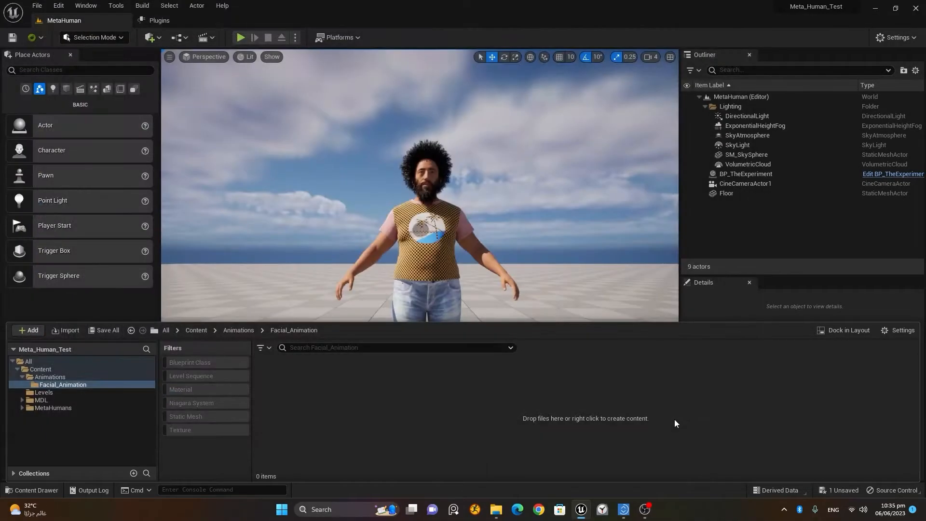
- Import zinteractive_2_iPhone_cal.csv from the 20230606_zinteractive_2 folder into Facial_Animation and save all assets
right_click(328, 379)
click(366, 119)
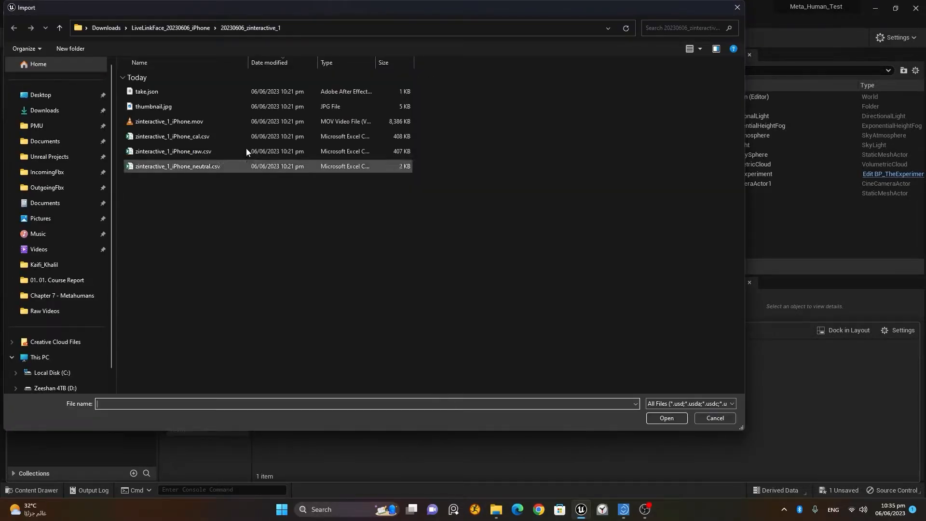
click(200, 28)
double_click(210, 104)
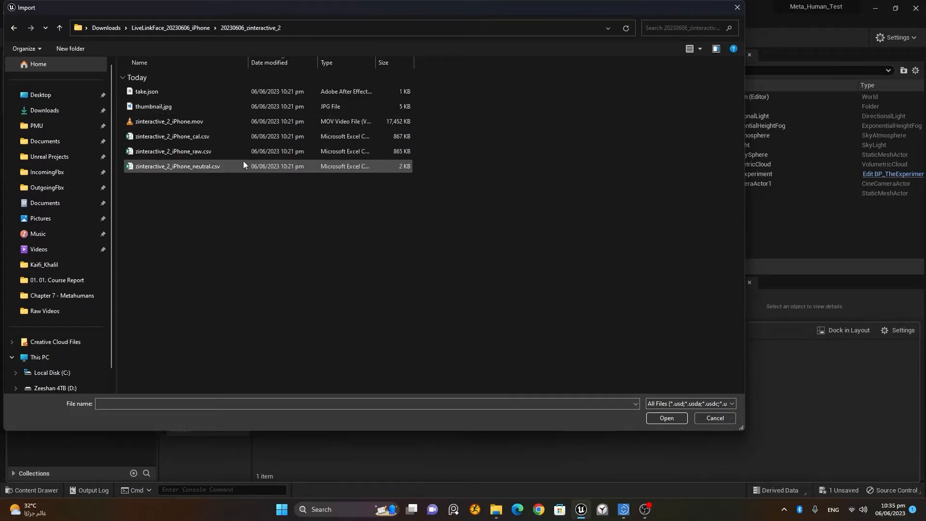
click(220, 140)
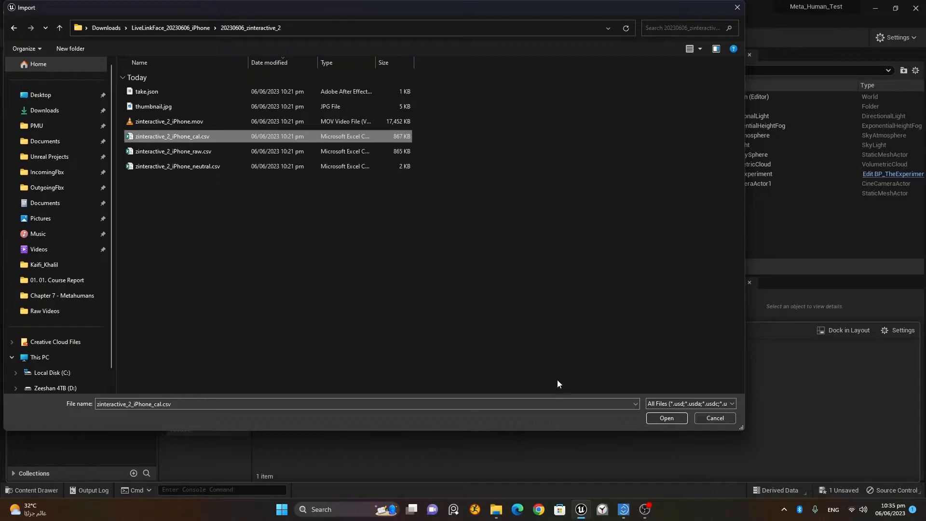
click(673, 419)
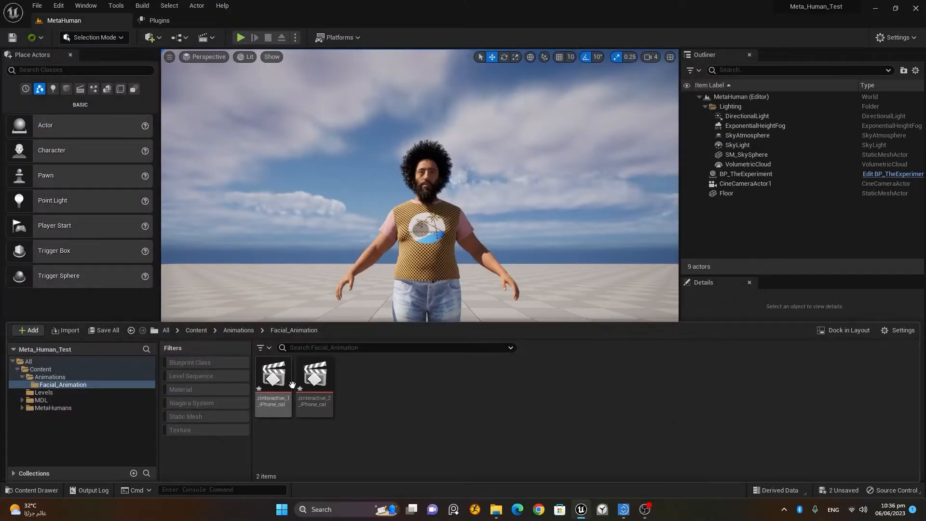
key(ctrl+shift+s)
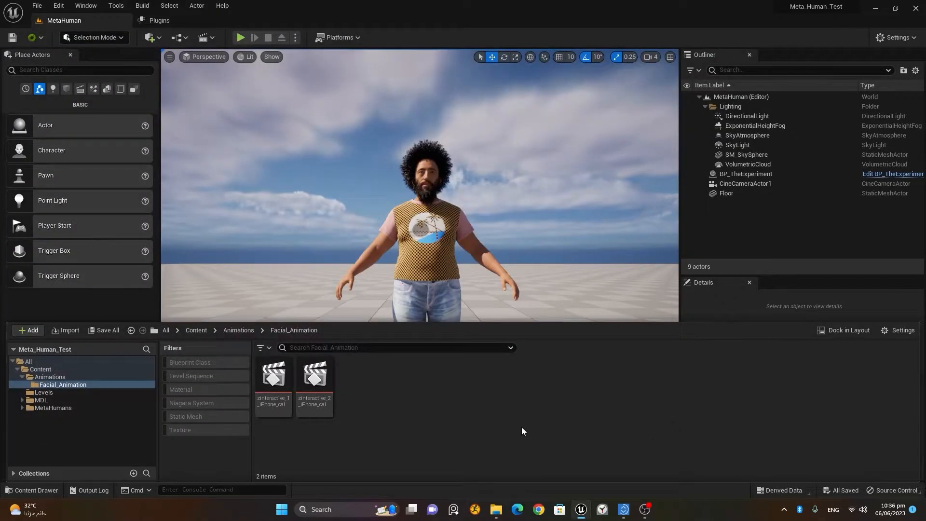
- Create a Level Sequence named Facial_Animation in the Levels folder, open it in Sequencer and save it
click(68, 394)
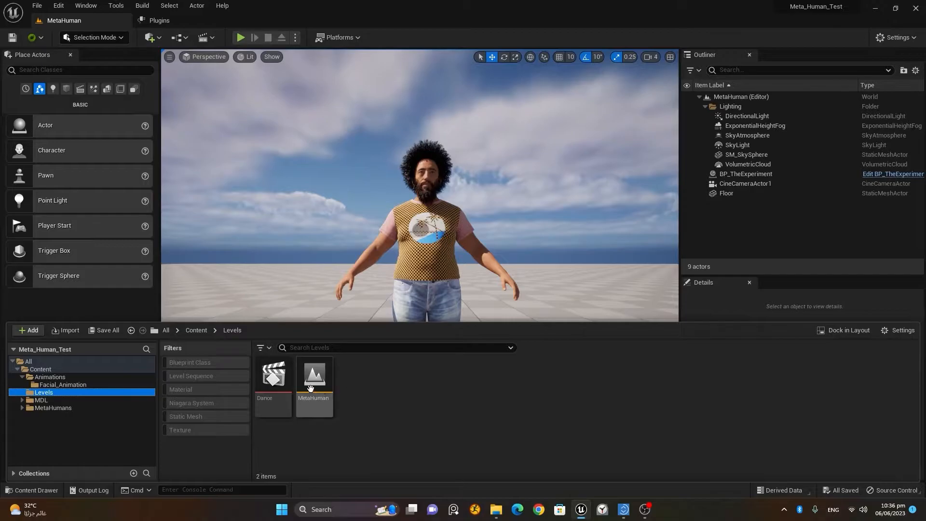
right_click(358, 389)
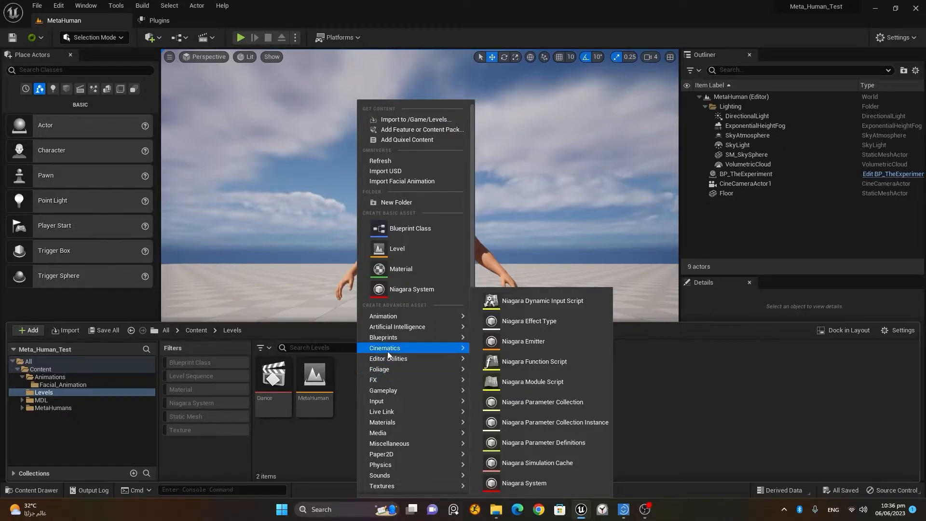
mouse_move(388, 351)
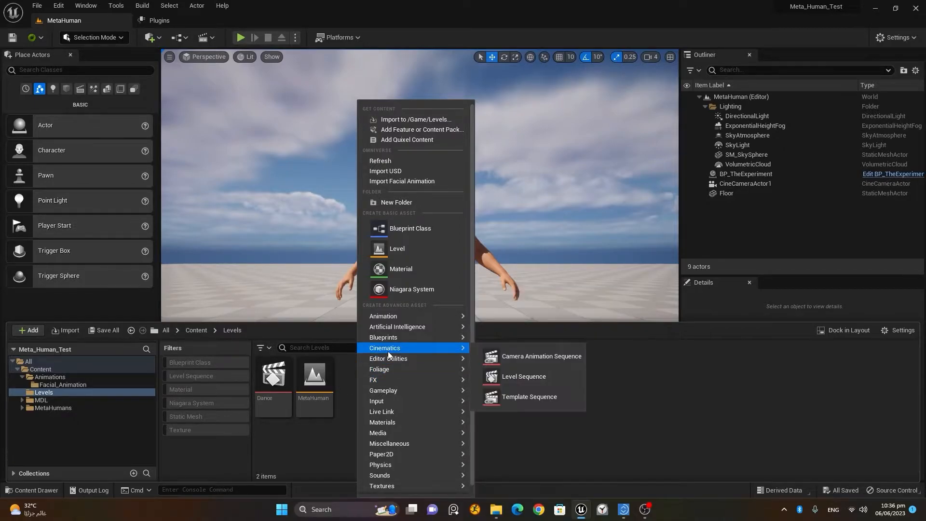
click(528, 377)
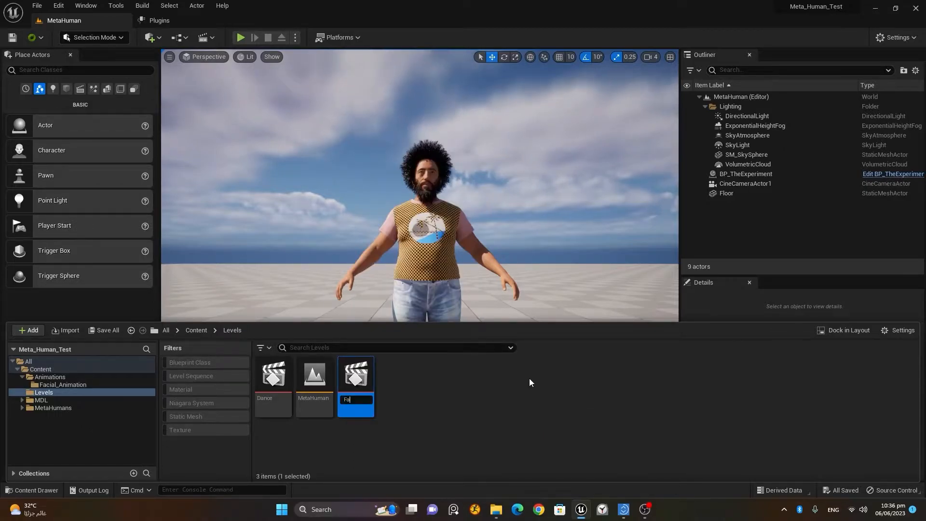
text(Facial_Animation)
key(Return)
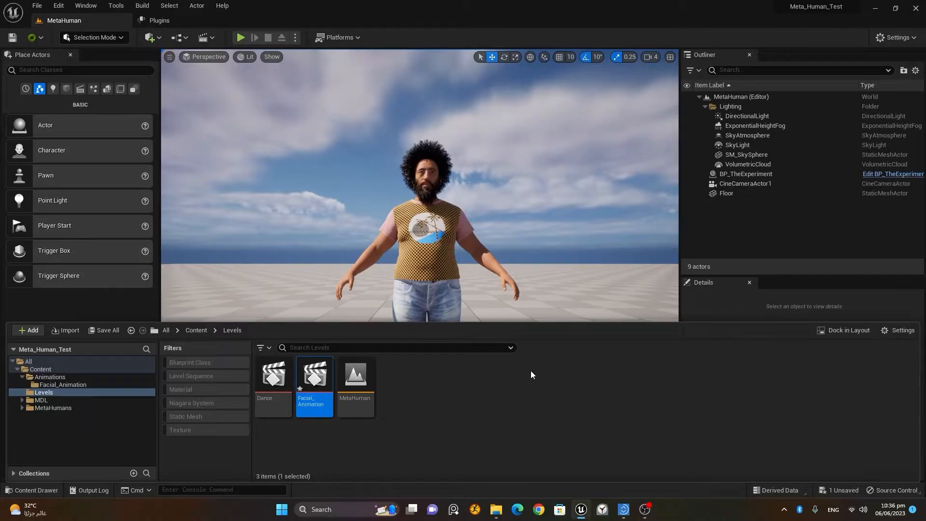
double_click(314, 381)
key(ctrl+s)
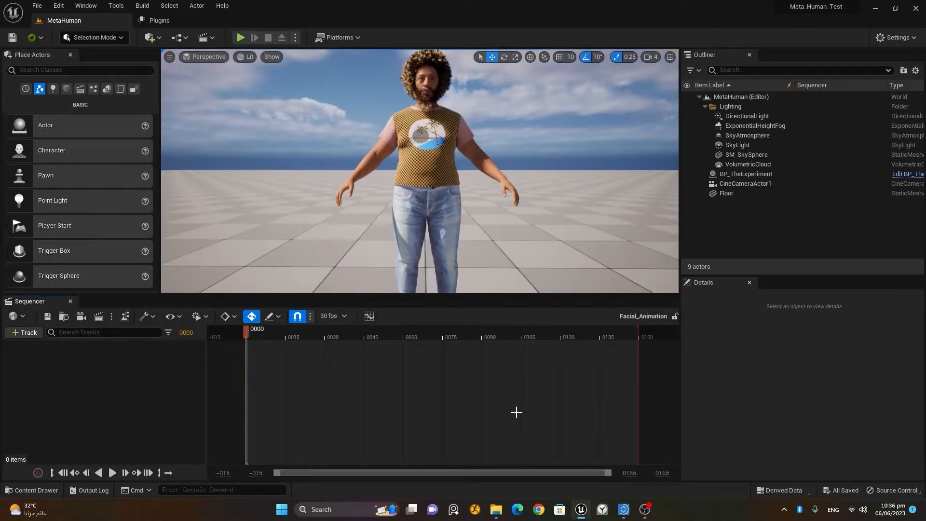
- Select the MetaHuman in the viewport and add BP_TheExperiment as an actor to the Facial_Animation sequence
click(426, 159)
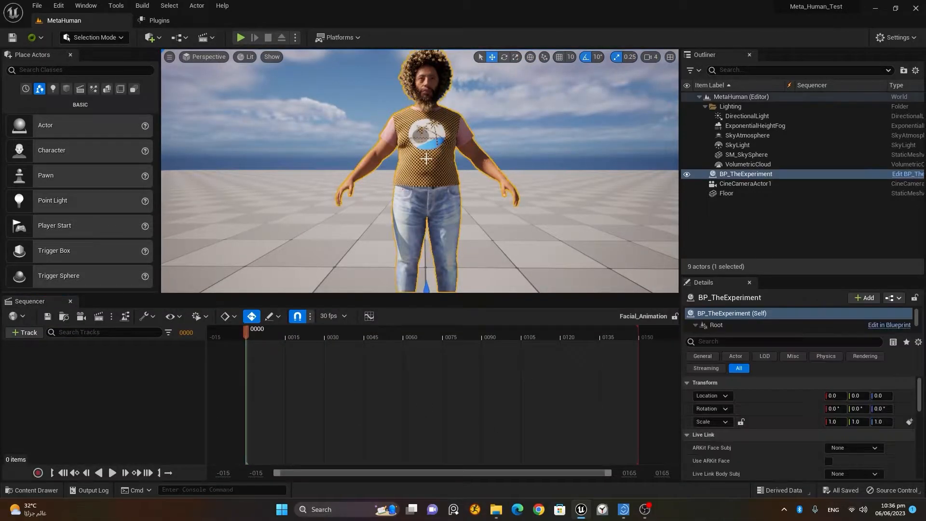
click(26, 333)
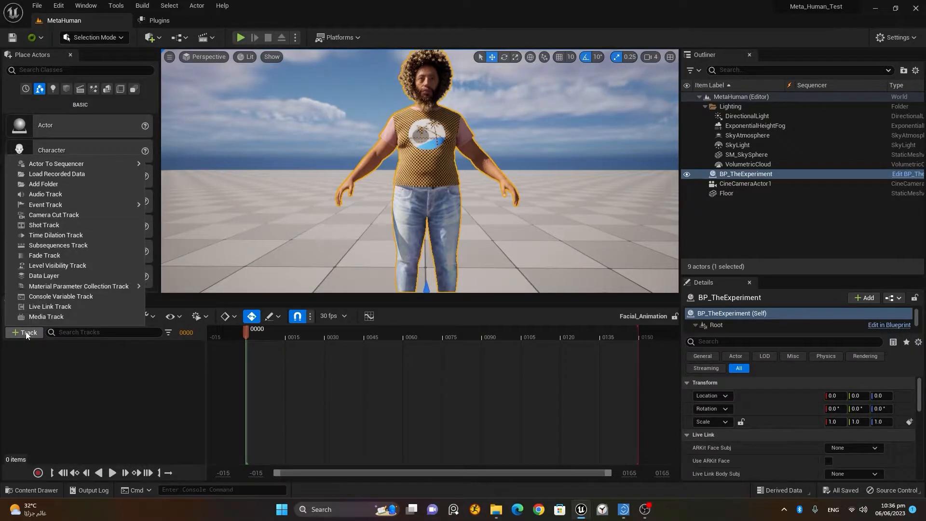
mouse_move(68, 167)
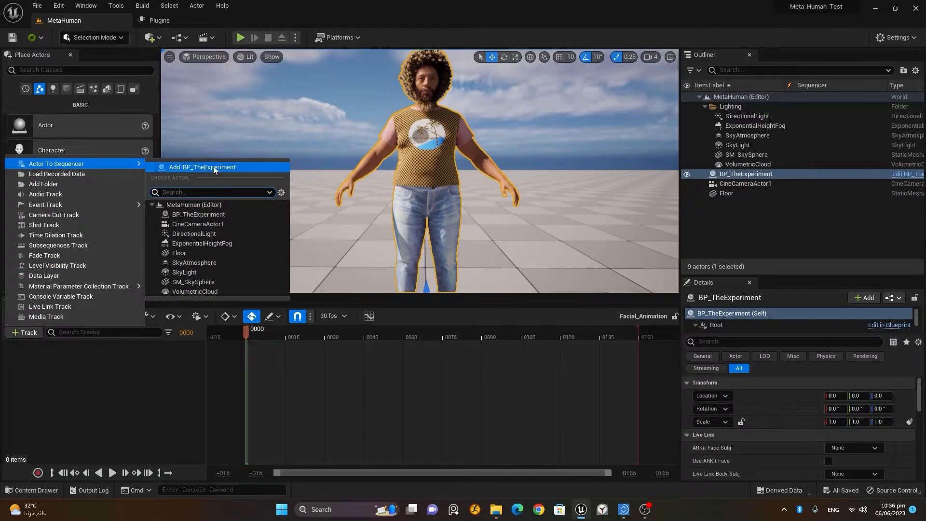
click(242, 166)
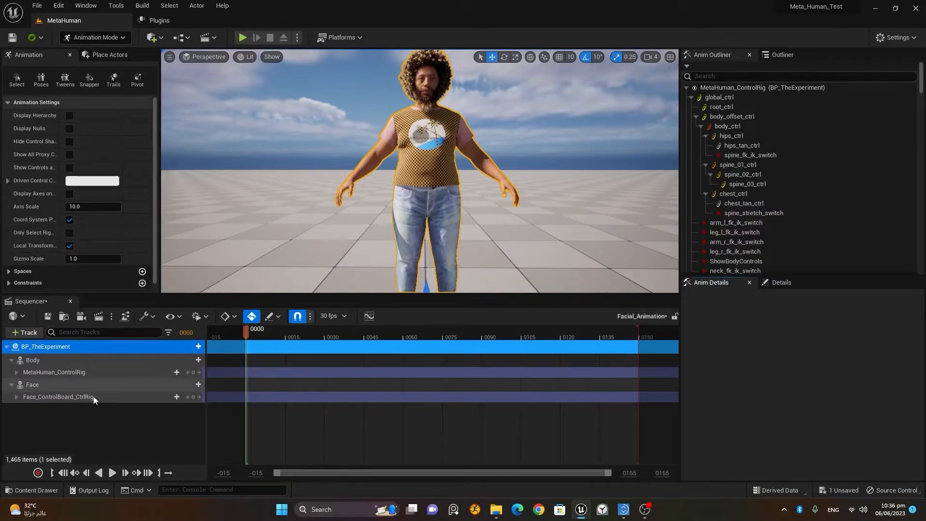
- Delete the MetaHuman_ControlRig track under Body and the Face_ControlBoard_CtrlRig track under Face
click(66, 371)
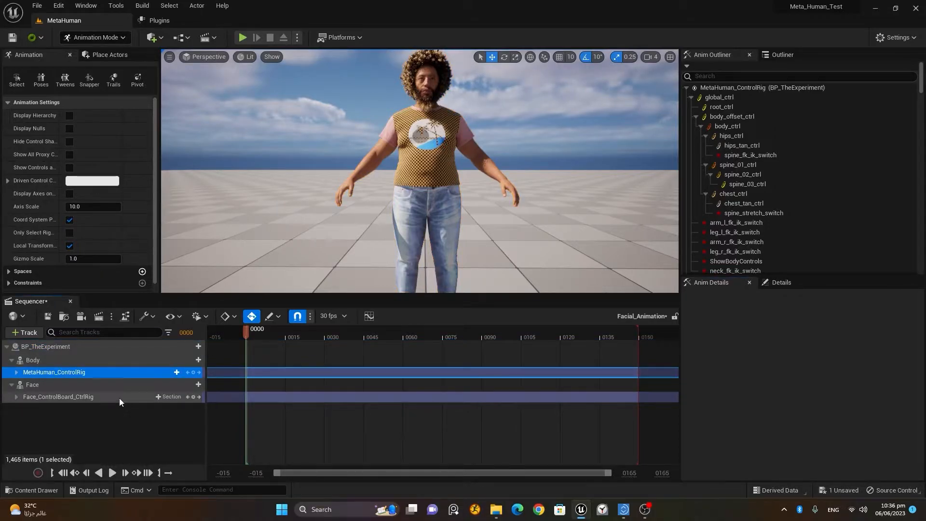
click(117, 397)
click(71, 387)
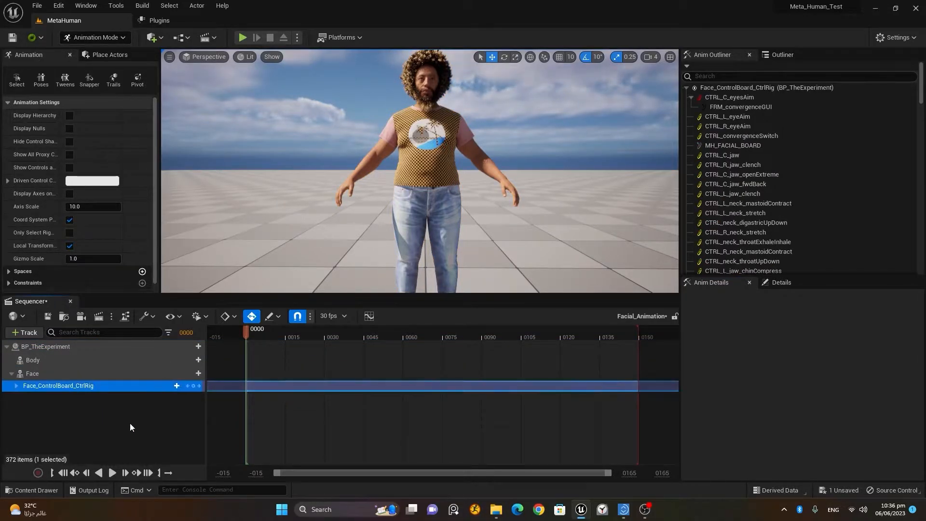
key(Delete)
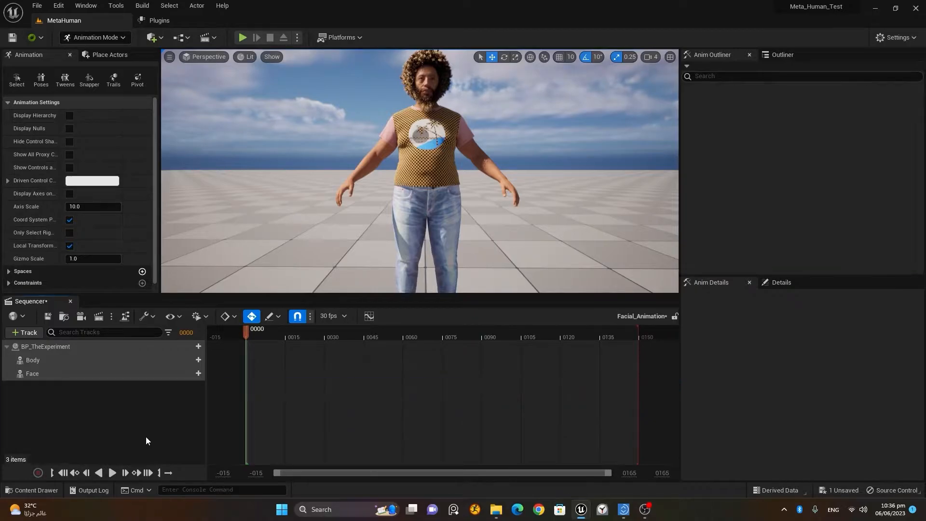
- Open BP_TheExperiment's details, check the available ARKit face subjects and enable Use ARKit Face in its Live Link settings
click(69, 345)
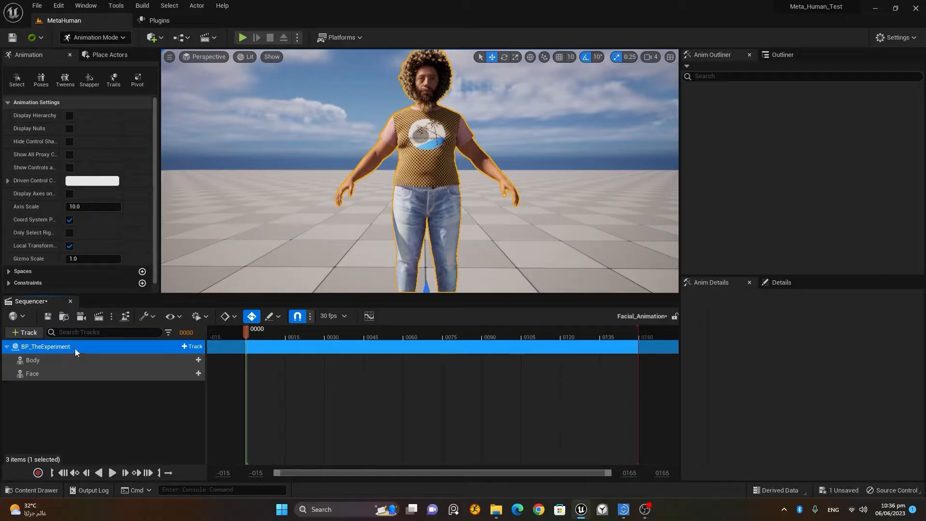
click(776, 284)
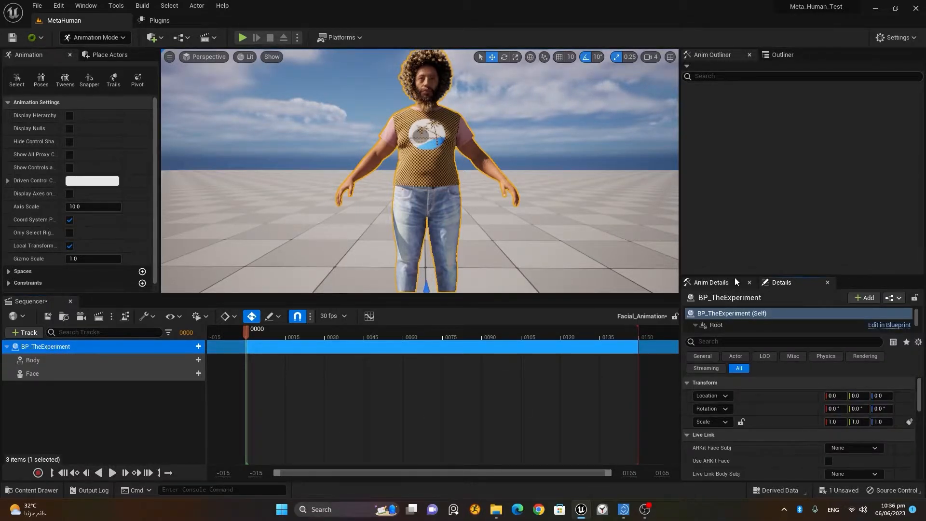
drag(733, 277, 733, 160)
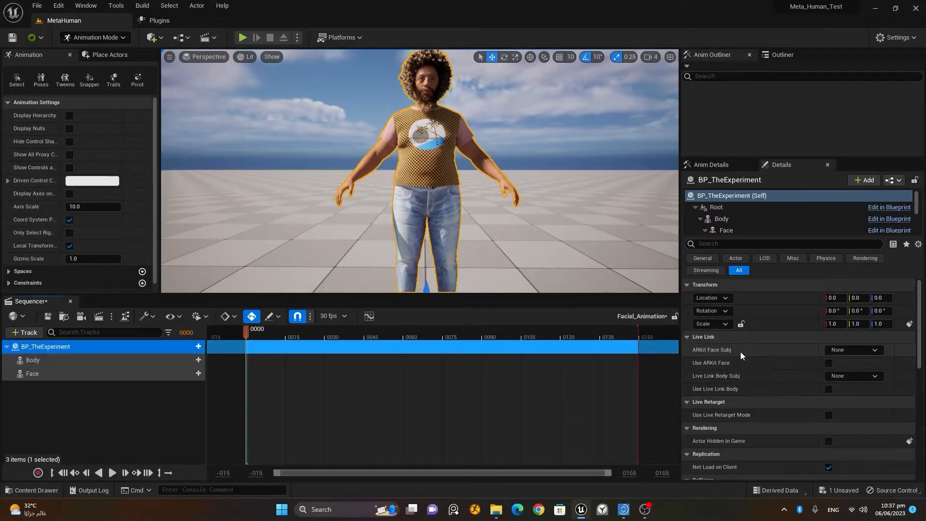
click(873, 350)
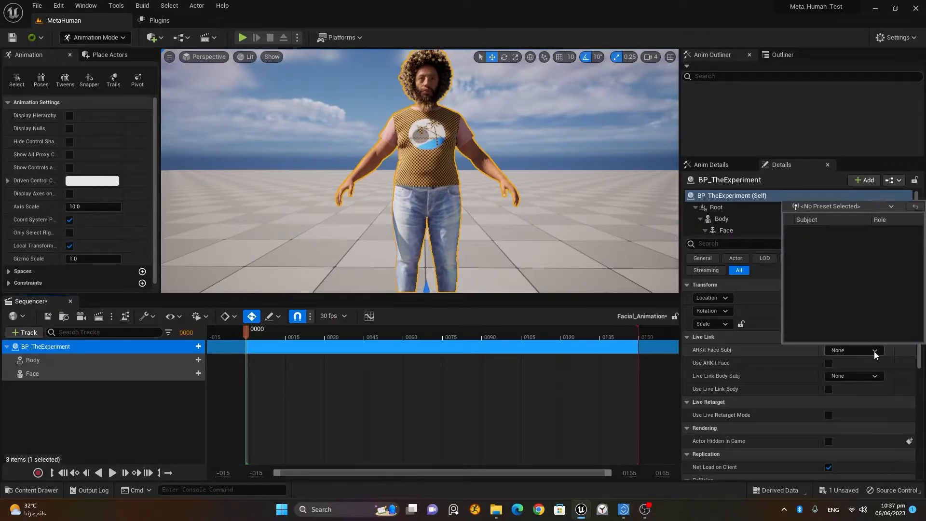
click(829, 363)
click(829, 363)
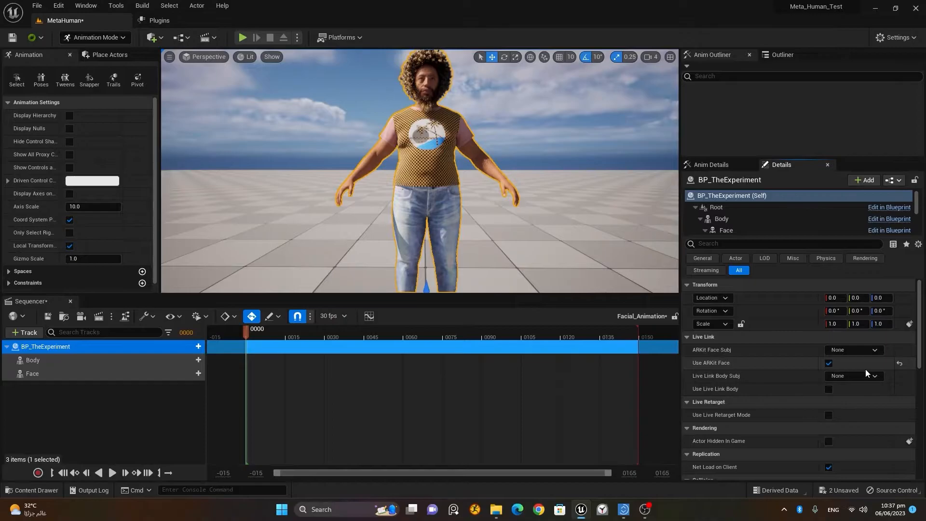
click(864, 375)
click(864, 375)
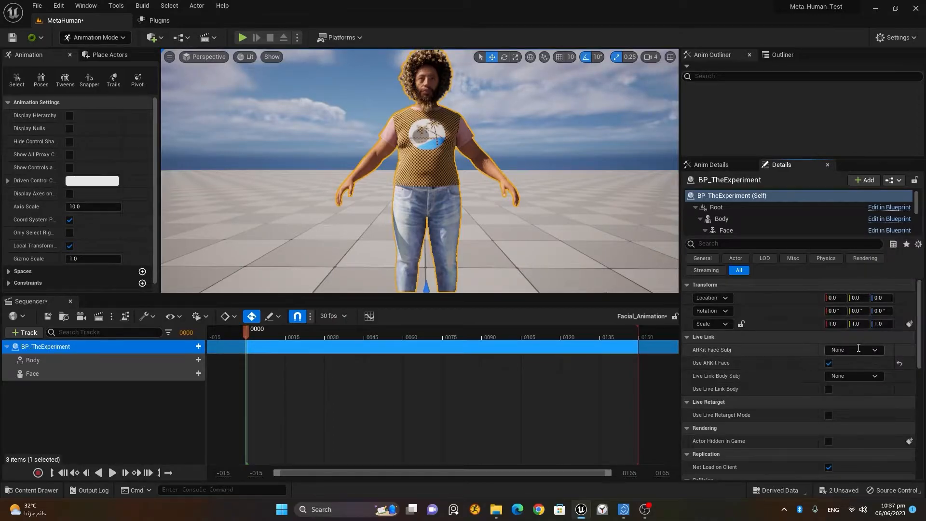
click(875, 351)
click(875, 351)
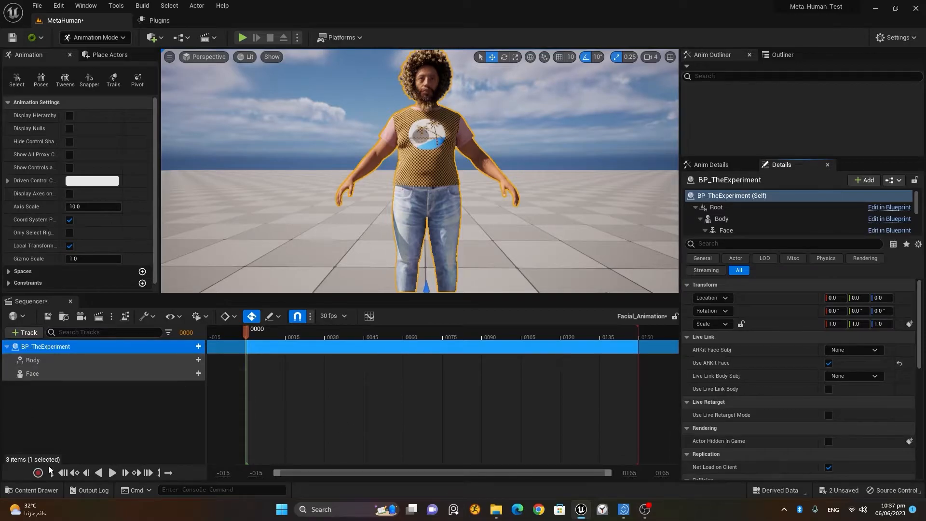
- Add the zinteractive_1_iPhone_cal level sequence from Animations/Facial_Animation to the Facial_Animation sequence as a subsequence starting at frame 0
click(45, 493)
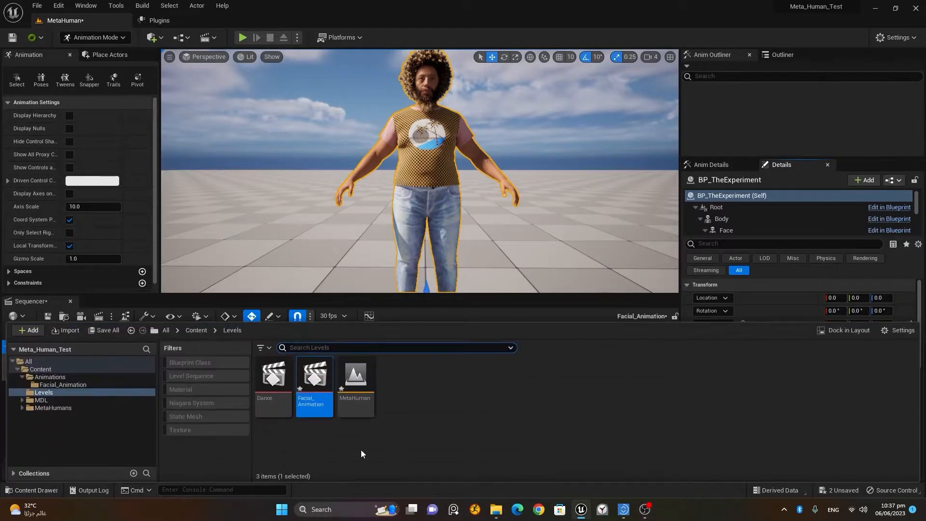
click(90, 384)
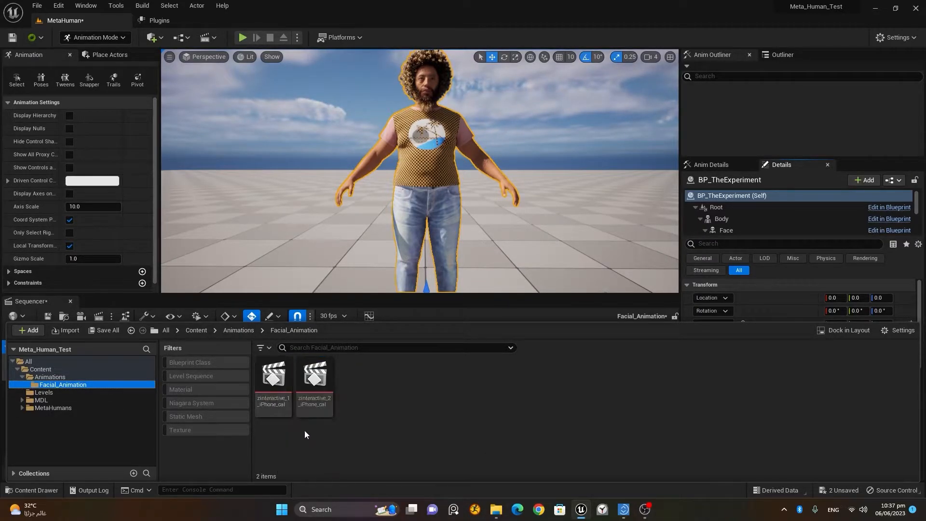
click(273, 374)
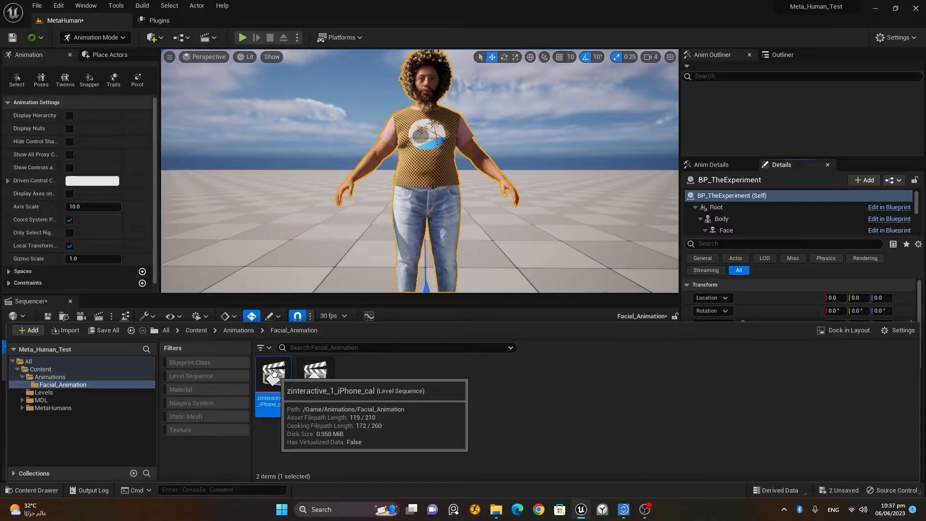
double_click(274, 374)
drag(264, 252, 148, 400)
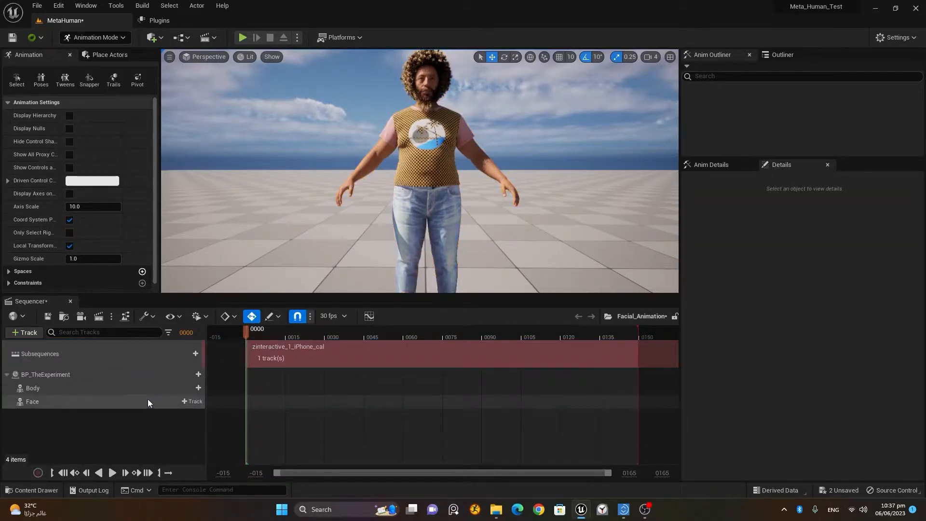
- Set BP_TheExperiment's ARKit Face Subj to zinteractive_1_iPhone
click(80, 374)
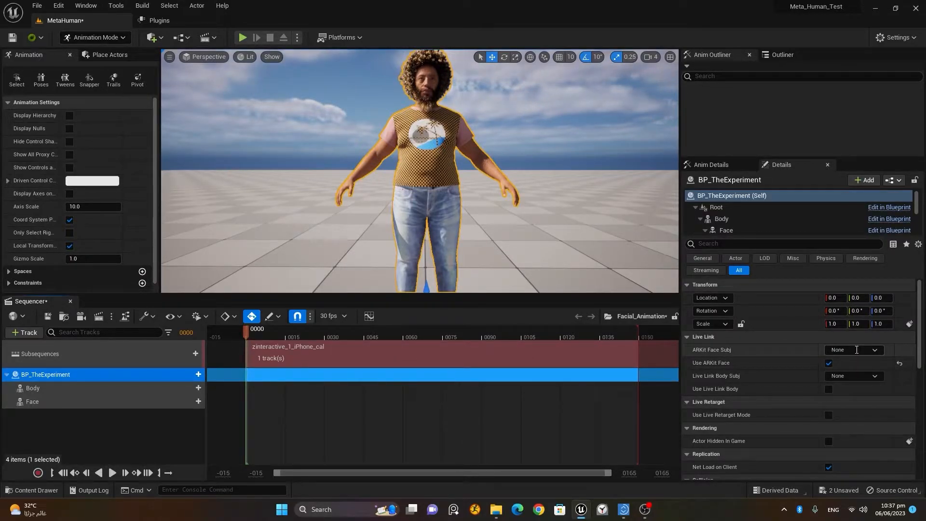
click(873, 350)
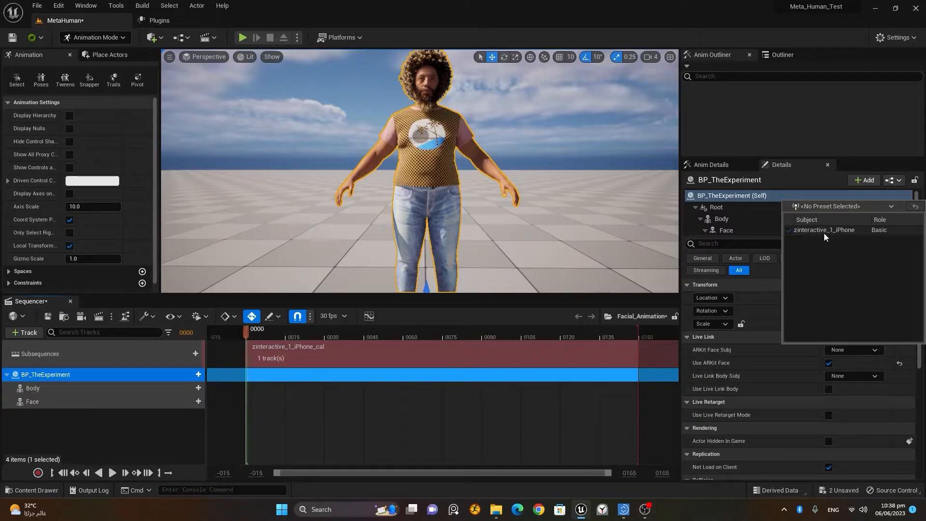
click(841, 231)
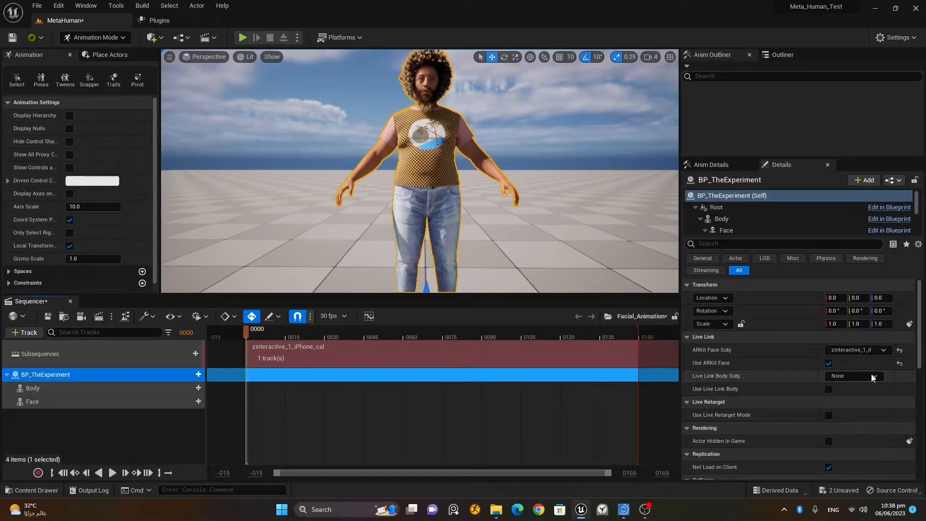
- Deselect the MetaHuman and play the sequence to review its facial animation up close, scrubbing back to frame 110
drag(250, 335, 269, 339)
scroll(492, 150, up, 5)
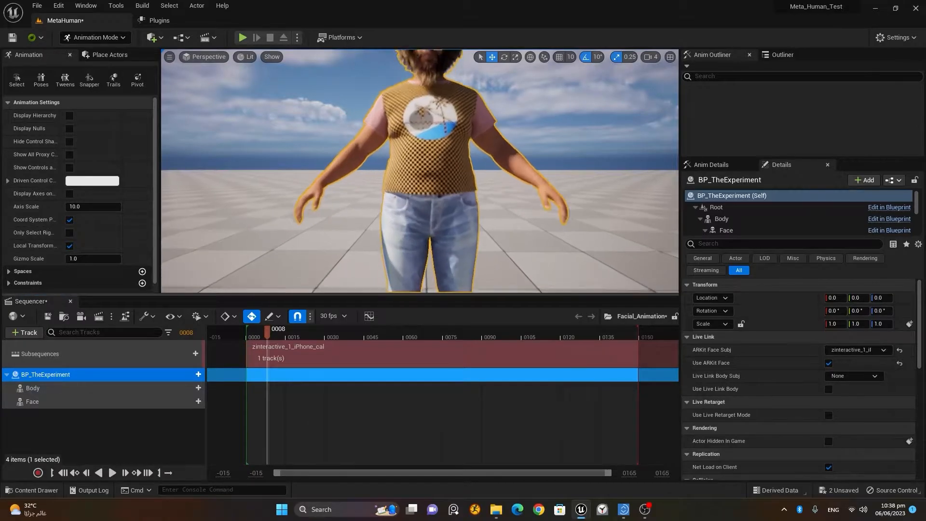
middle_drag(492, 149, 499, 89)
scroll(499, 89, up, 3)
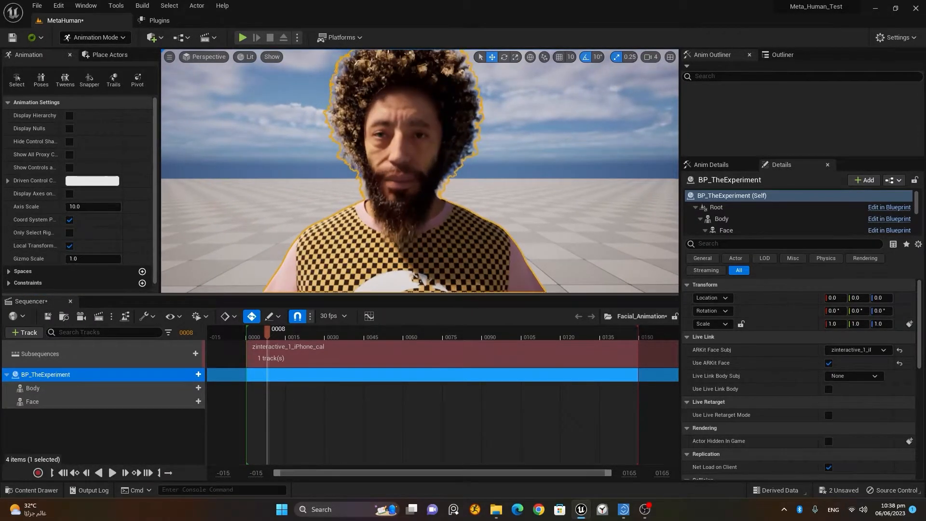
click(777, 55)
click(705, 106)
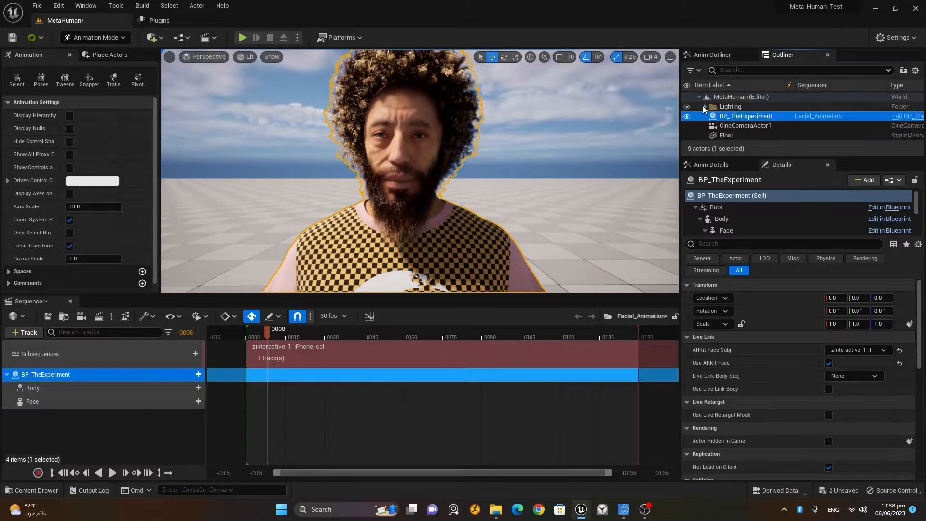
drag(756, 155, 756, 192)
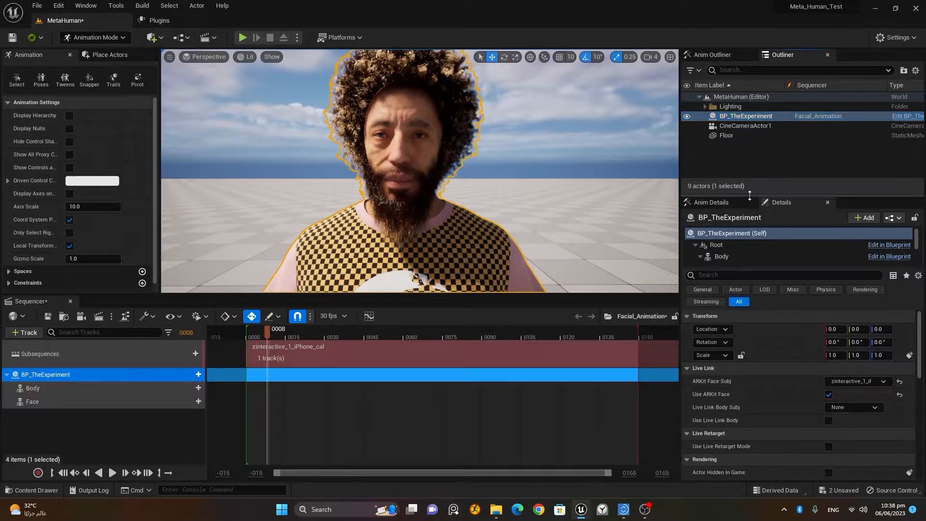
click(743, 159)
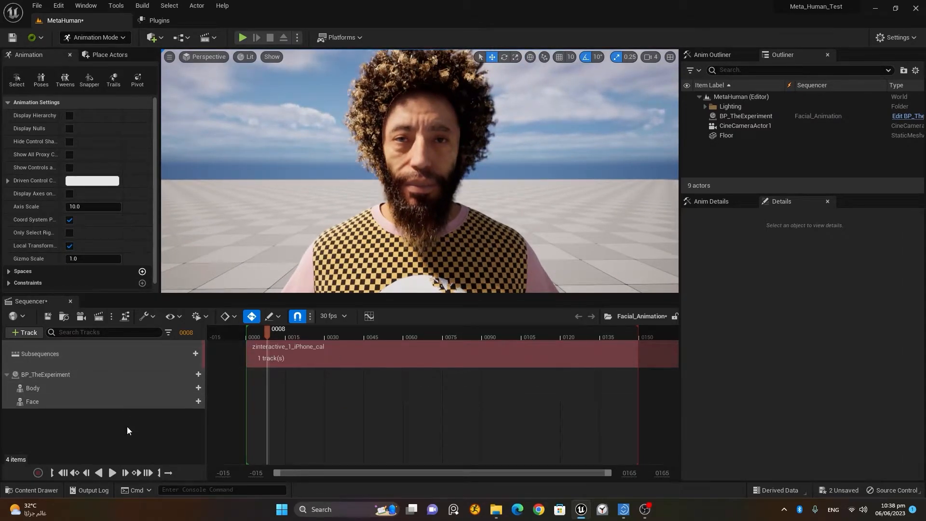
click(113, 473)
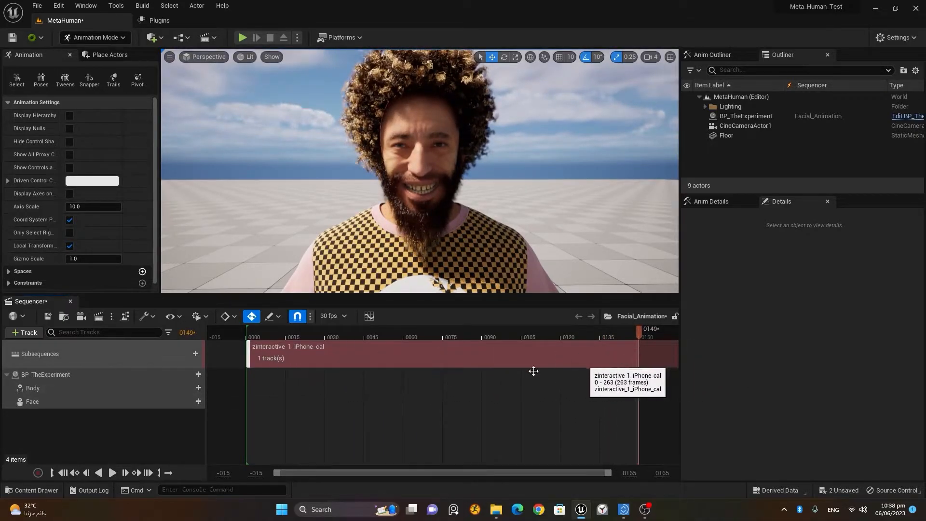
mouse_move(638, 333)
mouse_down()
mouse_move(432, 343)
mouse_move(583, 339)
mouse_move(534, 343)
mouse_up()
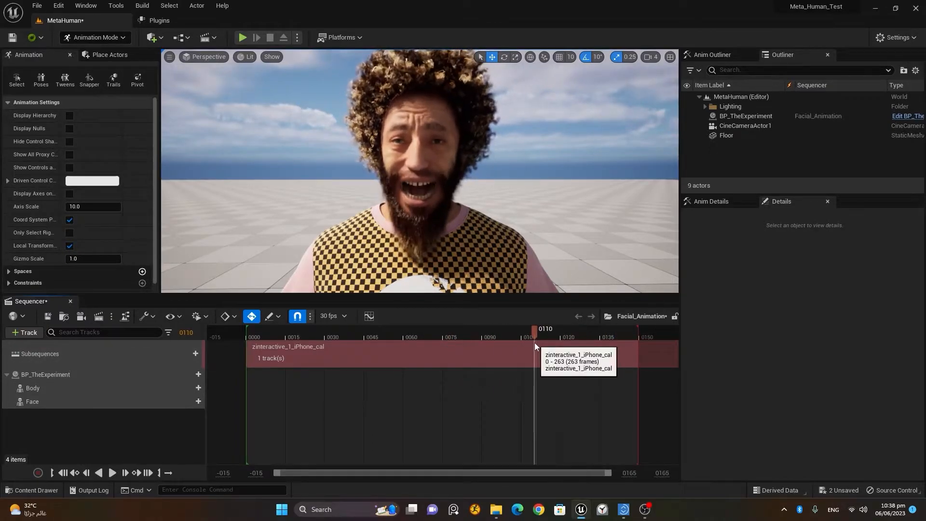
- Set the timeline's view end to 800, extend the playback range to the end of the zinteractive_1_iPhone_cal section and replay from the start
click(629, 473)
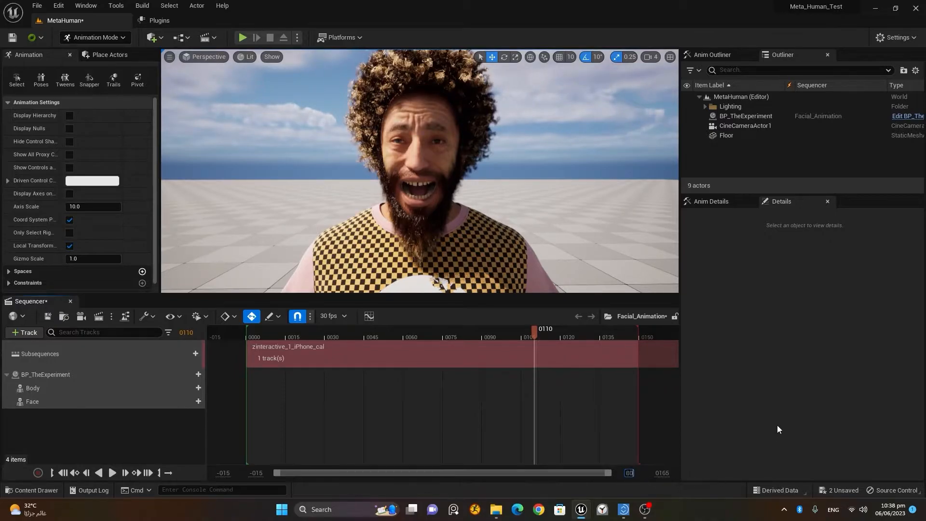
text(800)
key(Return)
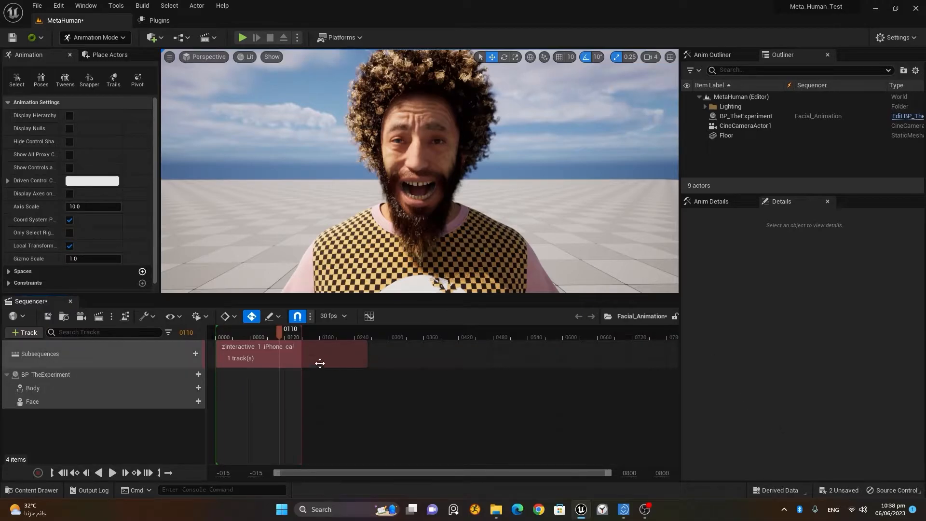
drag(305, 334, 369, 347)
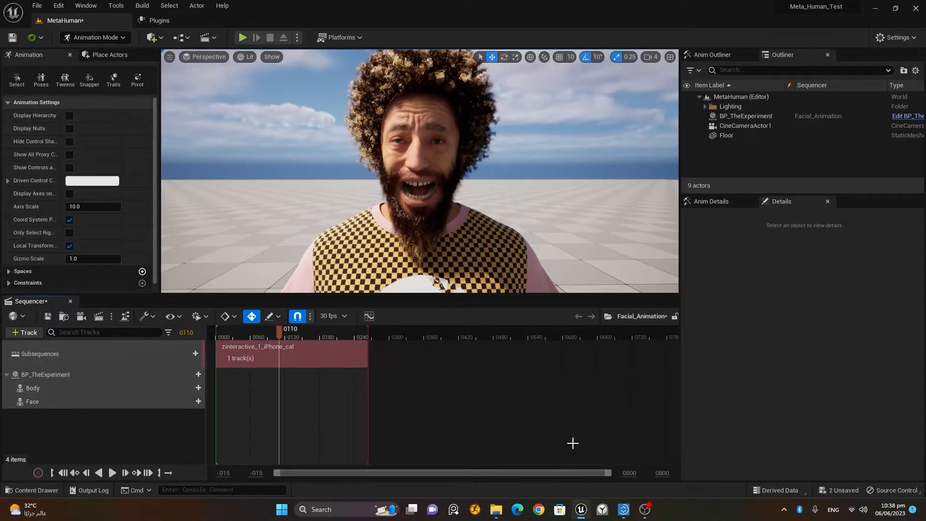
drag(611, 473, 419, 477)
click(66, 476)
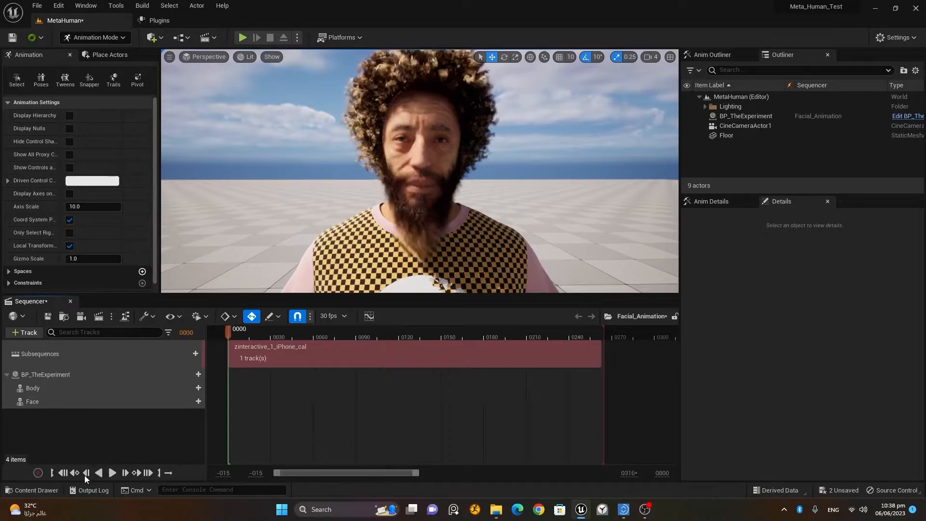
click(111, 473)
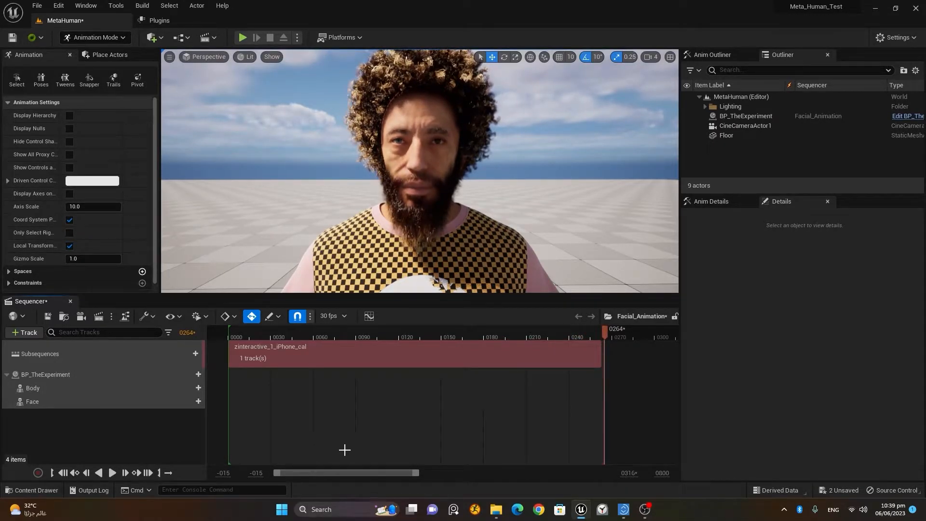
- Add the StartWalking_UE animation to the Body track and move its section to start at frame 0
click(190, 389)
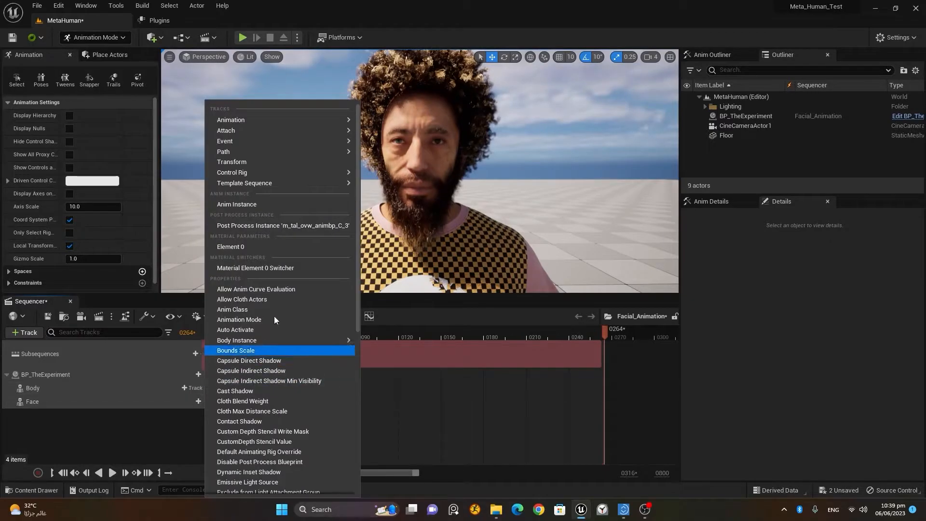
mouse_move(275, 118)
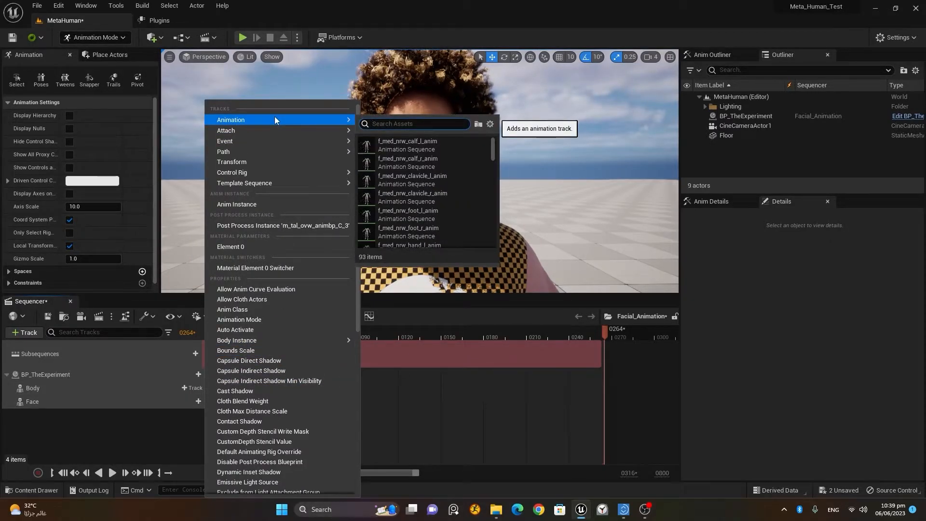
text(start)
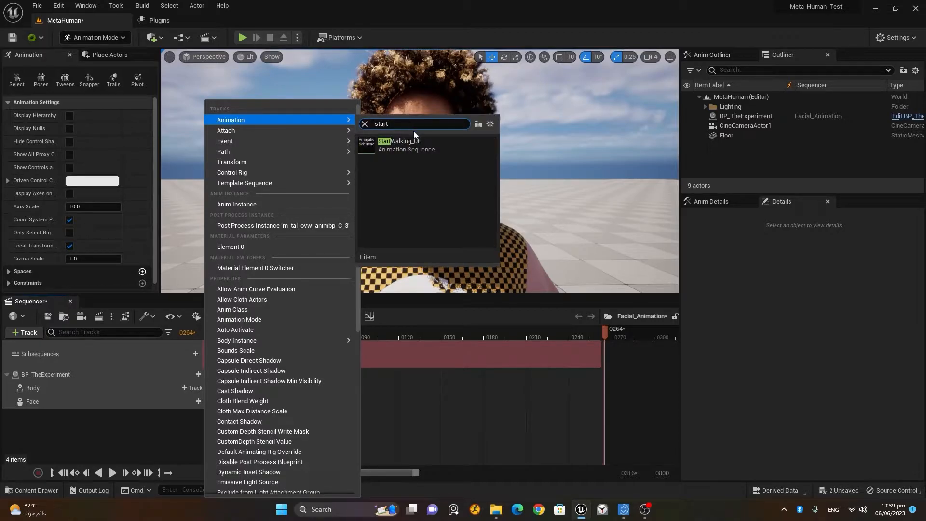
click(405, 144)
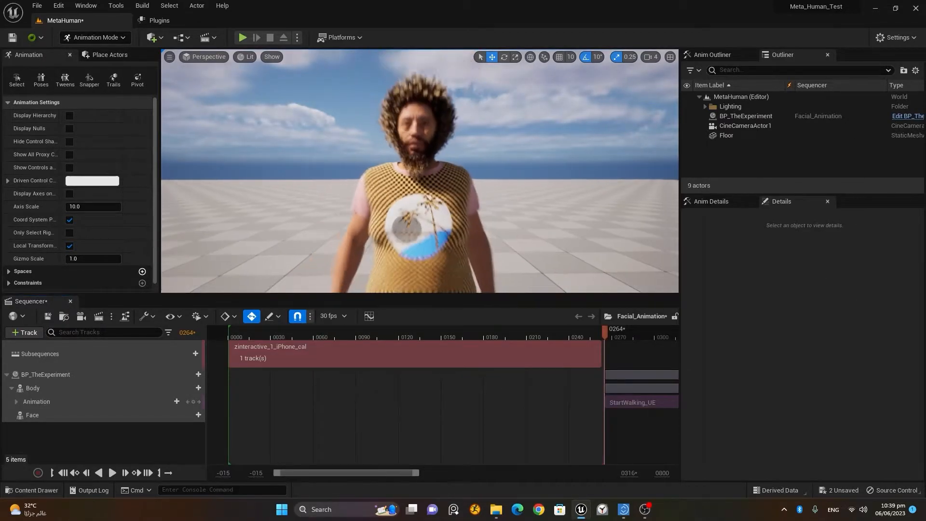
drag(608, 403, 260, 410)
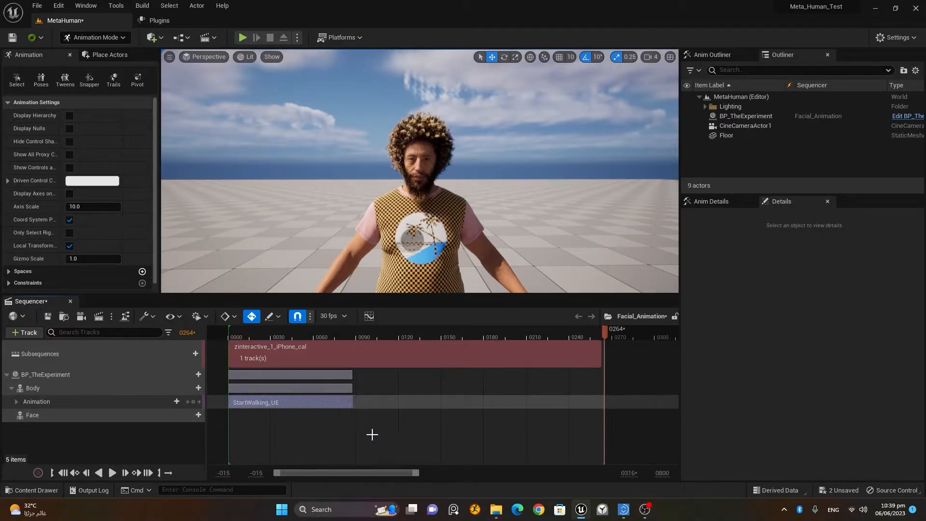
- Play the sequence from the start to review the walk together with the facial animation, stopping at frame 99
click(111, 473)
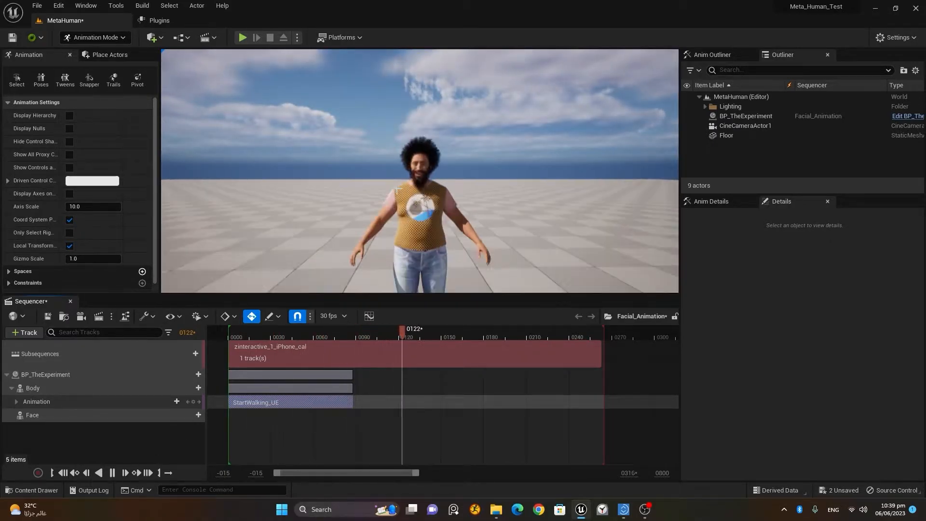
click(342, 334)
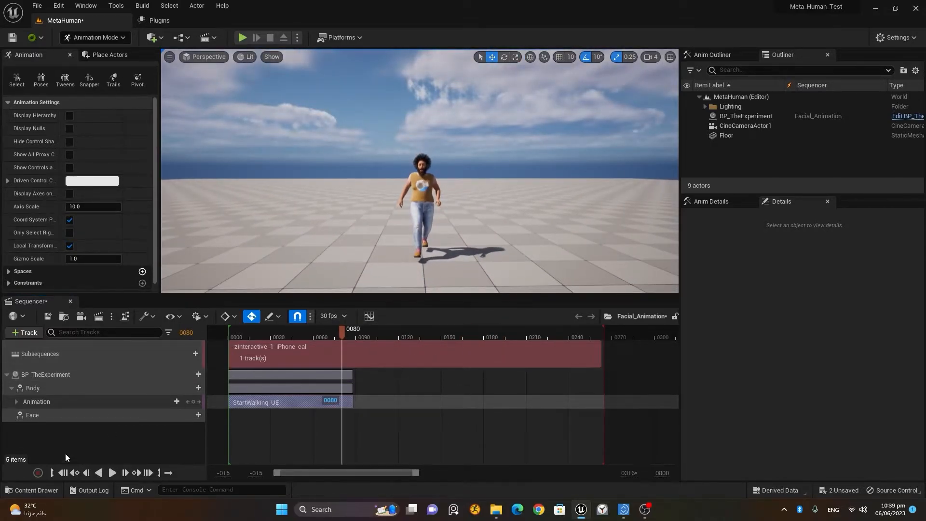
click(63, 472)
click(108, 476)
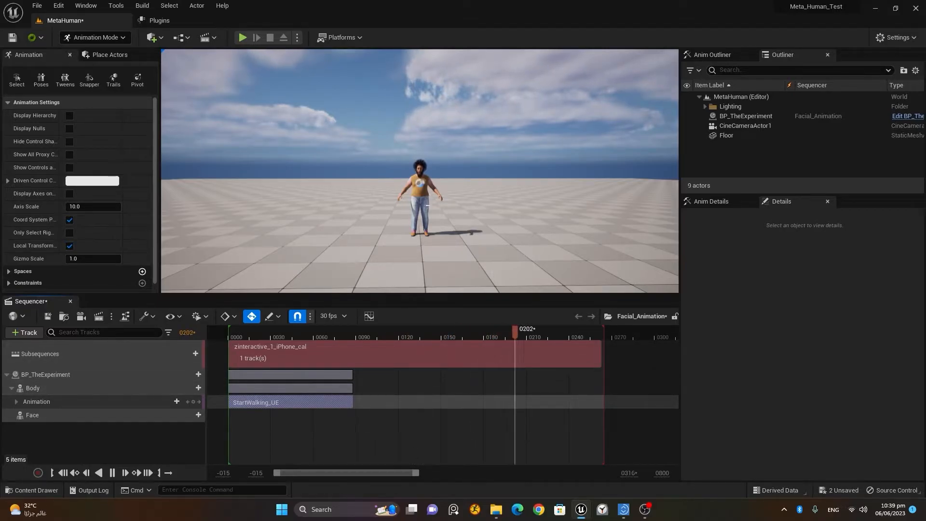
click(370, 338)
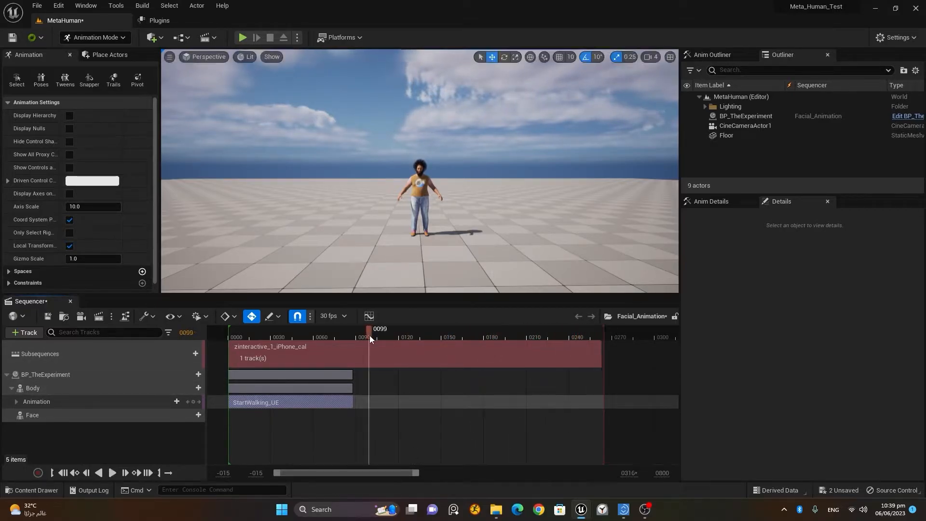
- Move the playhead to frame 88 and set the StartWalking_UE section's When Finished property to Keep State
mouse_move(354, 336)
mouse_down()
mouse_move(344, 338)
mouse_move(354, 340)
mouse_up()
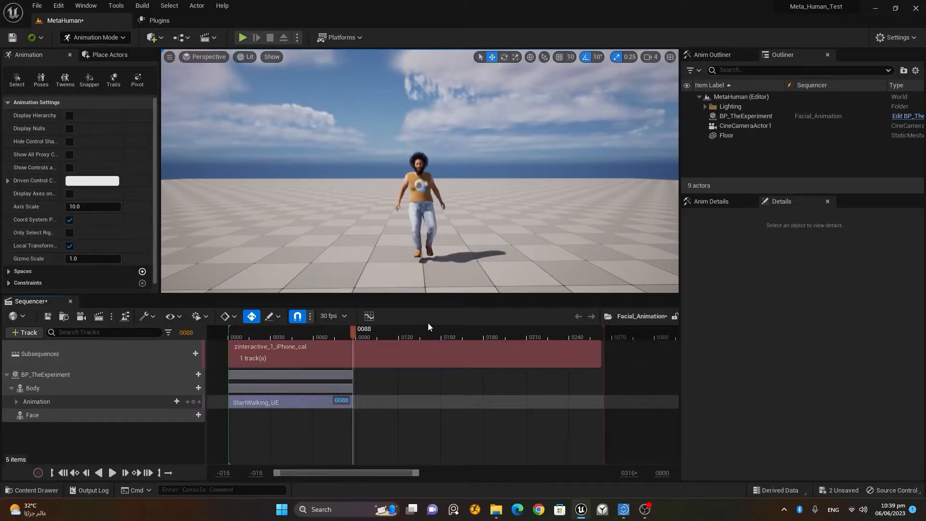
right_click(264, 401)
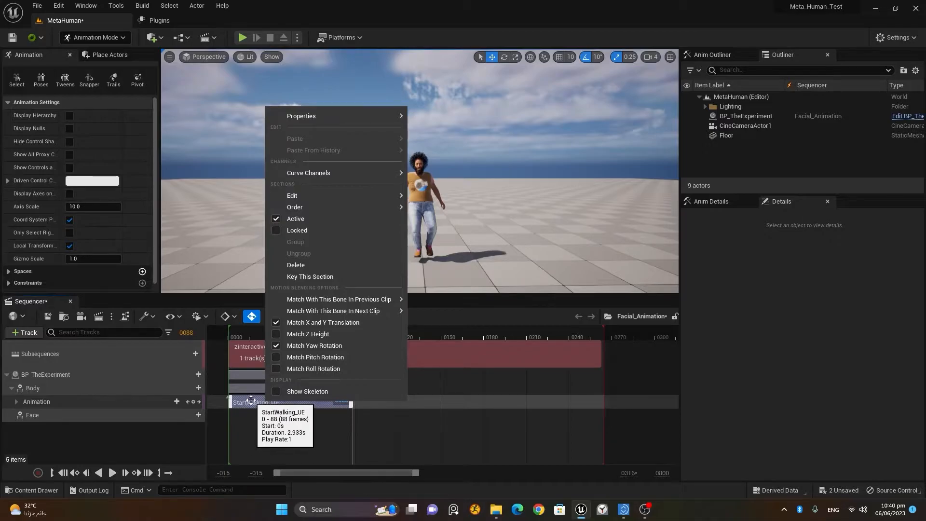
mouse_move(314, 116)
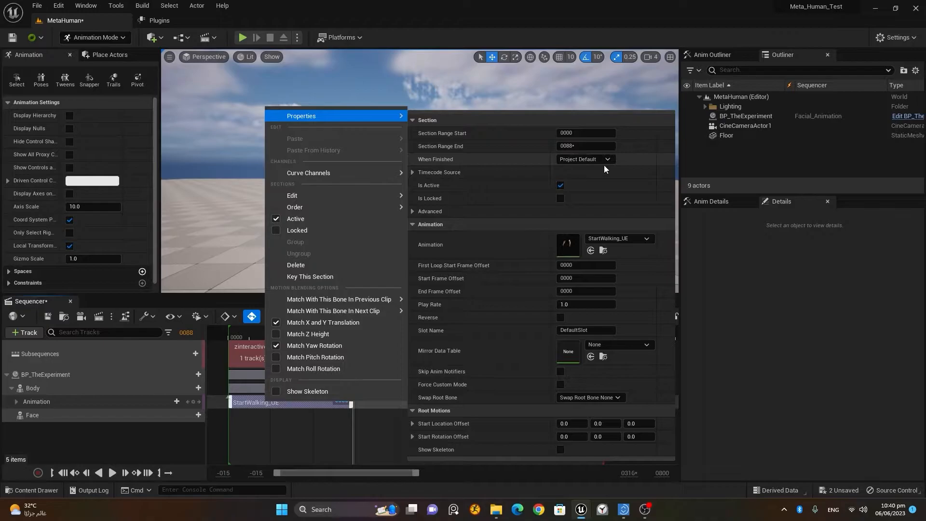
click(583, 160)
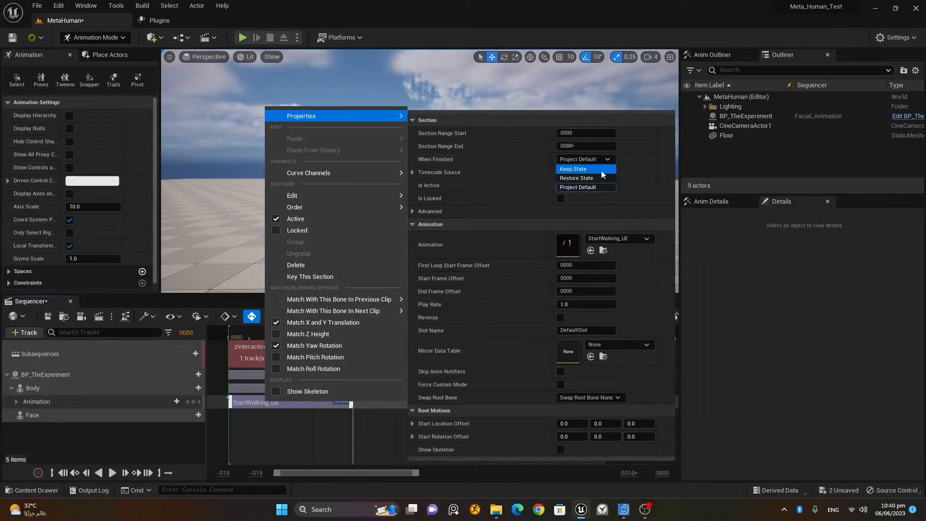
click(601, 170)
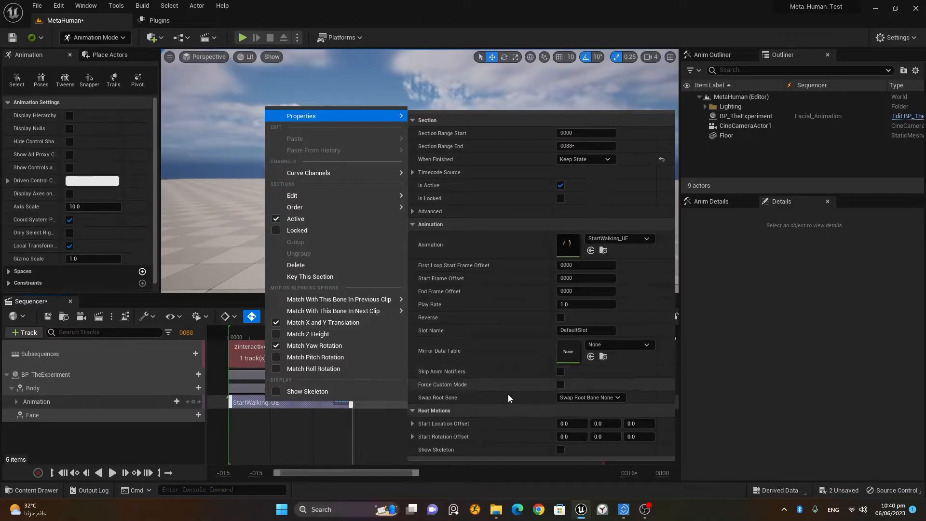
click(407, 350)
- Review the walk and facial animation up close by scrubbing and playing the sequence, then return to frame 0
drag(354, 338, 285, 341)
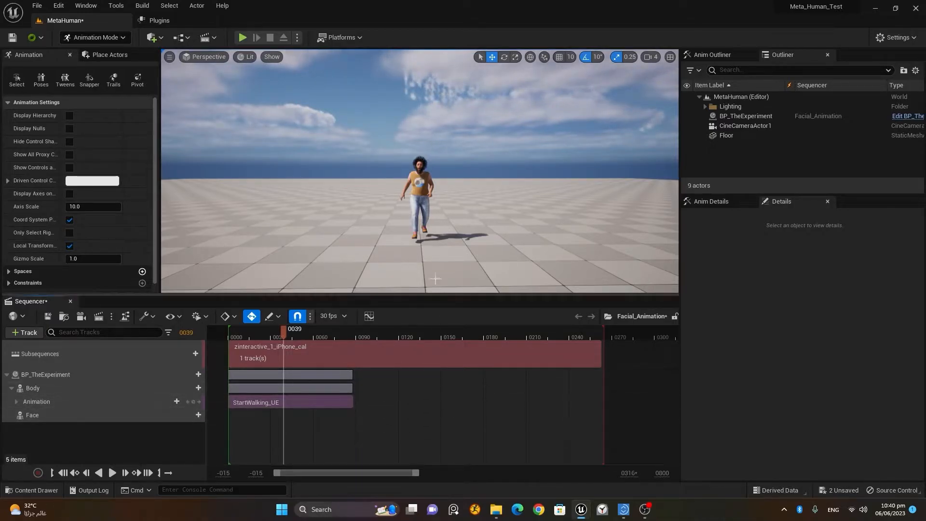
scroll(419, 171, up, 5)
scroll(420, 171, up, 3)
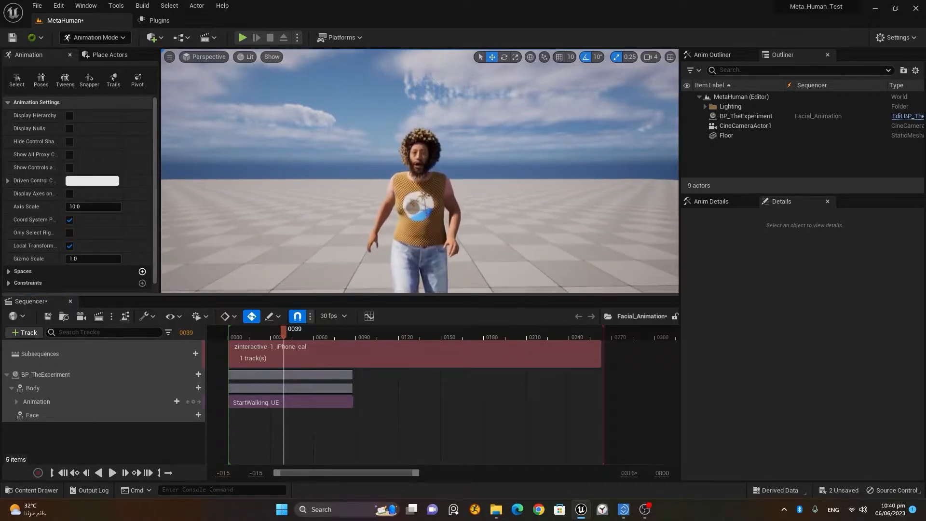
click(86, 472)
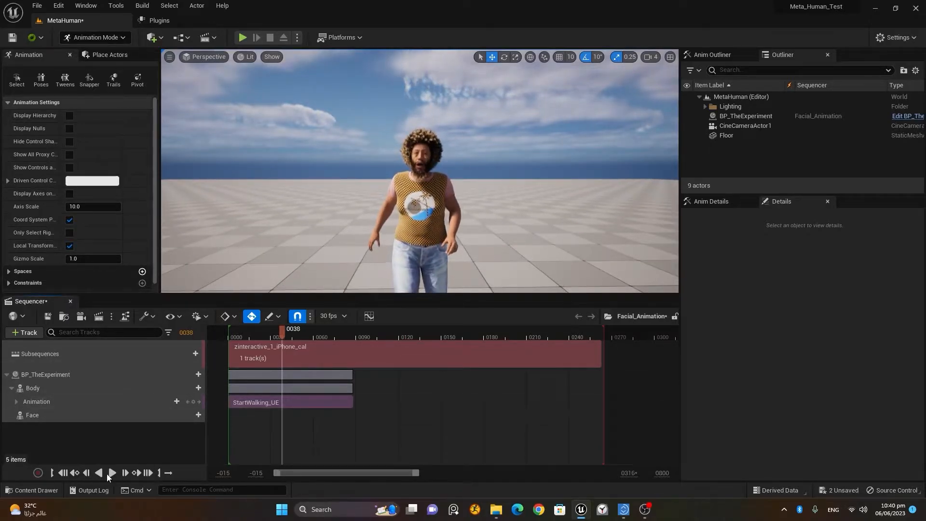
click(74, 472)
click(112, 473)
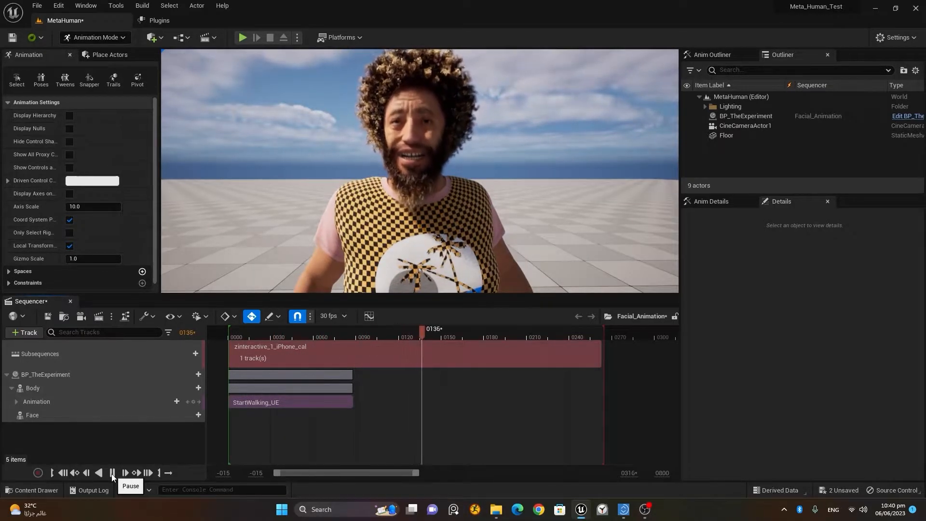
click(112, 472)
click(73, 473)
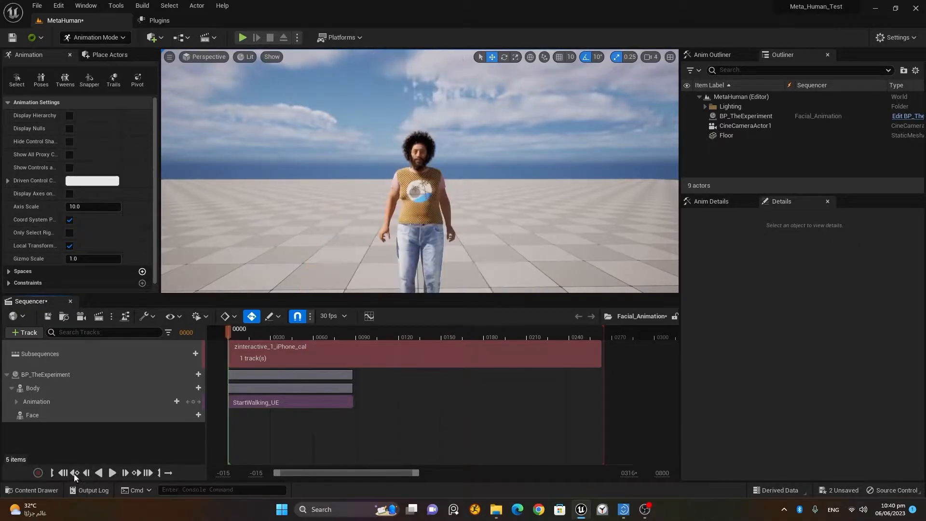
- Replace the StartWalking_UE section on the Body's Animation track with HipHopDancing_UE and play the sequence through, returning to frame 0
click(256, 402)
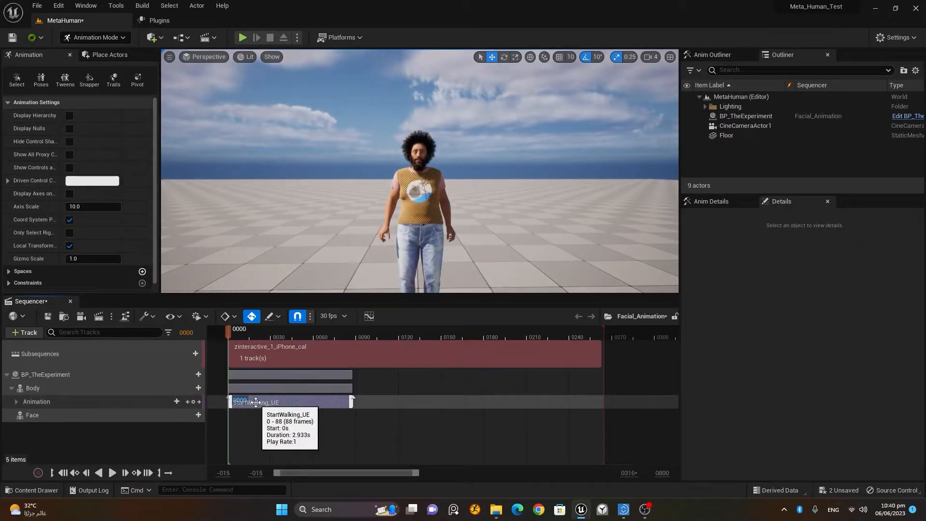
key(Delete)
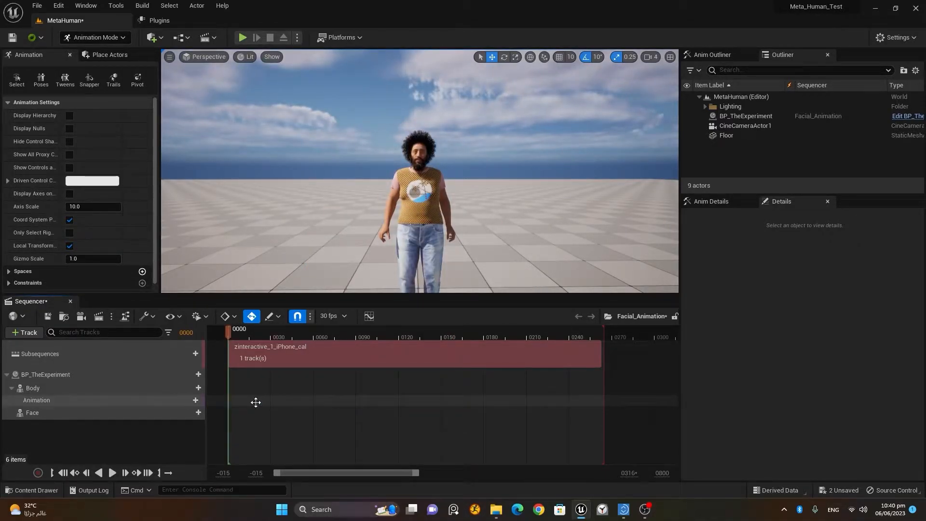
click(181, 400)
text(dan)
click(228, 270)
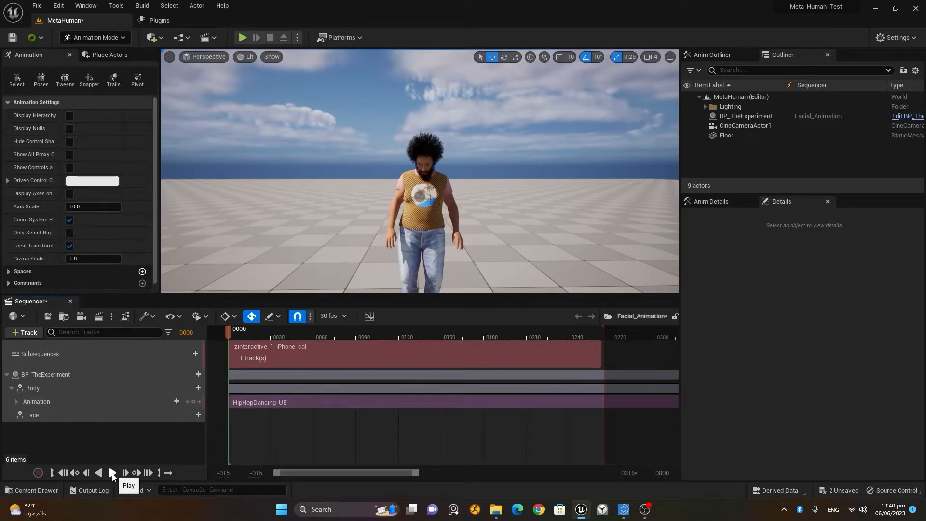
click(112, 473)
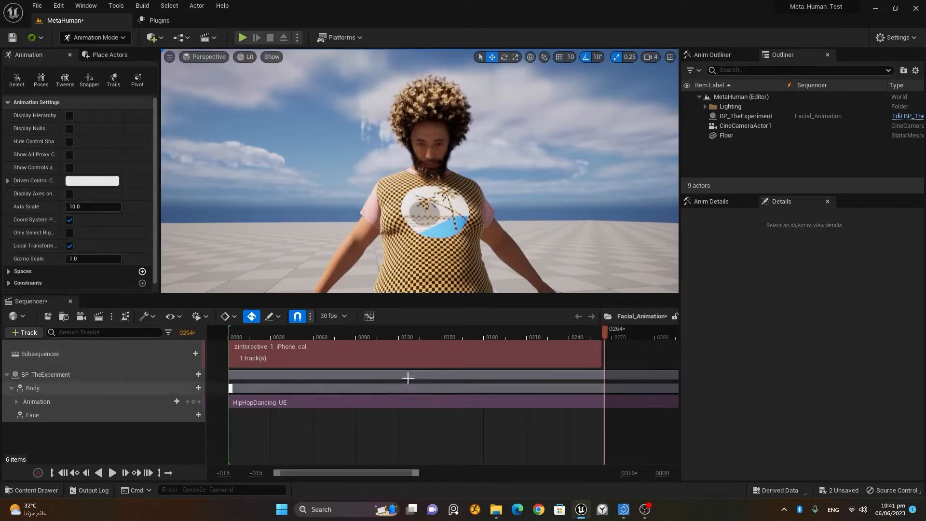
click(62, 473)
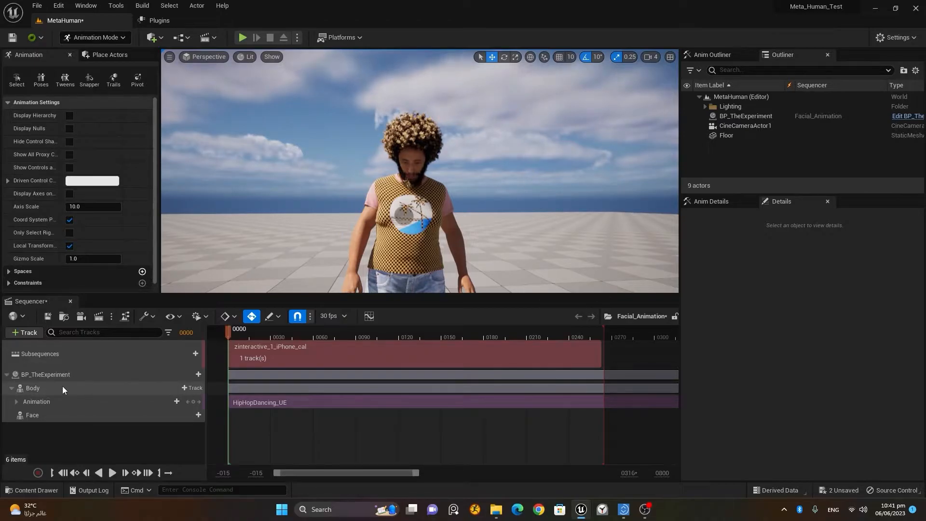
- Add an FK Control Rig track to the MetaHuman's Body
click(39, 388)
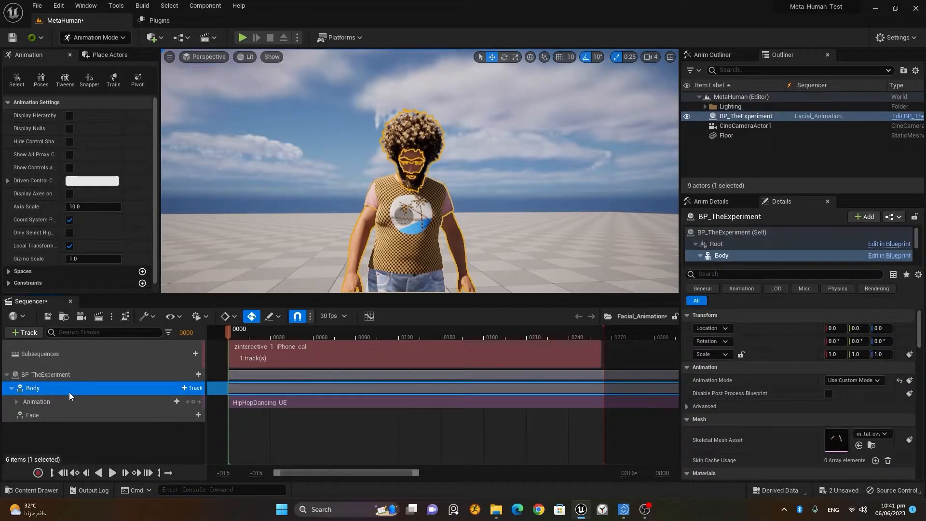
click(192, 388)
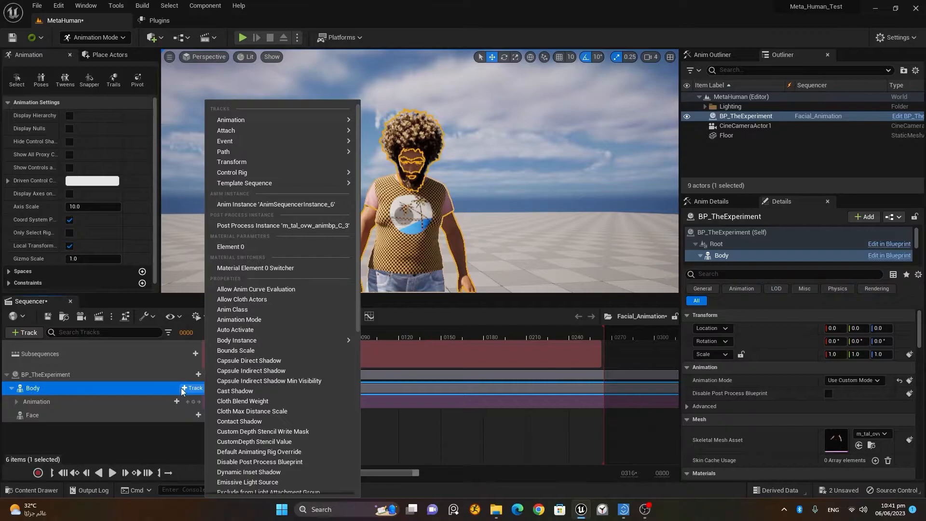
mouse_move(227, 174)
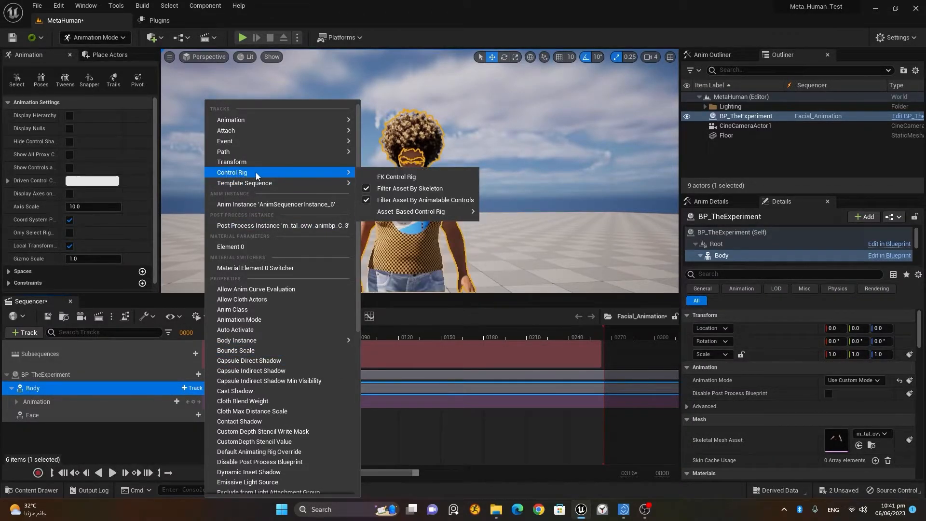
click(399, 177)
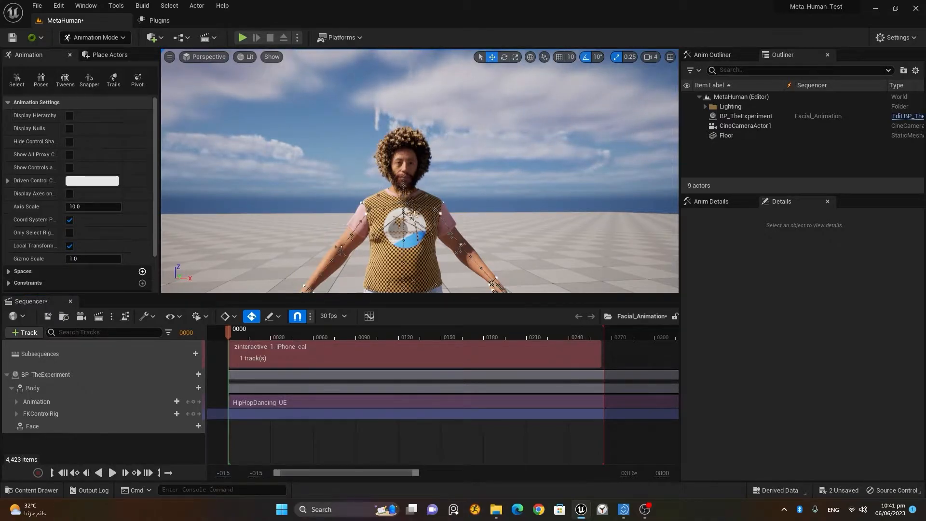
- Scrub and play the sequence to check how the body moves with the FK Control Rig, then return to frame 0
scroll(410, 220, up, 5)
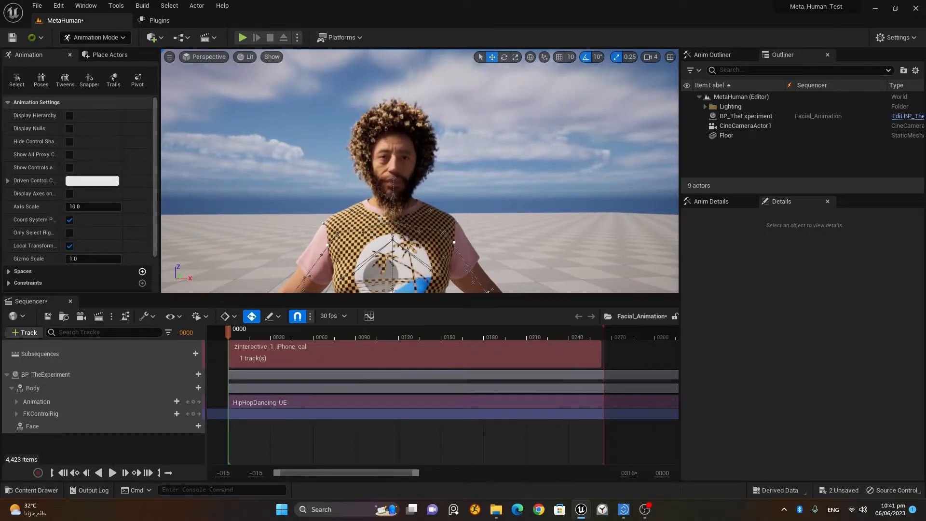
drag(241, 335, 346, 343)
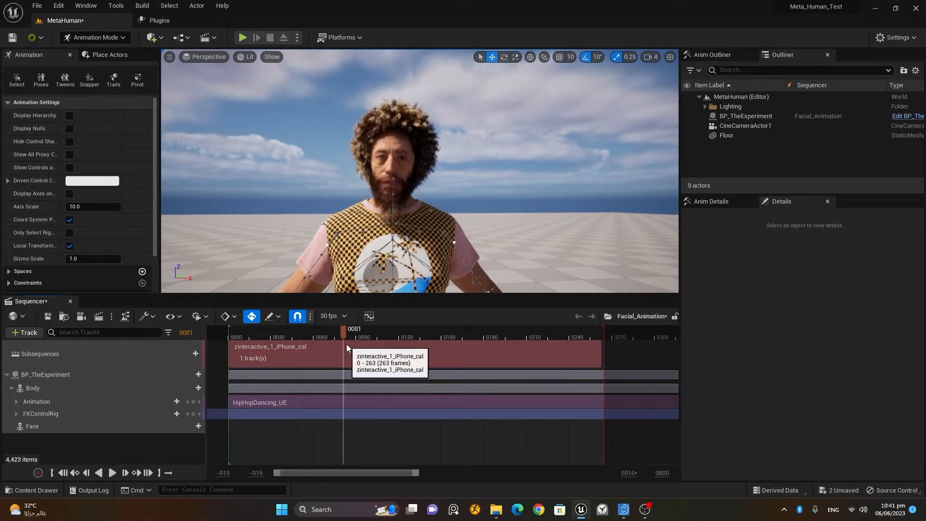
click(63, 473)
click(113, 472)
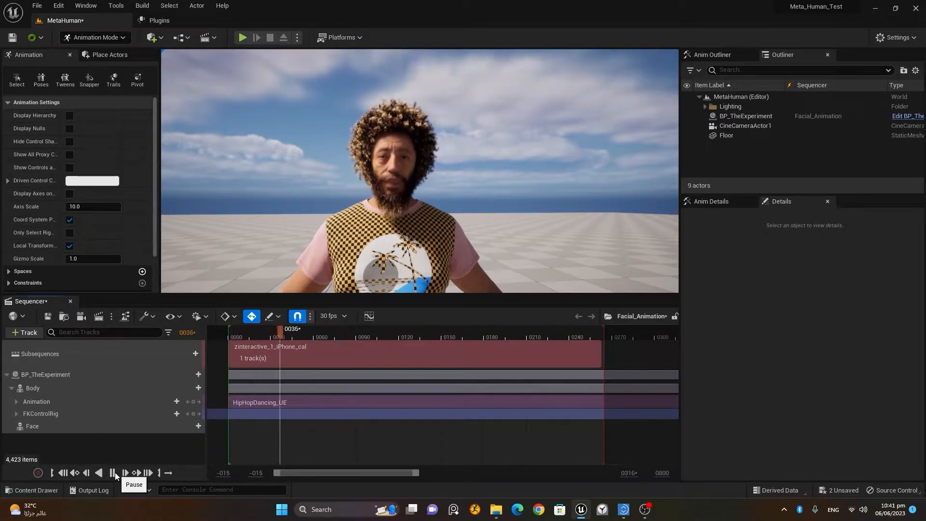
click(113, 472)
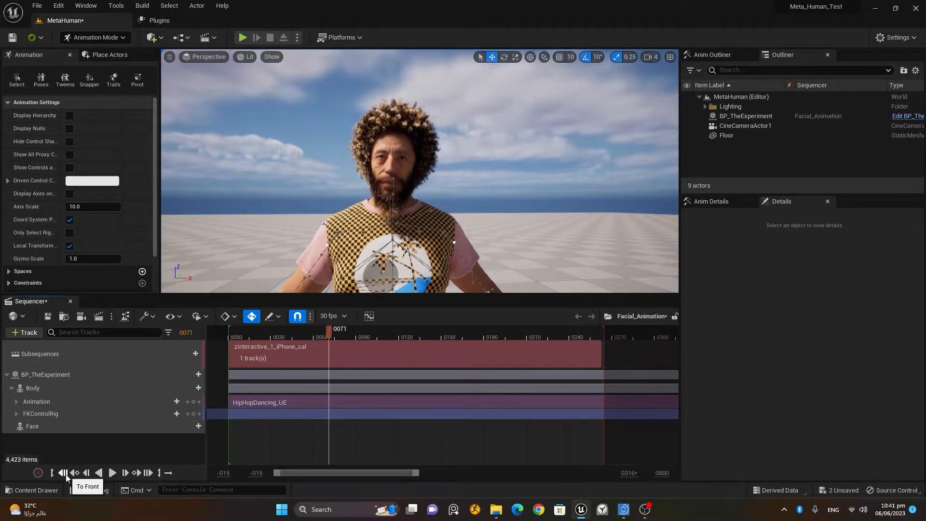
click(66, 475)
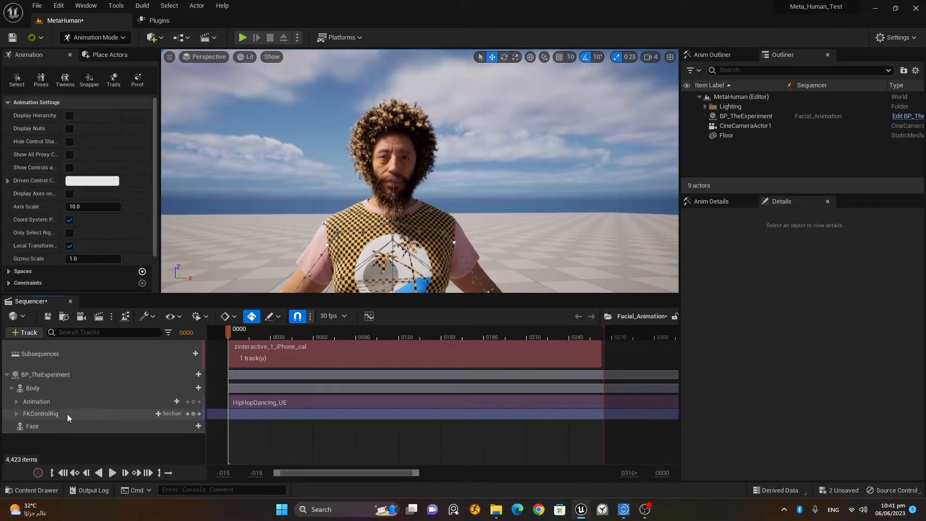
- Try adding an Additive section to the FKControlRig track, then undo the addition and collapse the track
click(158, 414)
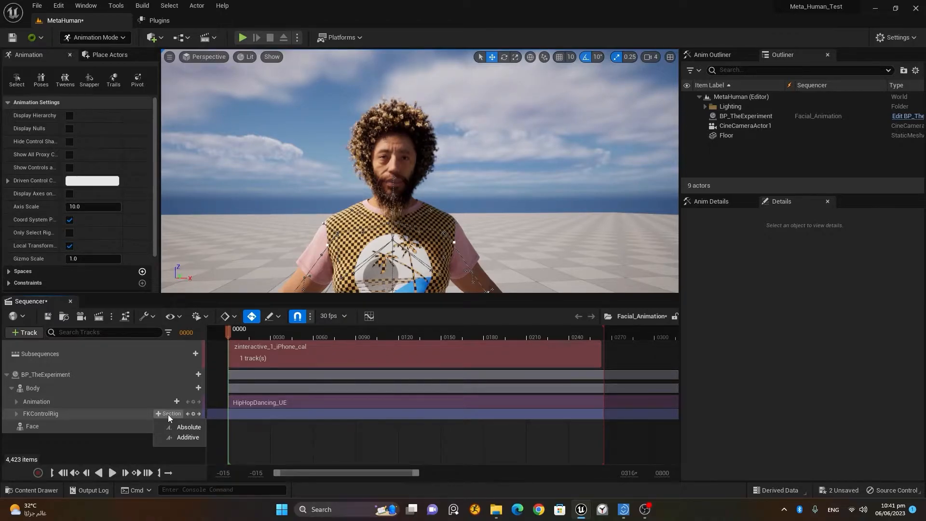
click(189, 436)
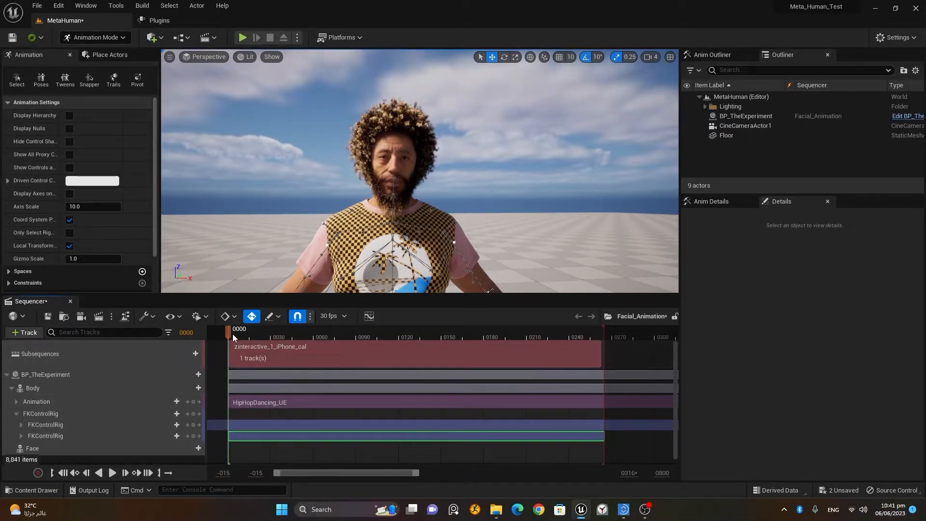
click(271, 335)
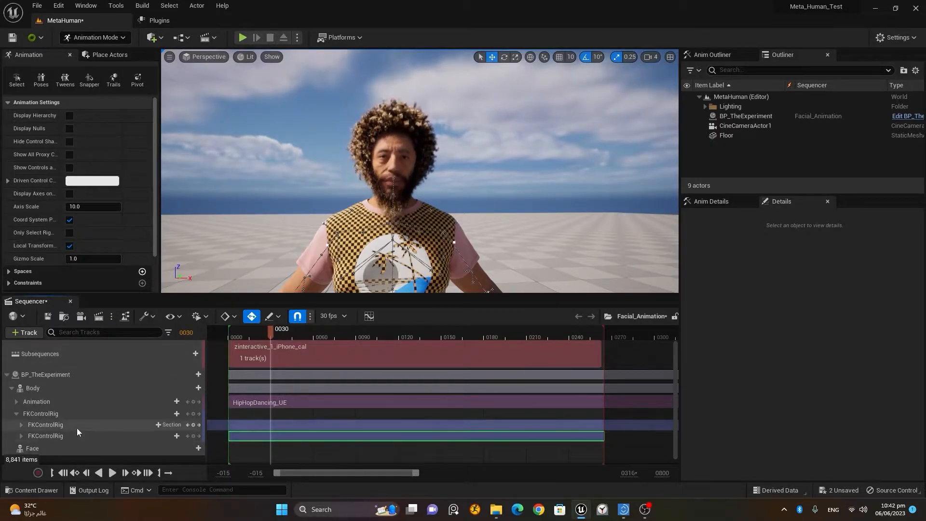
click(283, 441)
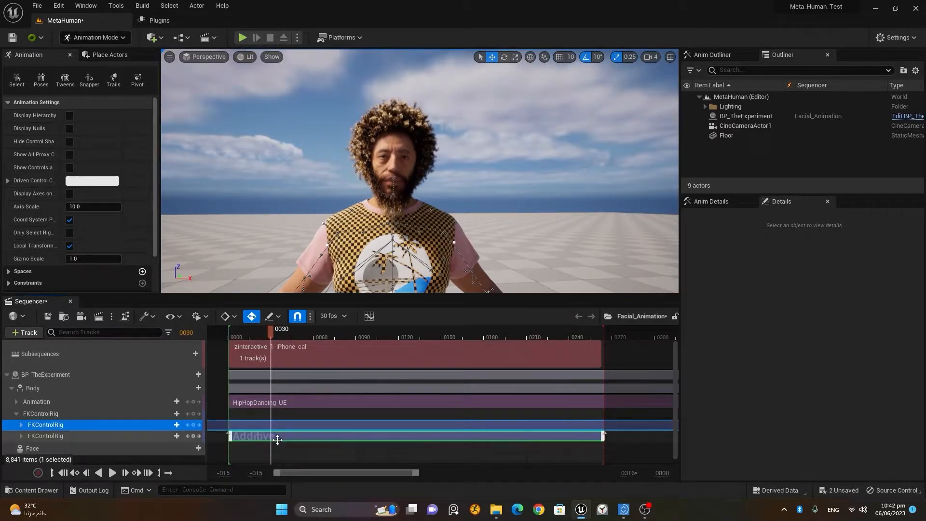
key(ctrl+z)
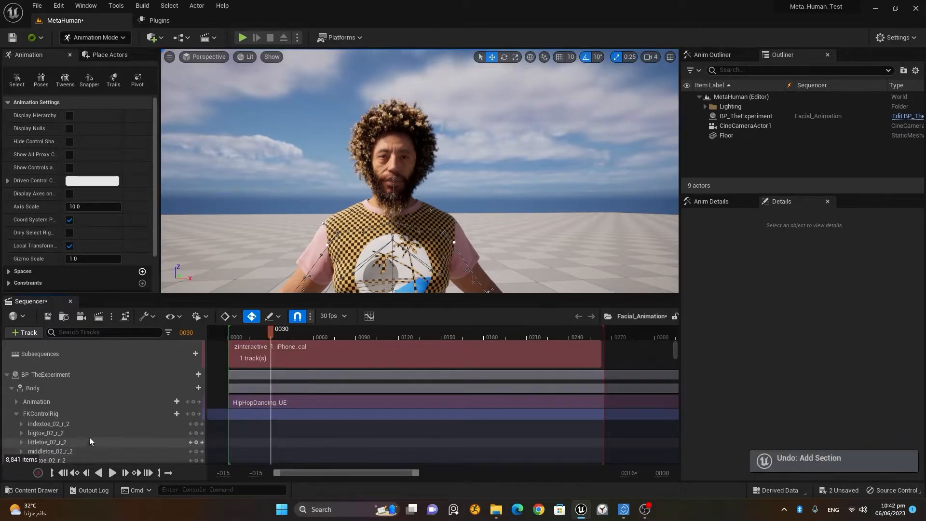
click(18, 415)
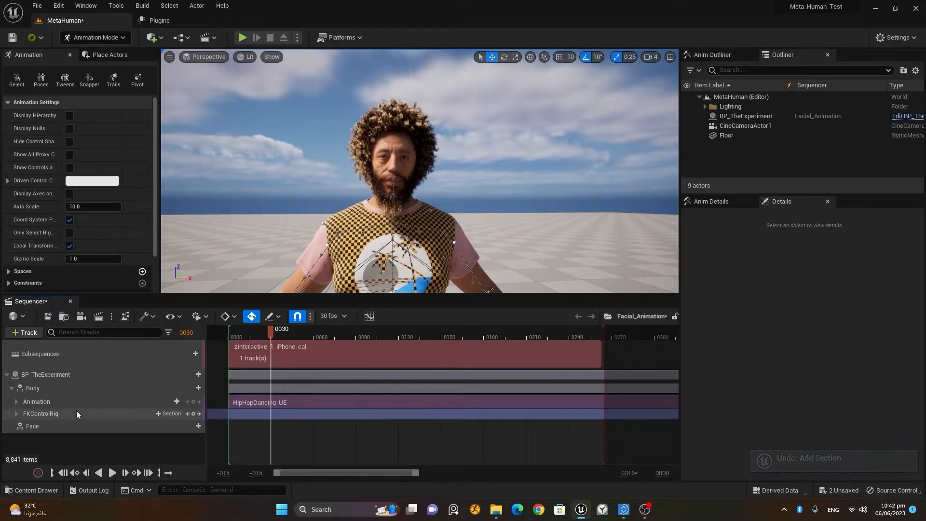
- Make the existing FKControlRig track Additive
click(62, 412)
right_click(56, 414)
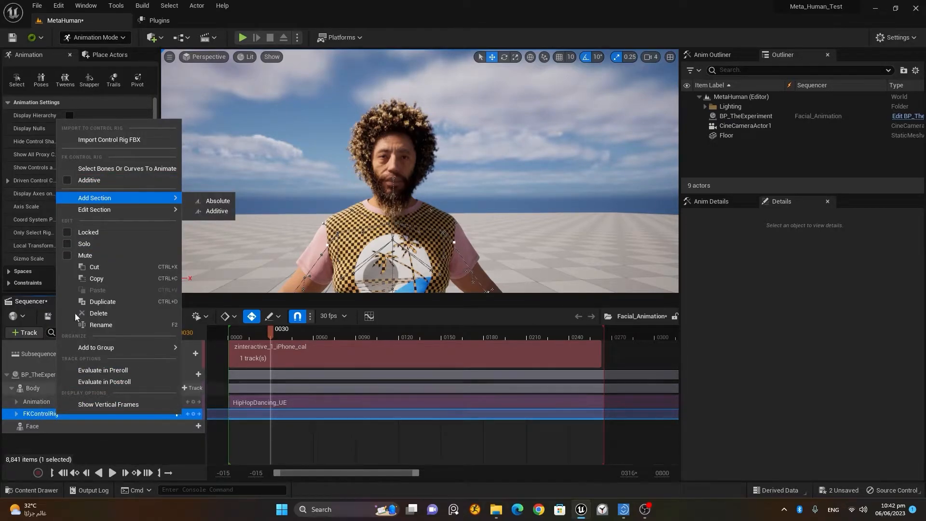
click(70, 180)
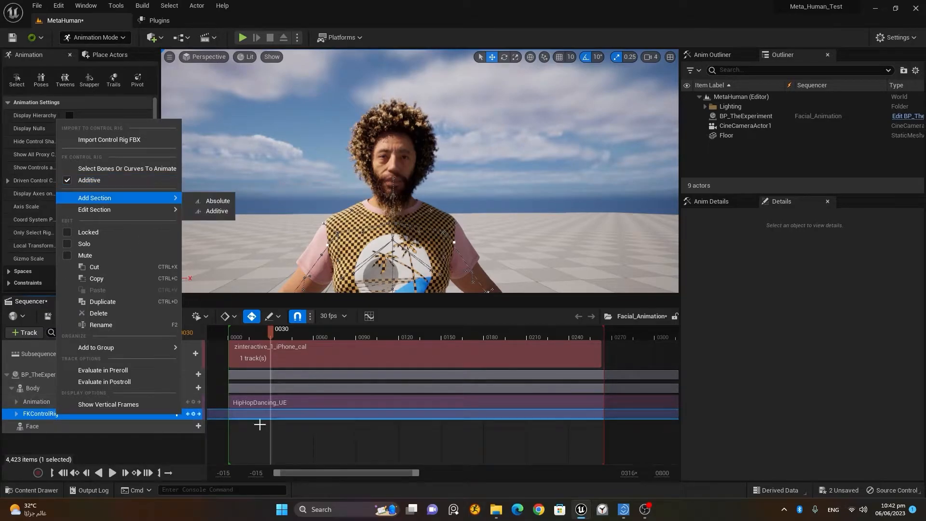
- Play the sequence from the start to review the dance with the additive FK Control Rig, then return to frame 0
click(64, 473)
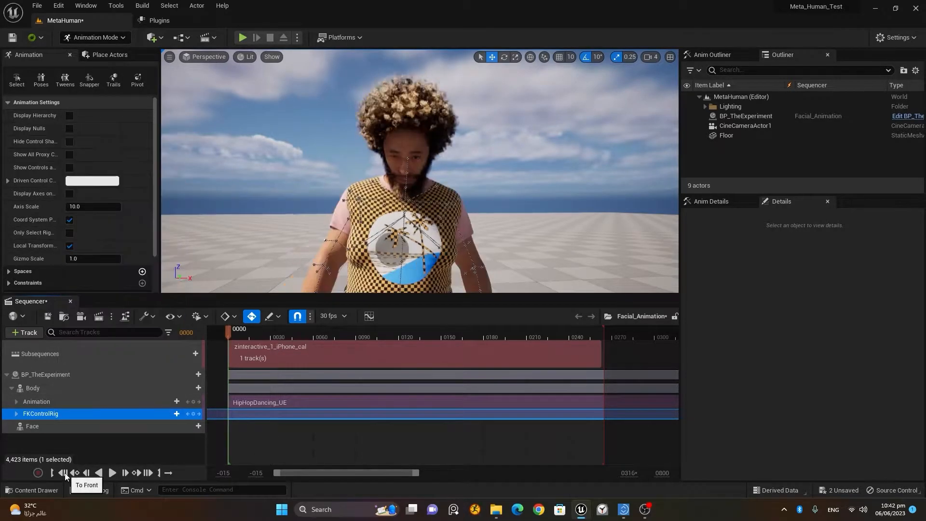
click(114, 473)
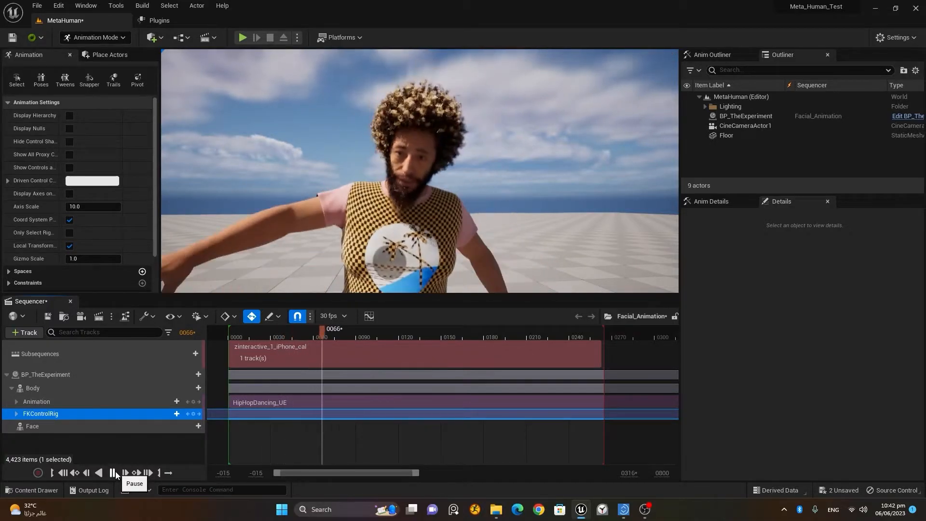
click(114, 473)
click(64, 473)
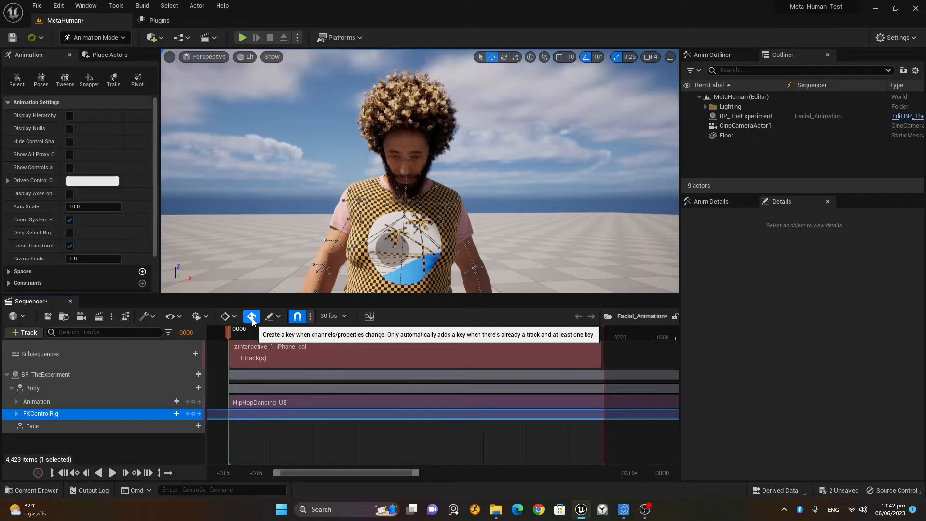
- Filter the sequence tracks by "neck" and select the neck_01_2 control of the FKControlRig
click(118, 331)
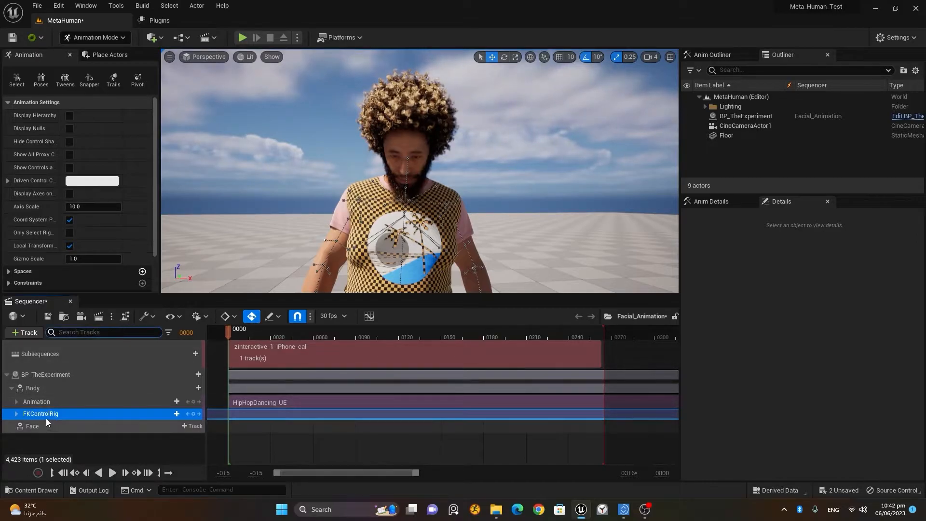
click(16, 413)
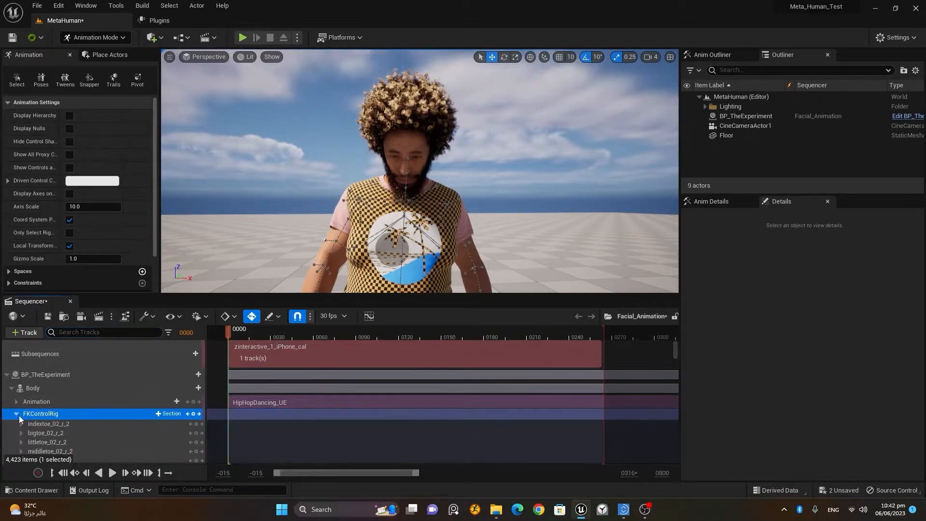
scroll(76, 423, down, 10)
scroll(85, 395, down, 5)
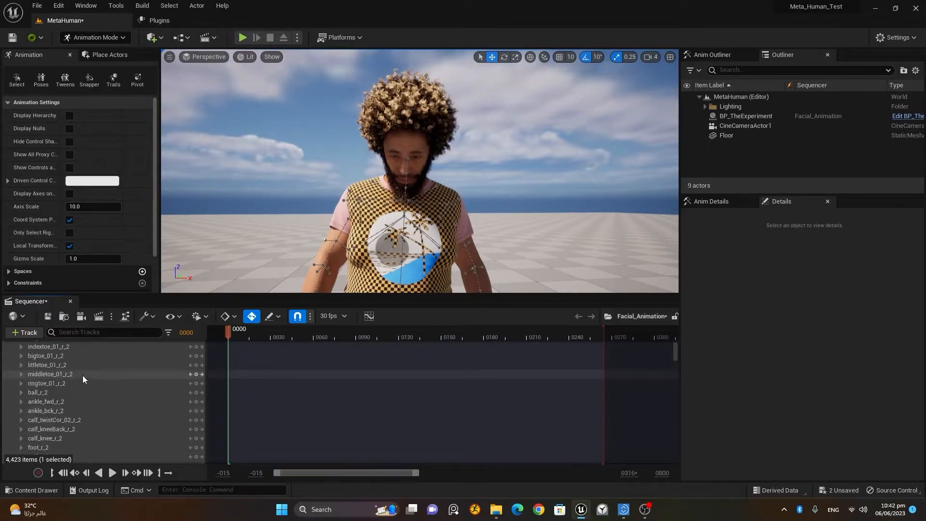
scroll(82, 375, up, 15)
click(16, 414)
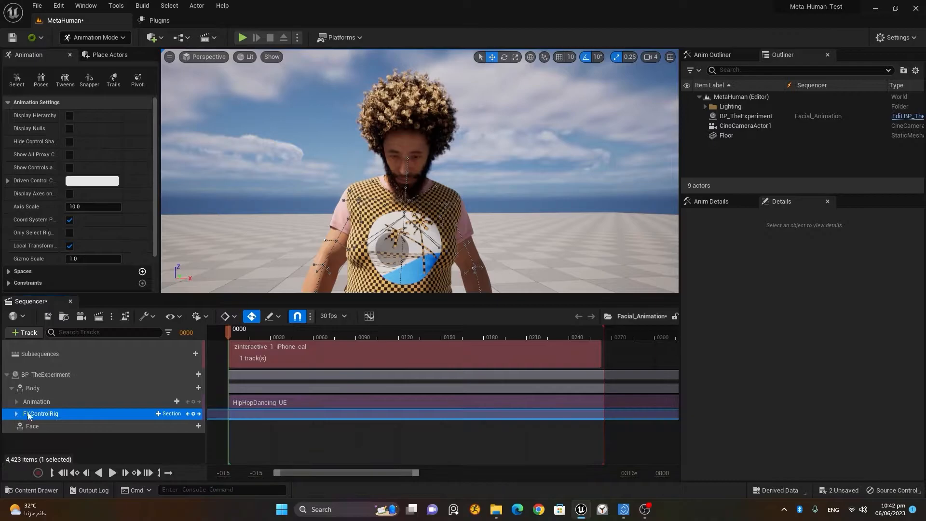
click(102, 334)
text(neck)
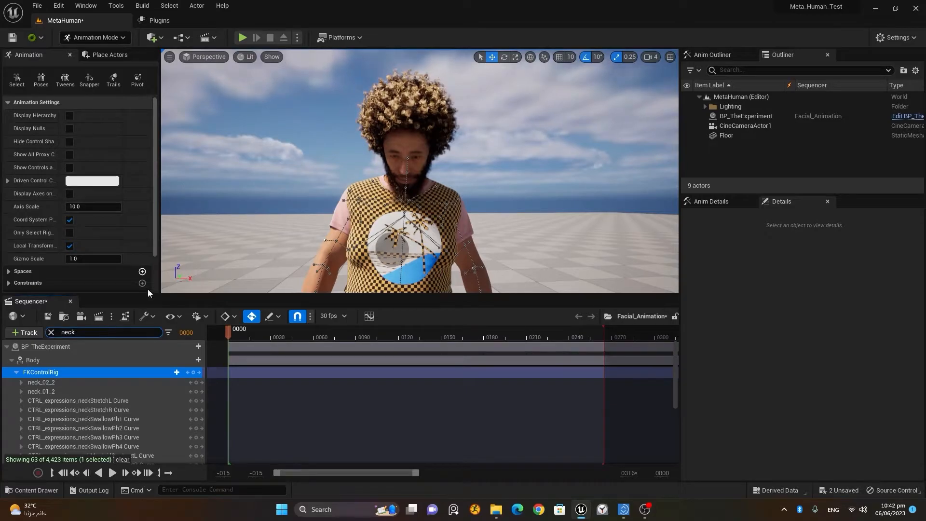
click(93, 392)
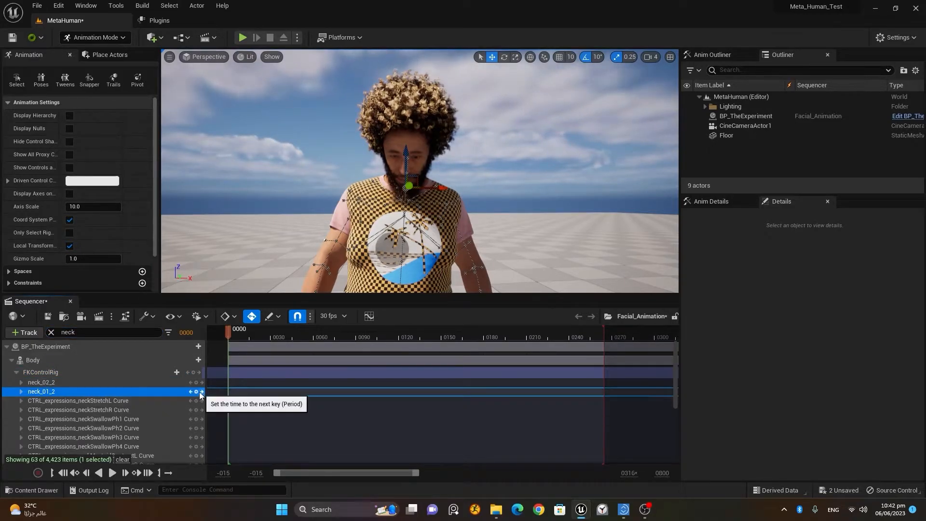
- Key neck_01_2 at frame 0 and rotate it to raise the head, turning rotation snapping off for finer adjustment
click(504, 58)
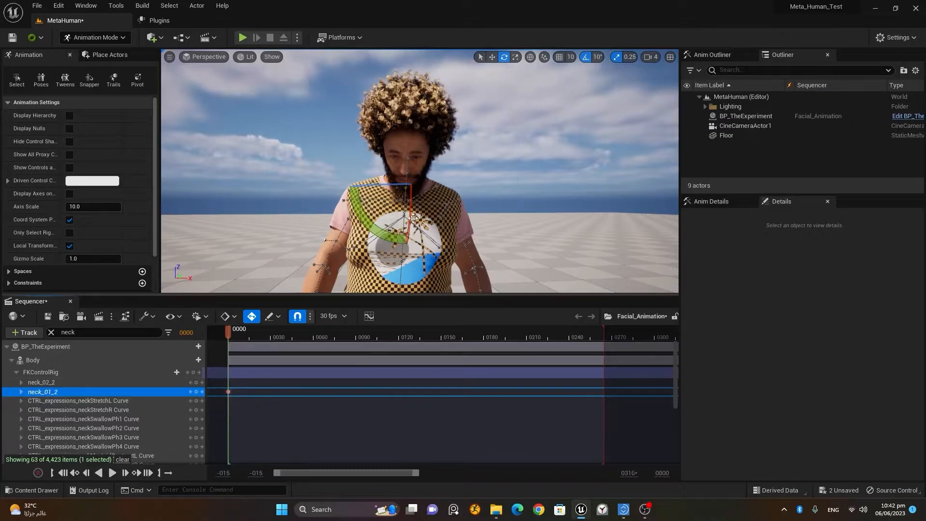
drag(410, 216, 405, 150)
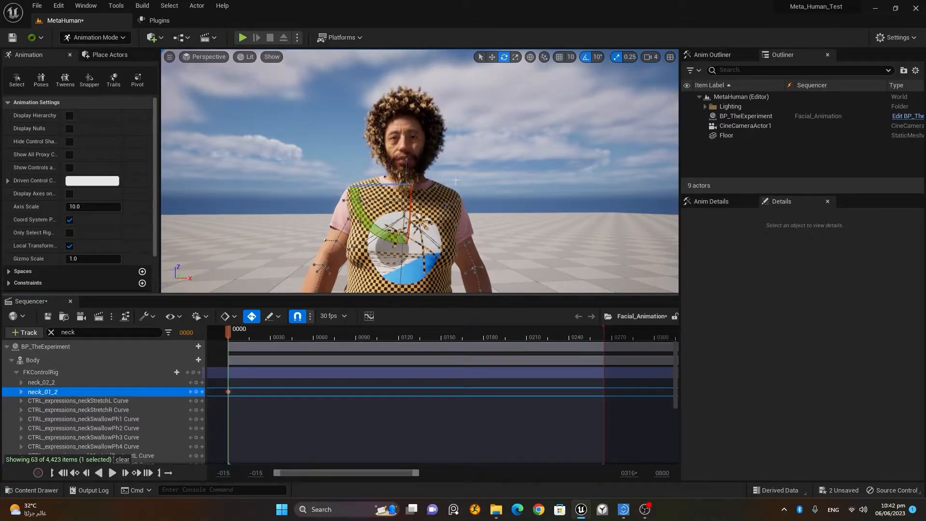
click(585, 58)
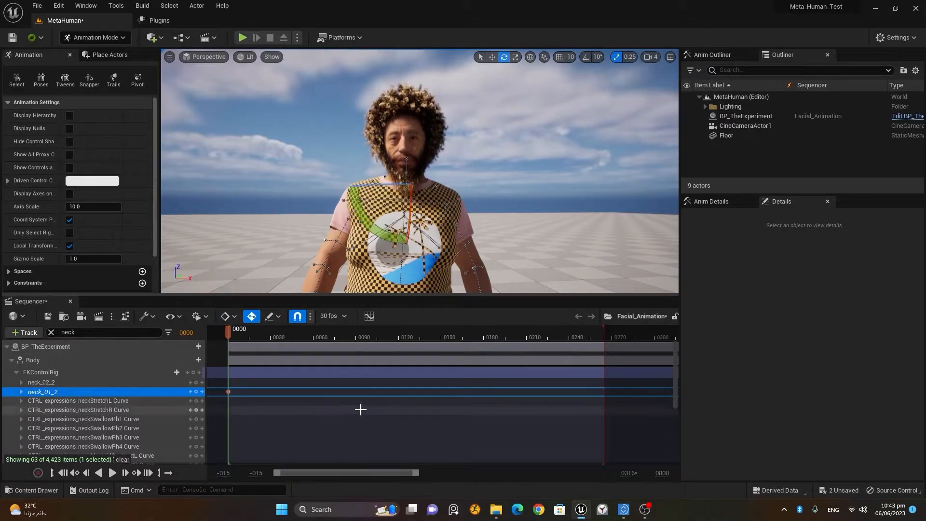
- Play the sequence to review the raised head, return to frame 0, and clear the track filter
click(112, 473)
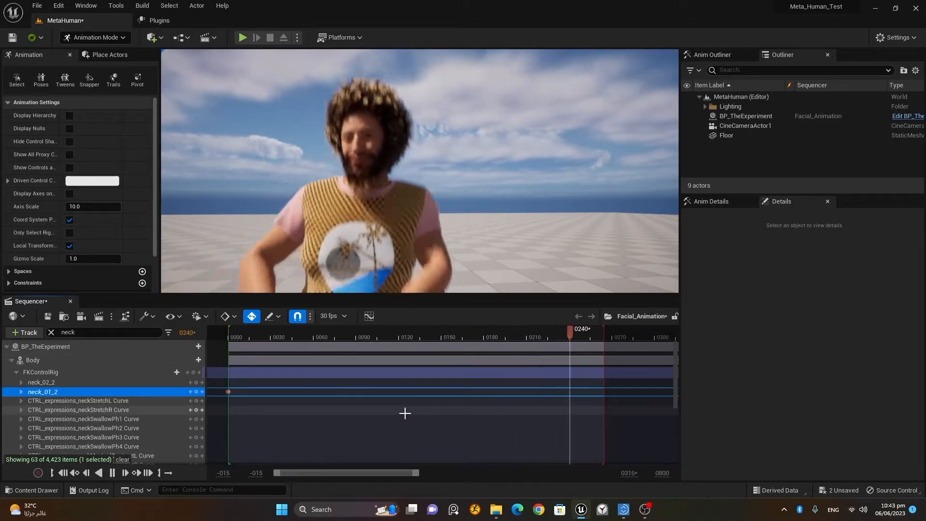
click(63, 472)
click(16, 372)
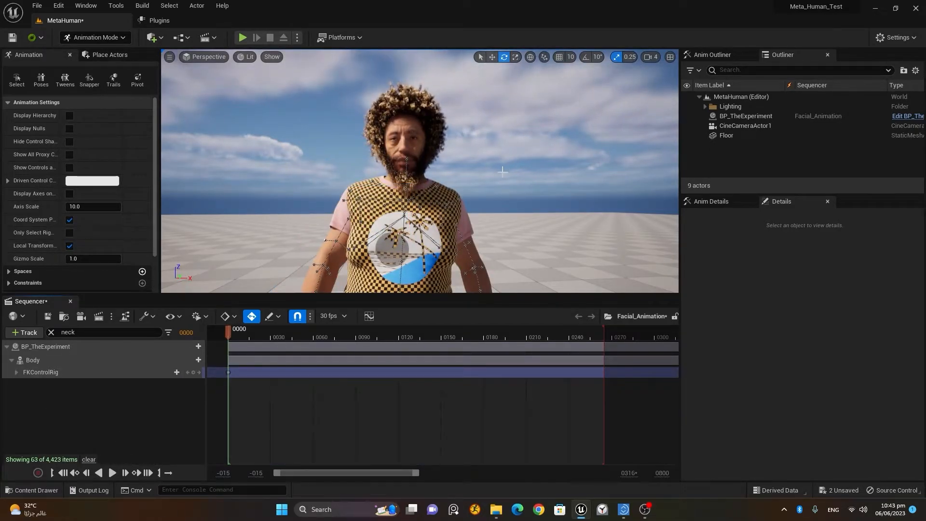
click(51, 332)
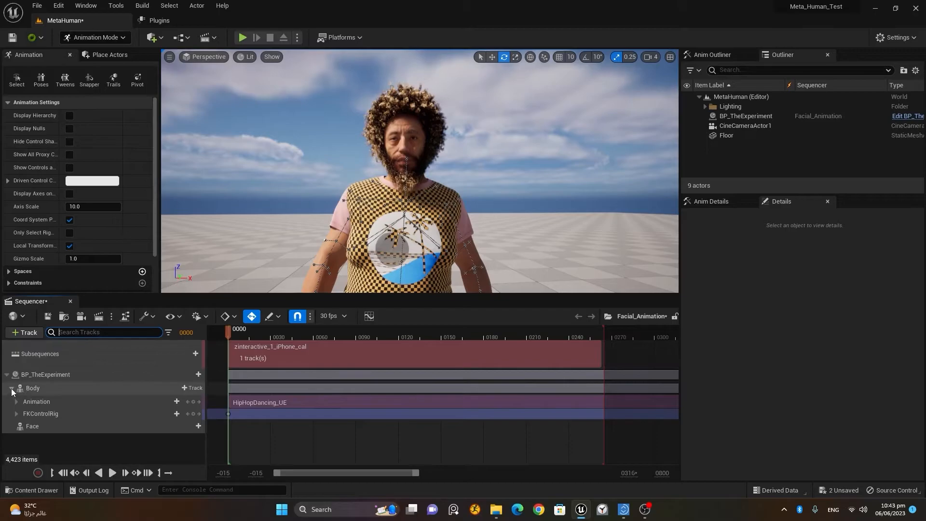
click(6, 374)
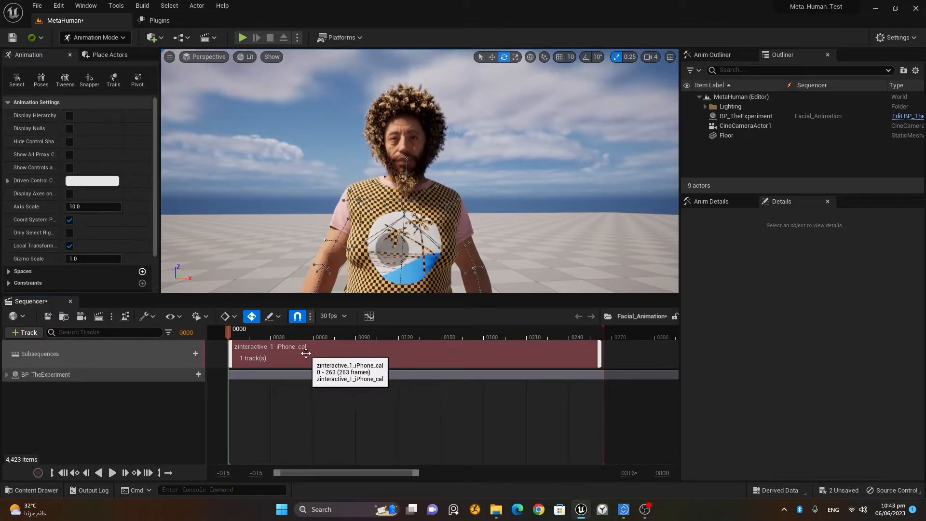
- Add the zinteractive_2_iPhone_cal take directly after the first take in Subsequences and extend the playback end to about frame 720
click(33, 490)
drag(314, 381, 614, 367)
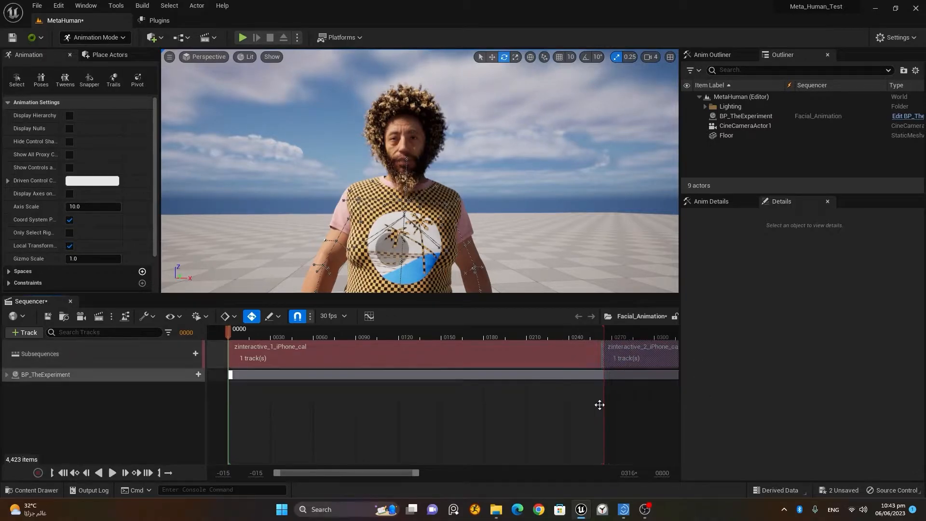
drag(416, 477, 621, 481)
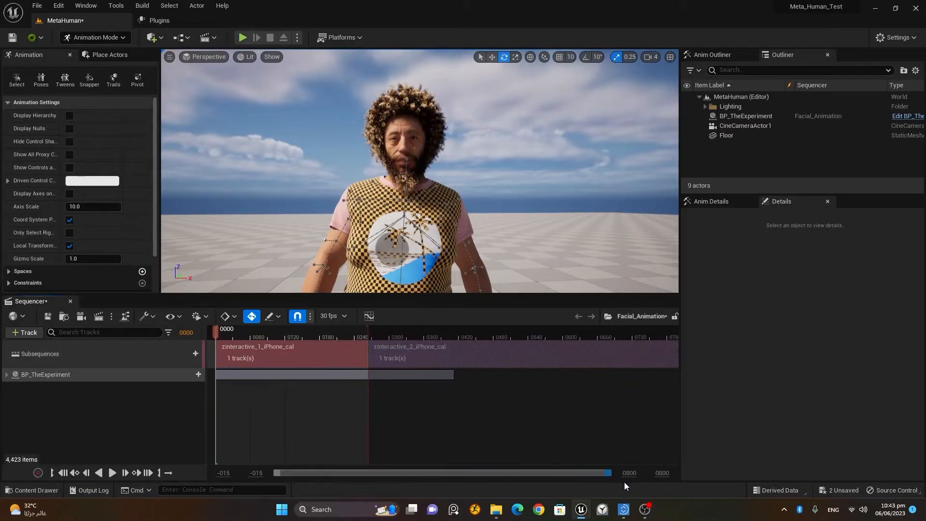
drag(404, 335, 635, 337)
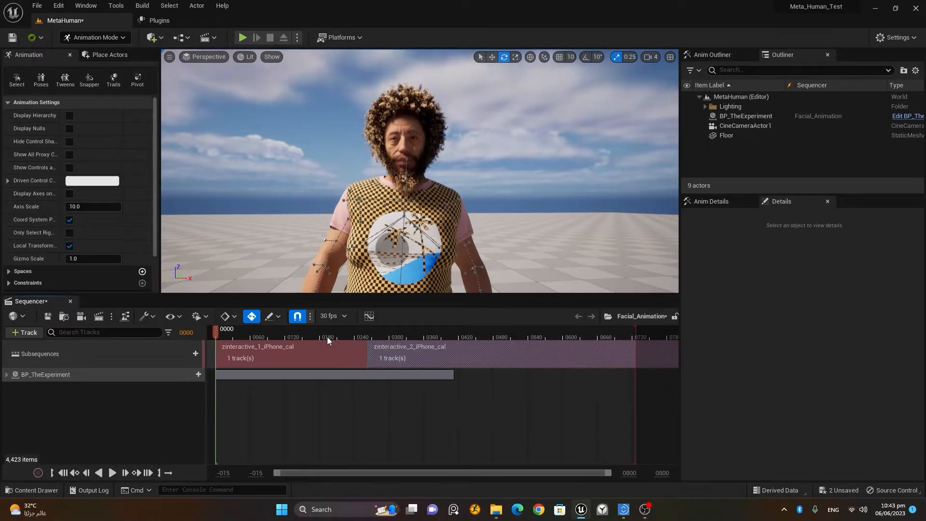
- Play the extended sequence to review both facial takes, checking frame 359 and frame 241
click(112, 472)
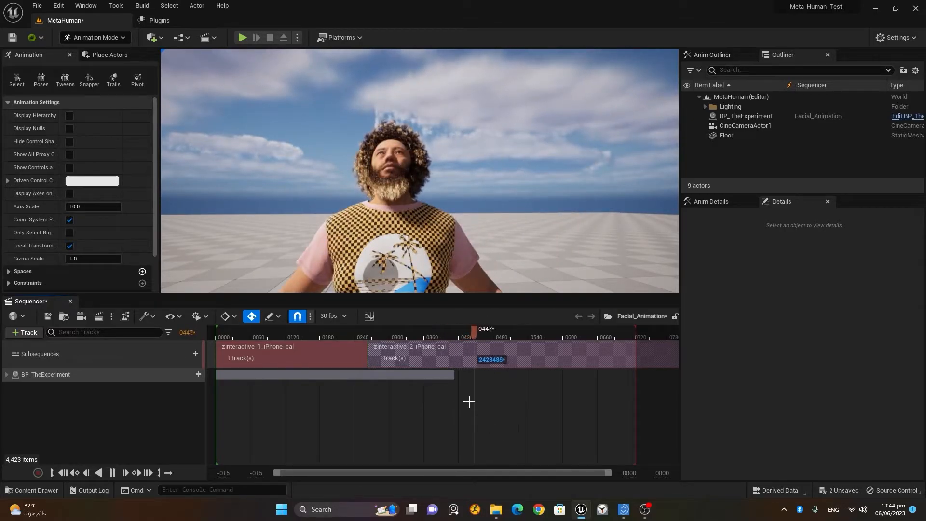
click(423, 334)
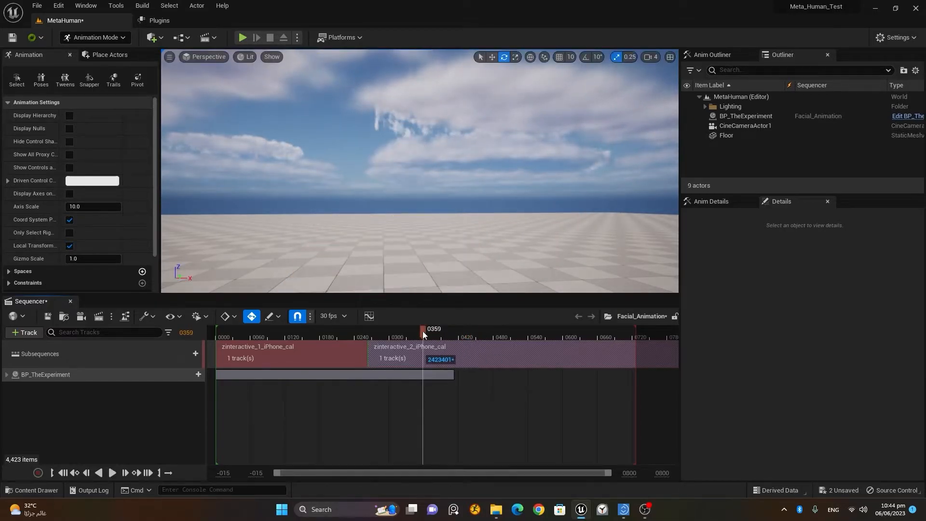
click(355, 336)
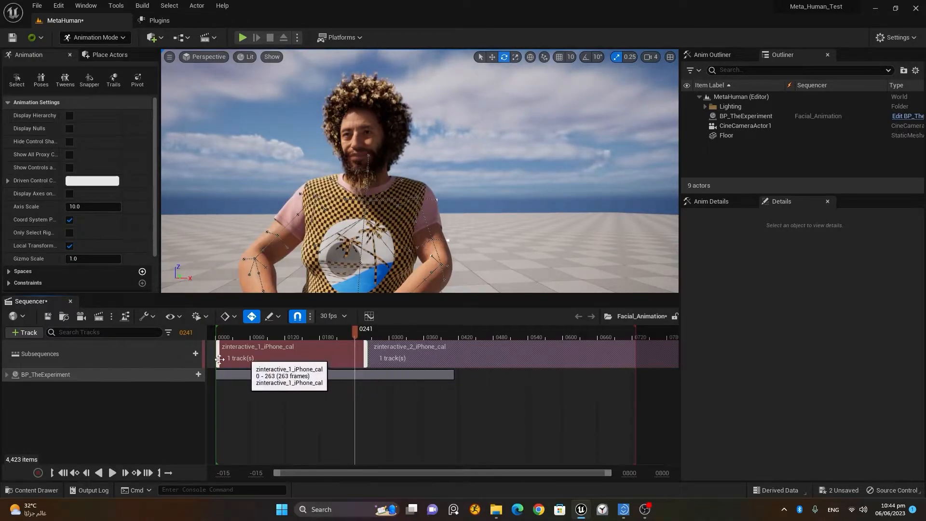
- Select BP_TheExperiment at frame 241 and check which Live Link subjects are available for its ARKit Face Subj
click(7, 374)
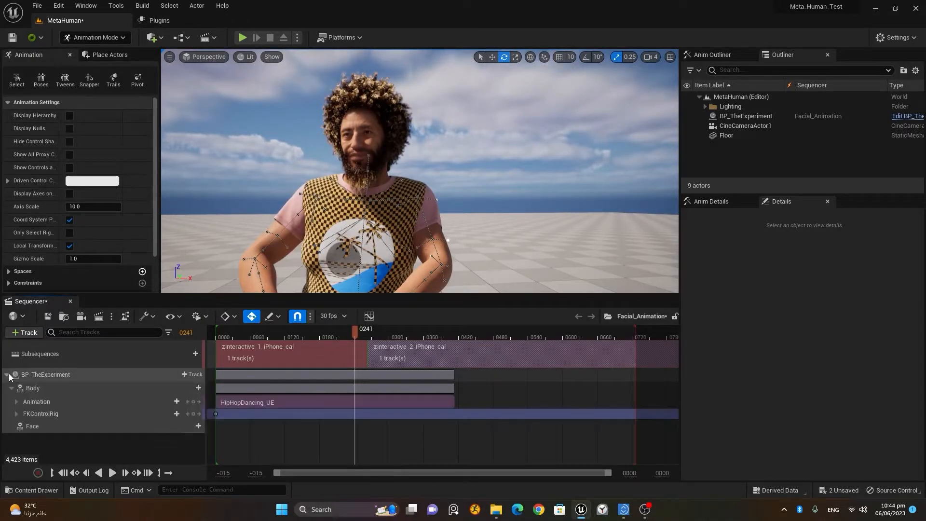
click(76, 389)
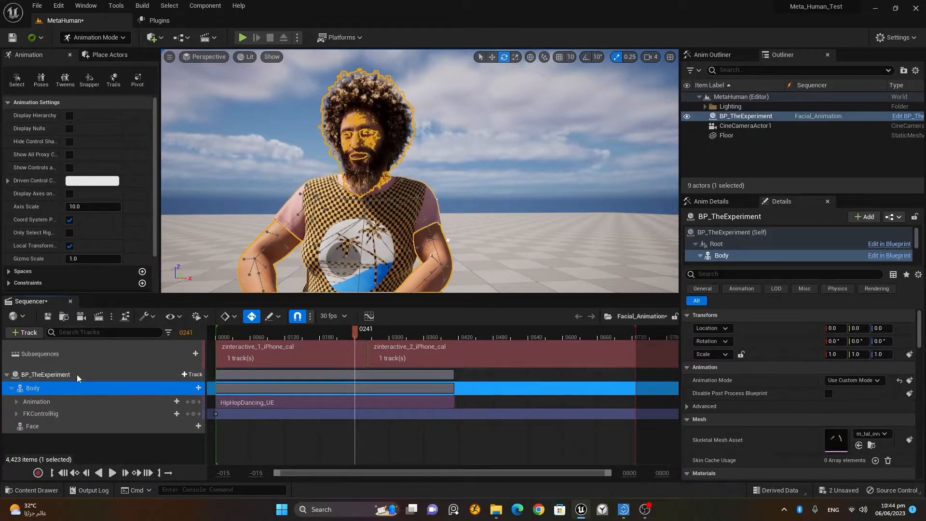
click(77, 374)
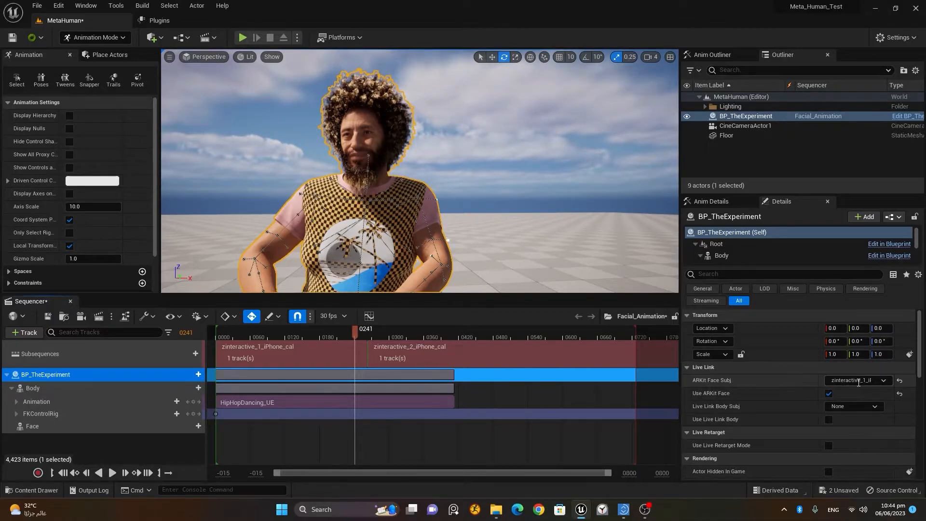
click(883, 380)
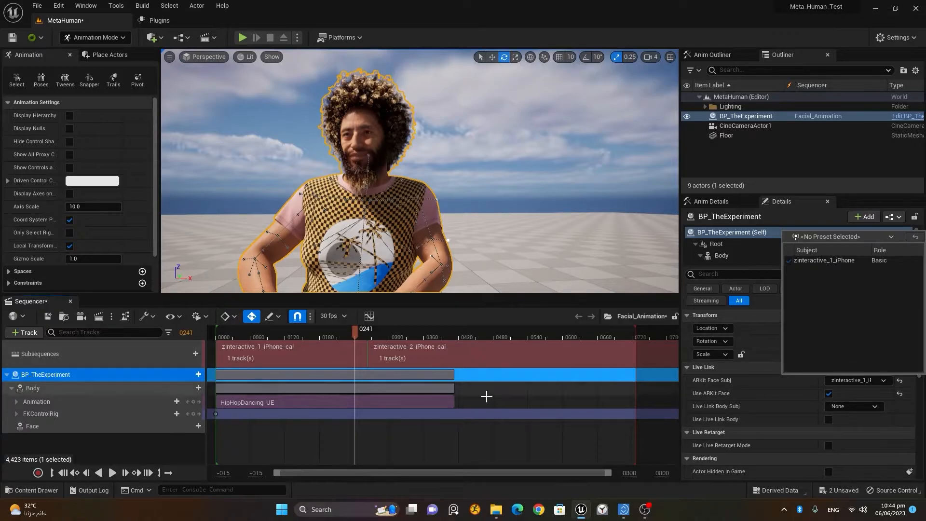
- Move the second take onto its own Subsequences row and check BP_TheExperiment's available ARKit Face Subj options at frame 317
click(399, 335)
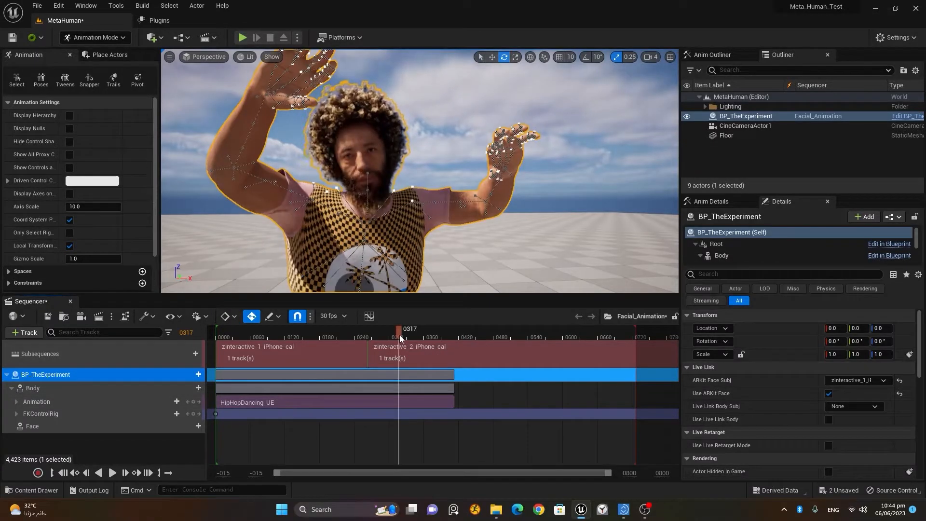
drag(442, 355, 443, 388)
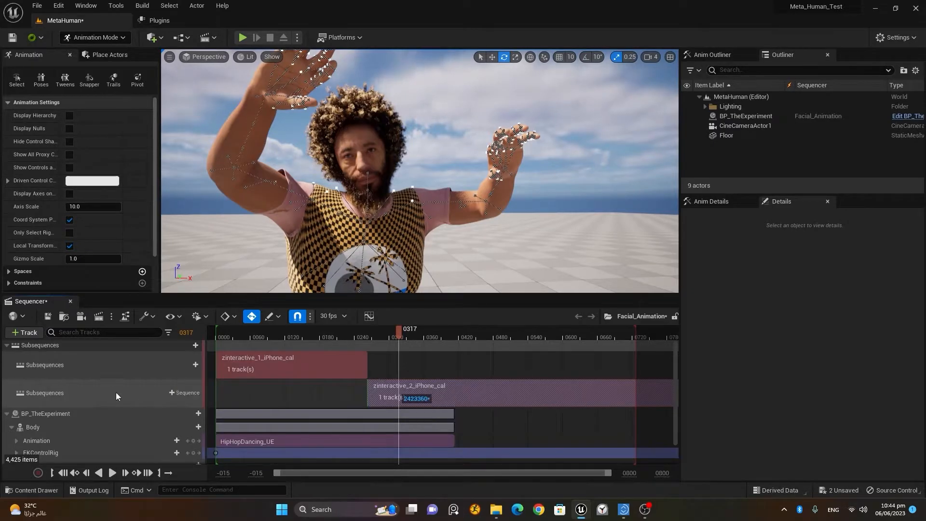
scroll(103, 396, down, 2)
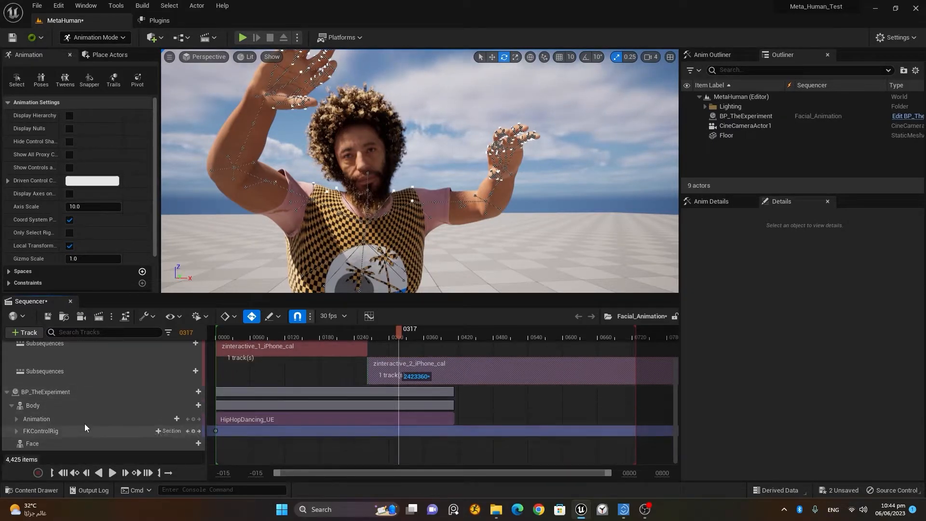
click(85, 394)
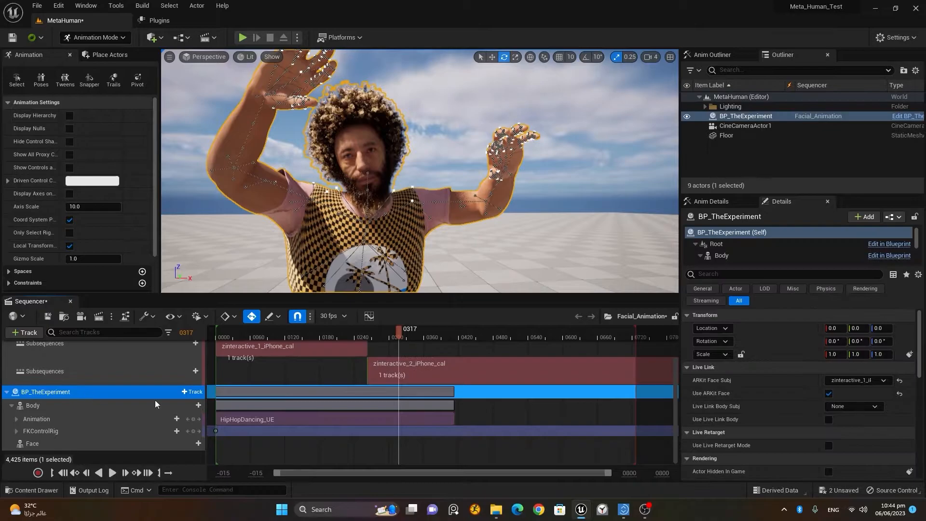
click(880, 380)
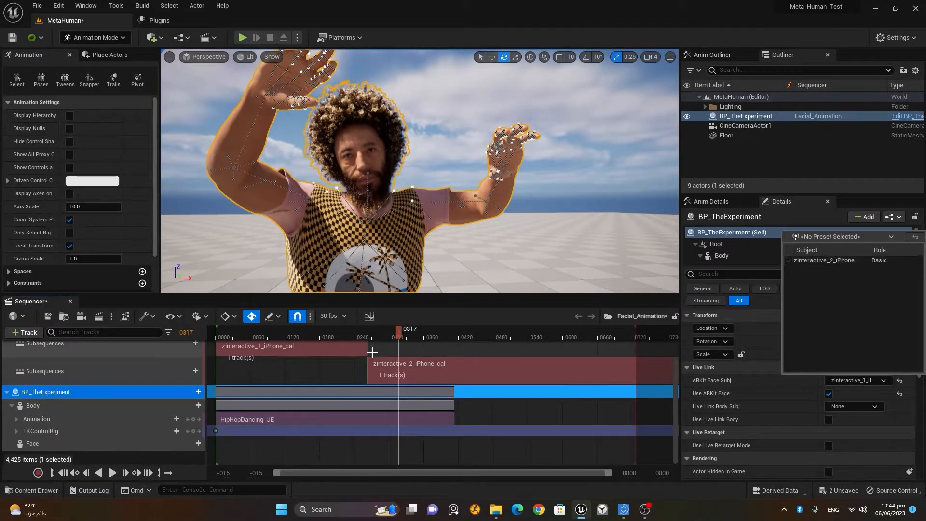
- Delete the zinteractive_2_iPhone_cal take from the sequence and return to frame 0
click(441, 369)
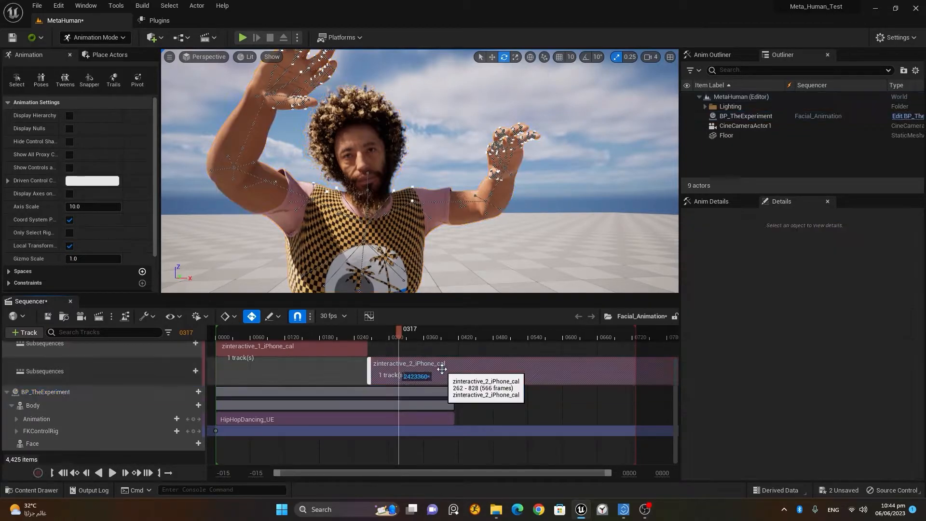
key(Delete)
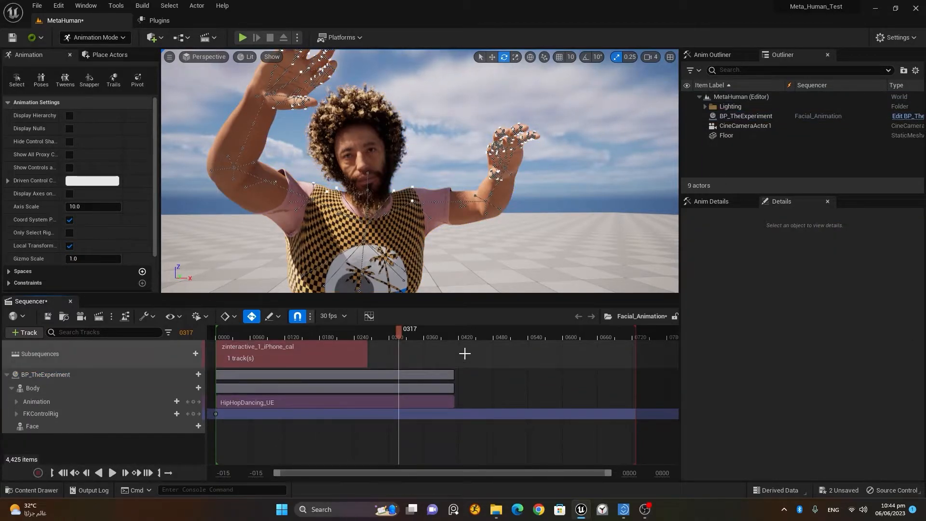
drag(361, 336, 219, 337)
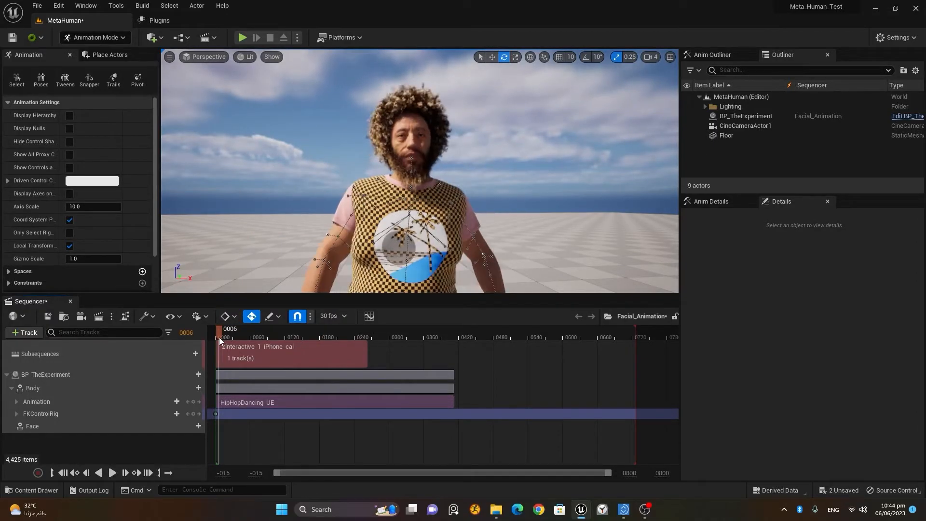
click(188, 414)
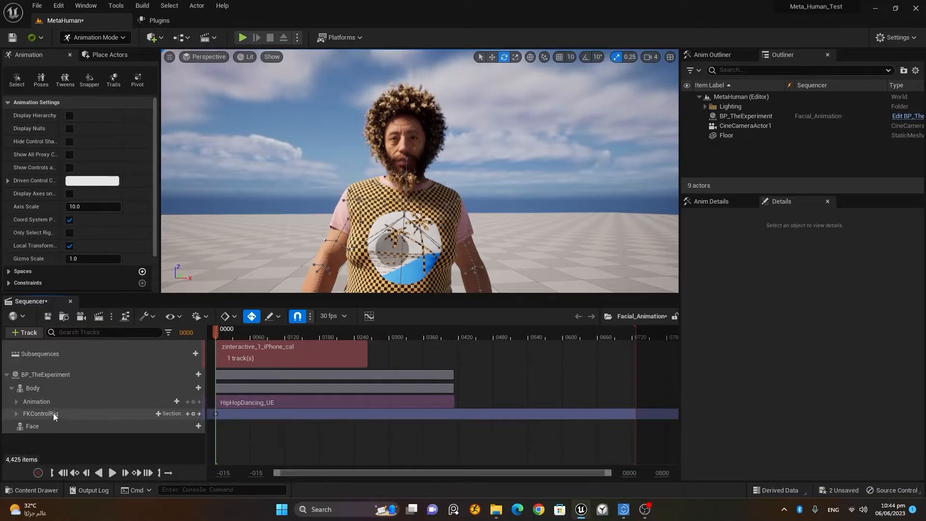
- Start baking an animation sequence from BP_TheExperiment's Face and choose Content/Animations/Facial_Animation as its destination folder
click(11, 388)
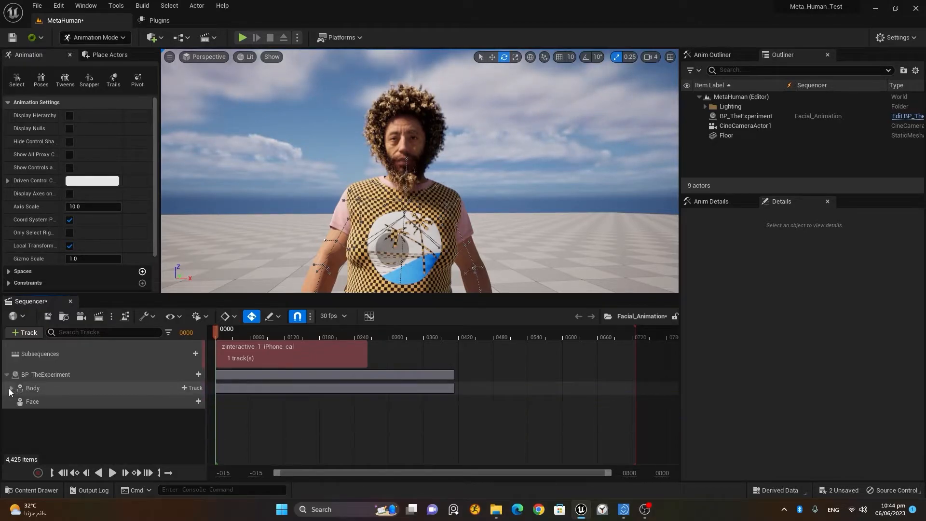
click(50, 403)
right_click(50, 403)
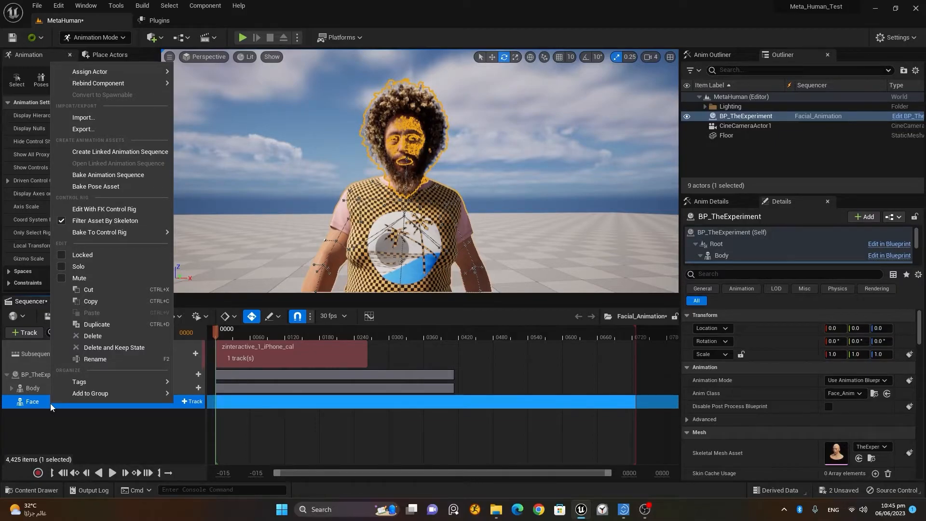
click(98, 175)
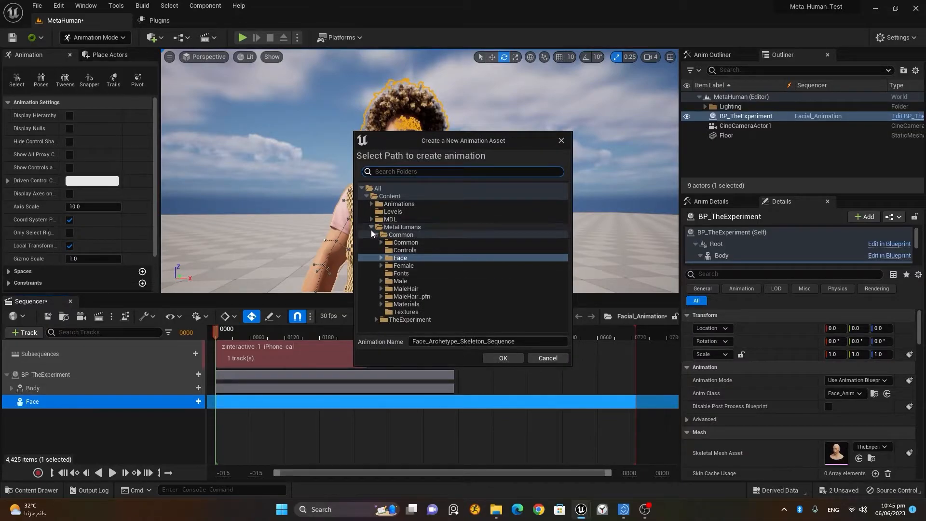
click(410, 203)
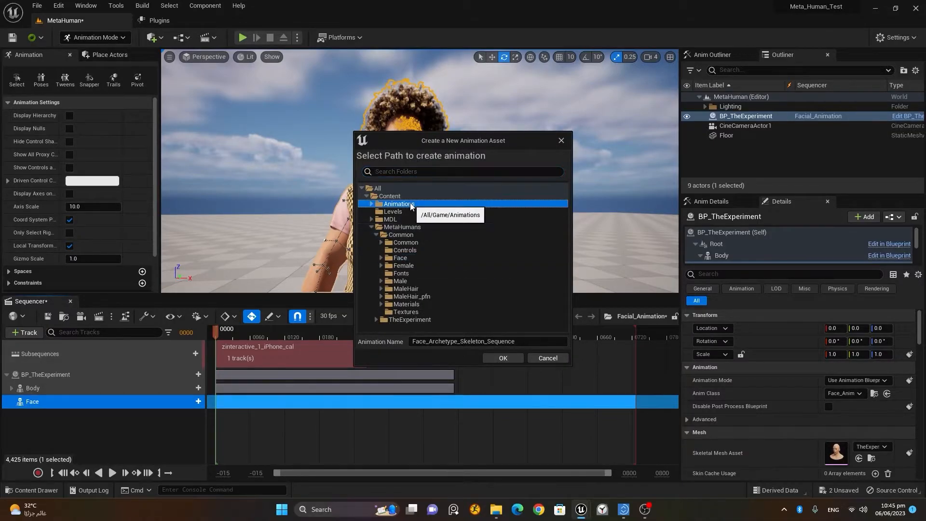
double_click(410, 203)
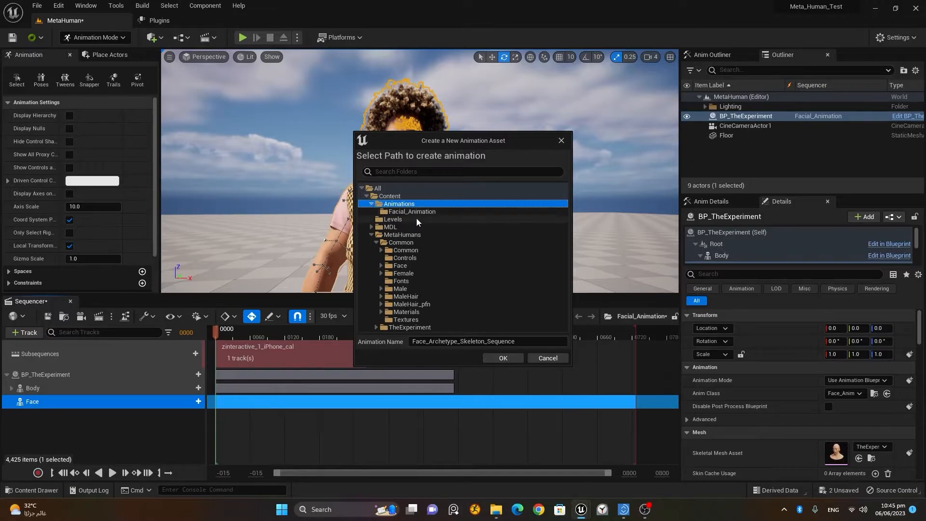
click(421, 213)
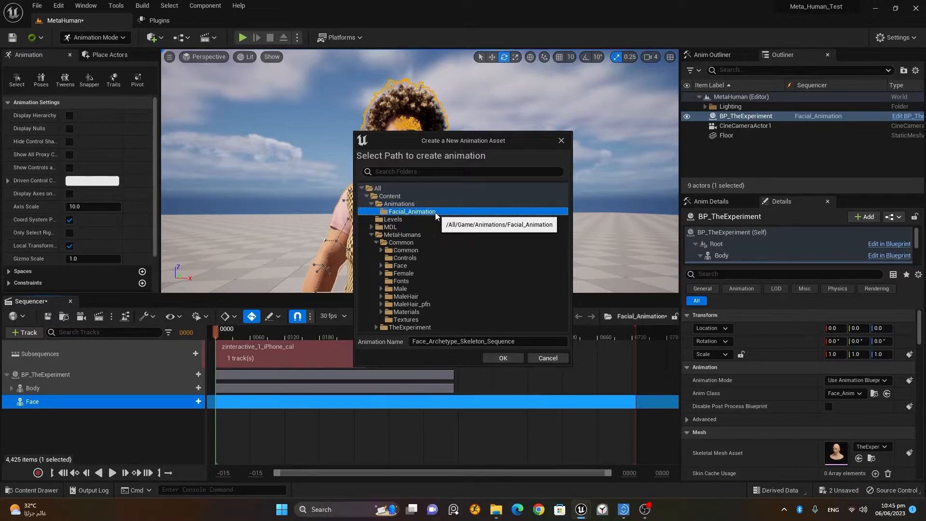
- Name the baked sequence Facial_Animation_1 and export it with the default options
triple_click(530, 341)
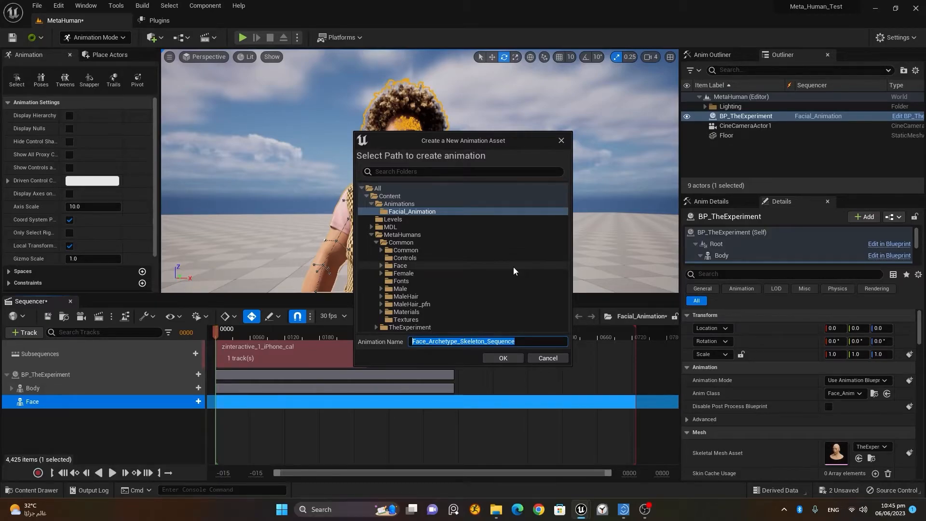
text(Facial_Animation)
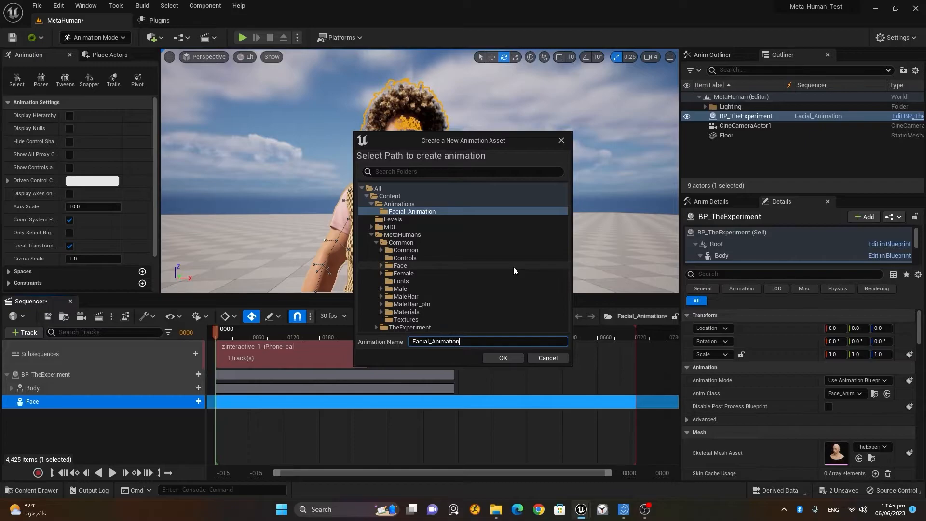
text(_1)
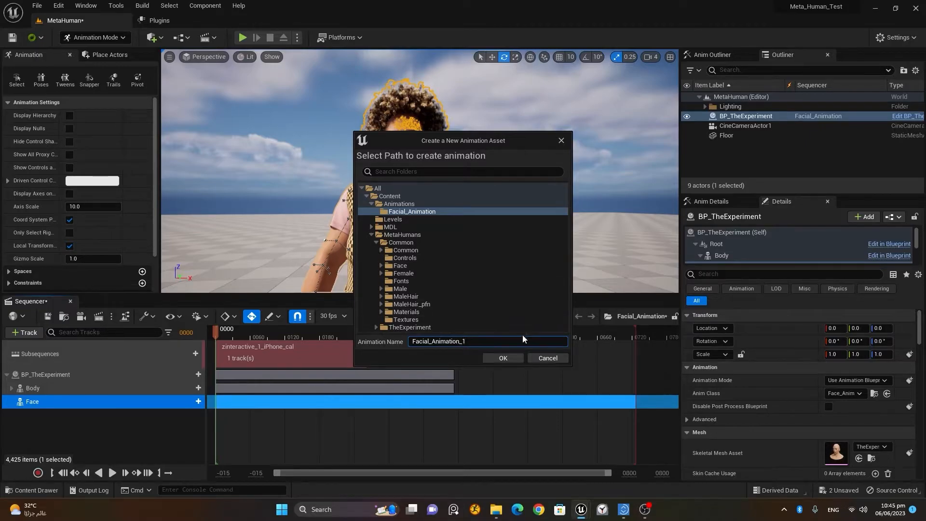
click(507, 360)
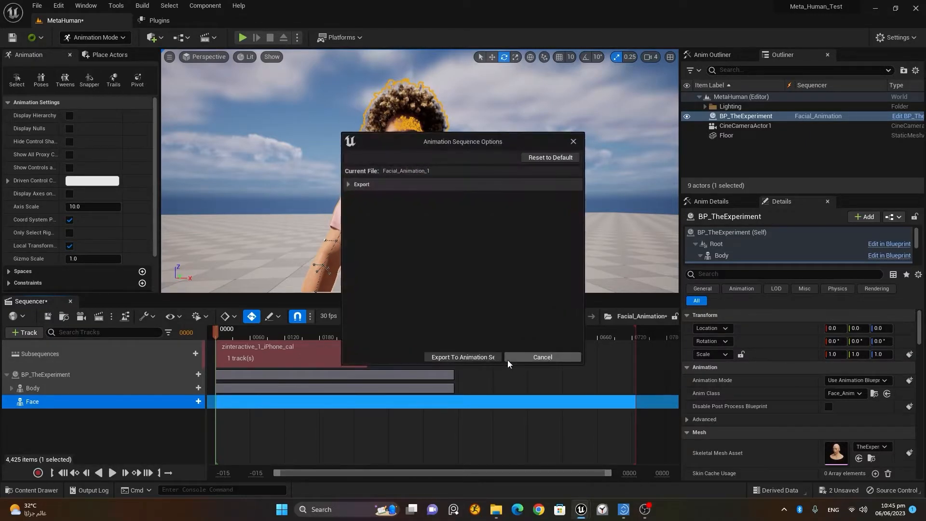
click(470, 357)
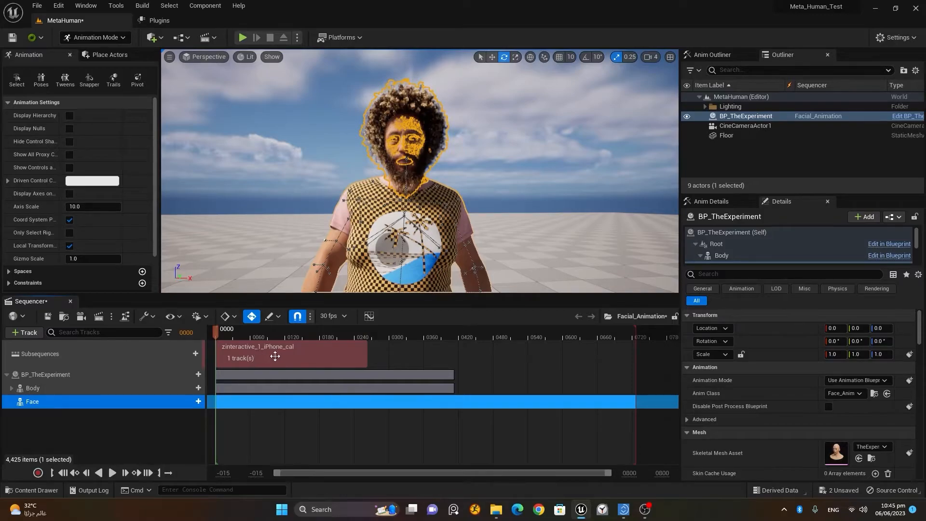
- Replace the zinteractive_1_iPhone_cal take in the sequence with zinteractive_2_iPhone_cal, starting at frame 0
click(302, 355)
key(Delete)
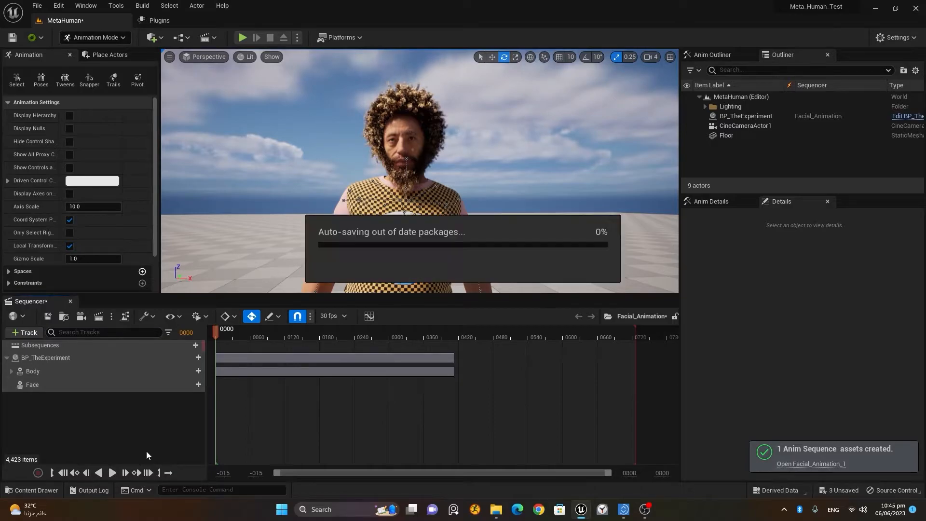
click(24, 490)
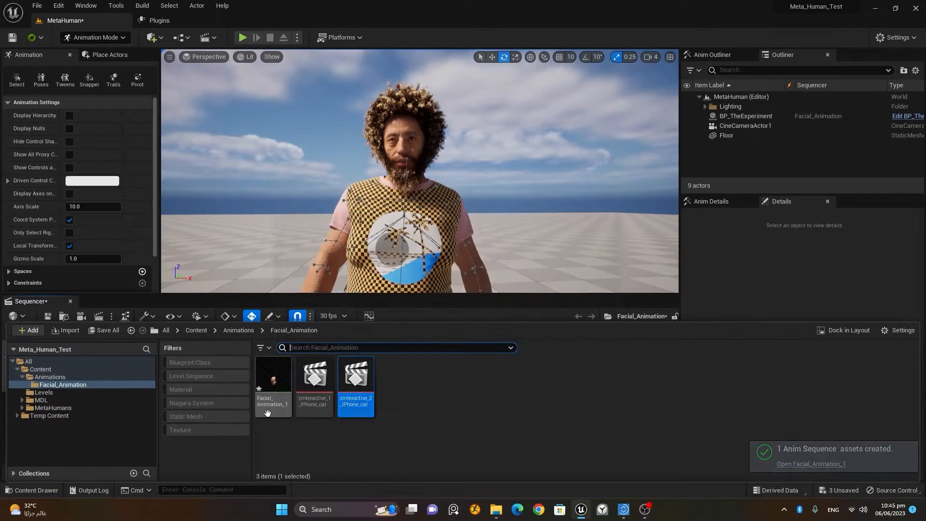
mouse_move(312, 401)
mouse_move(361, 399)
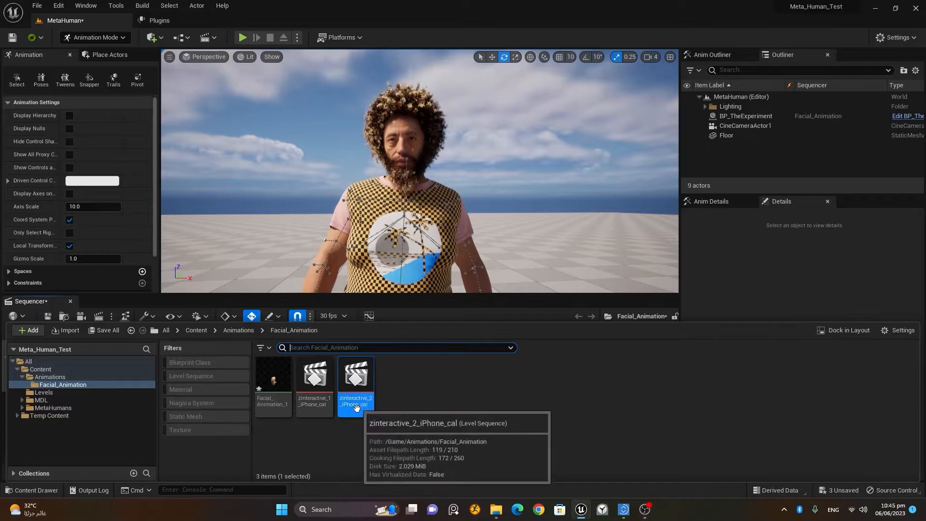
click(327, 231)
drag(260, 295, 253, 359)
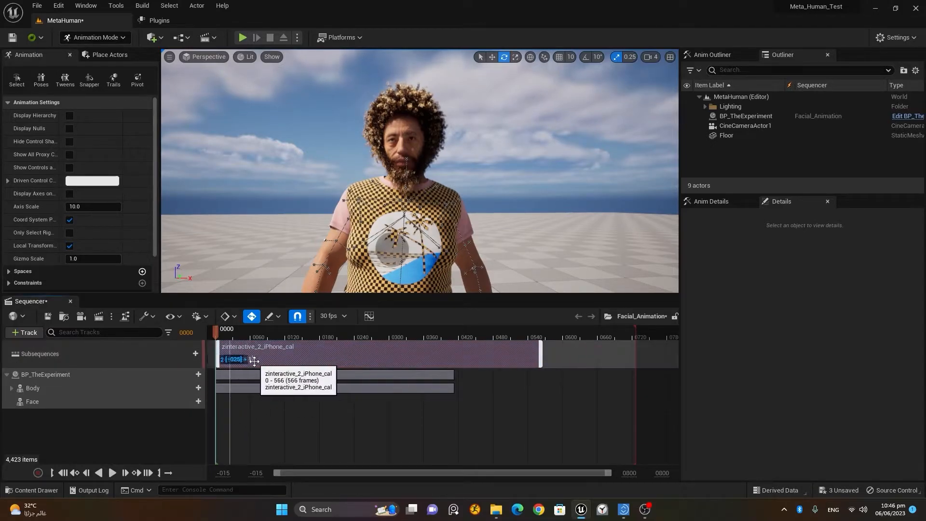
- Set BP_TheExperiment's ARKit Face Subj to zinteractive_2_iPhone, play the sequence to check the take, and return to frame 0
click(78, 378)
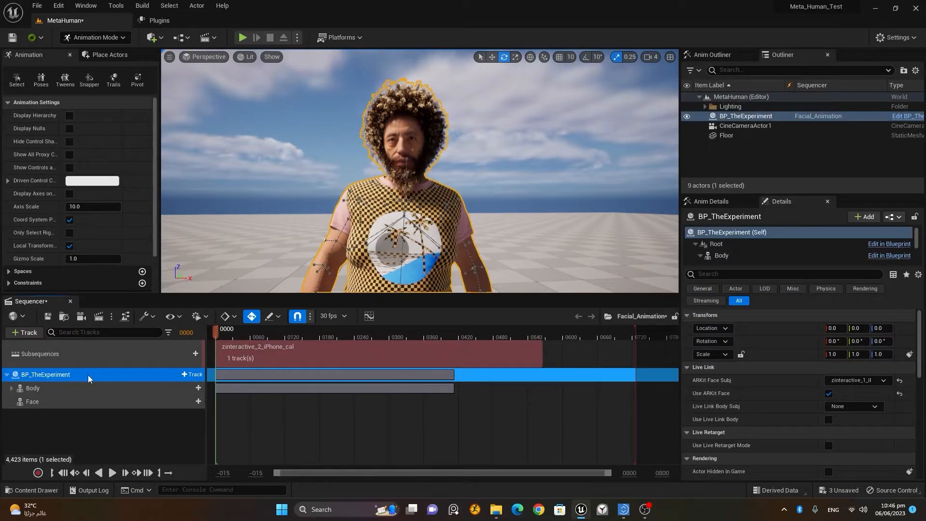
click(887, 381)
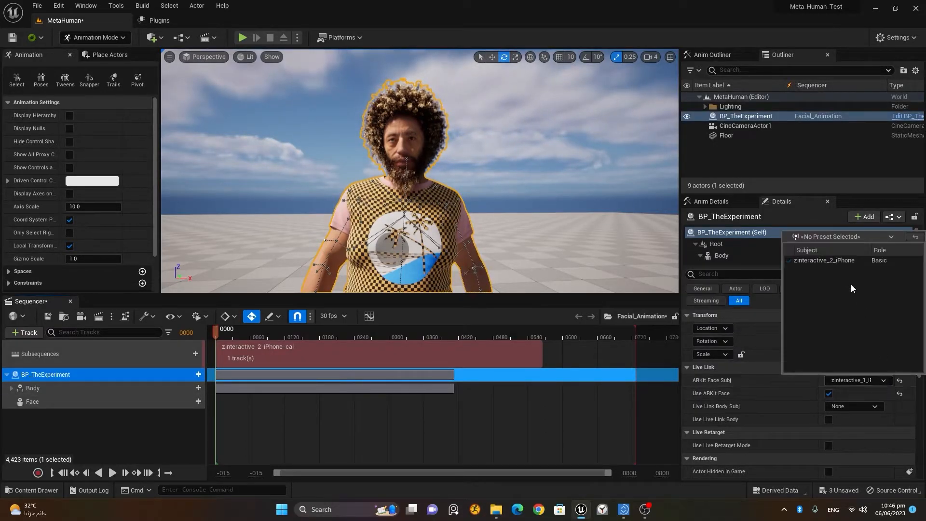
click(845, 261)
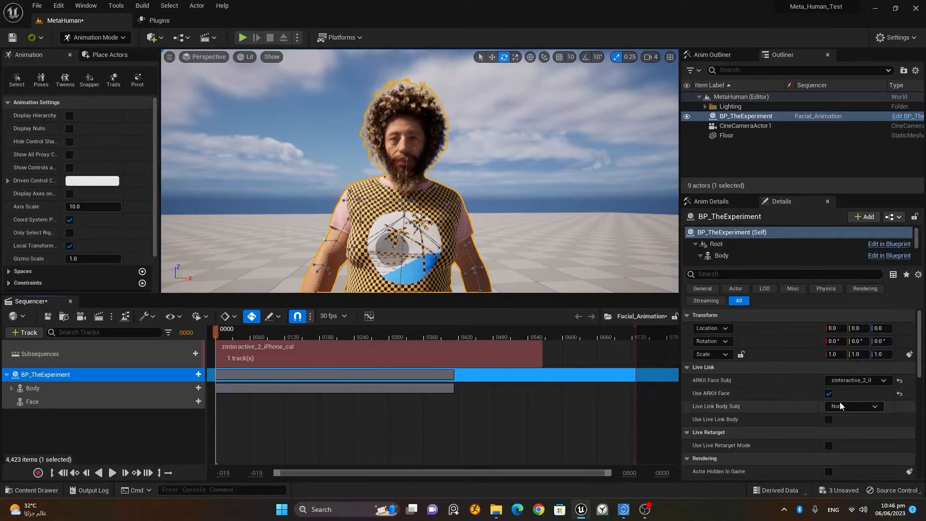
click(111, 474)
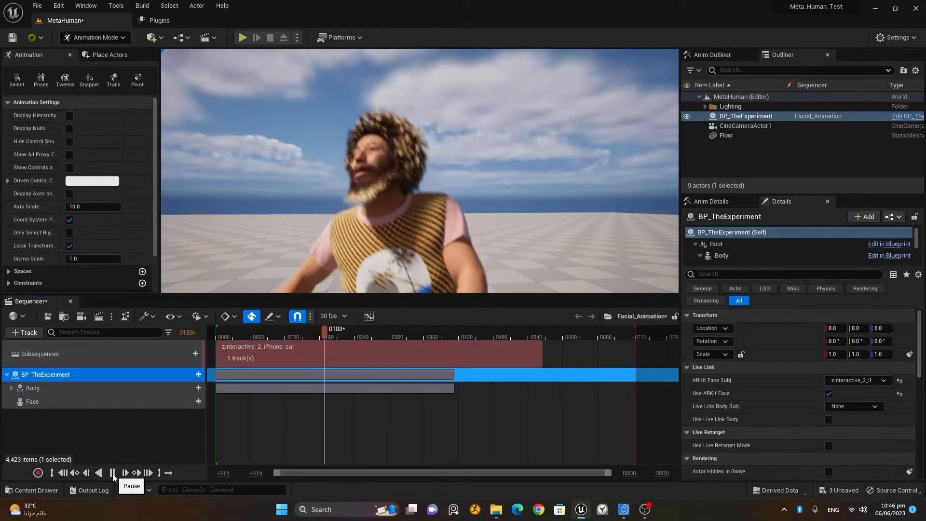
click(111, 474)
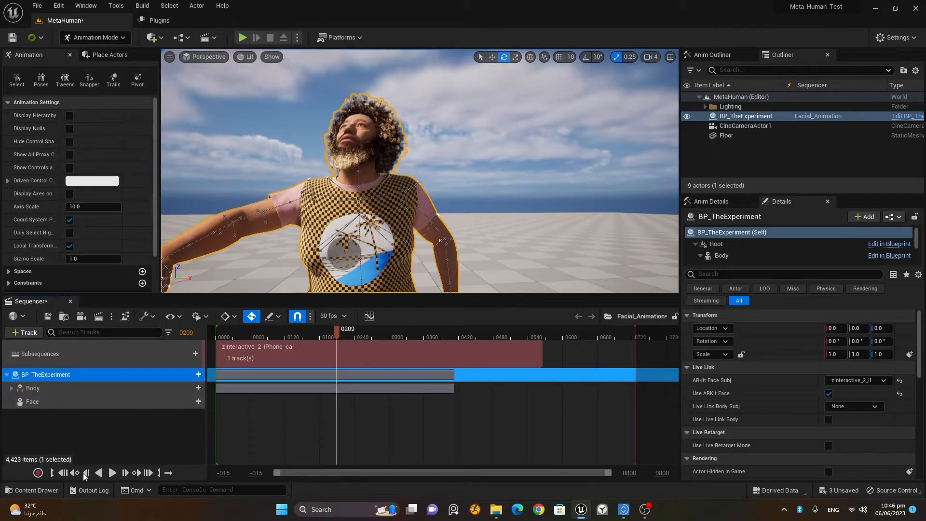
click(67, 473)
- Start baking the second take from Face as an animation sequence in the Content/Animations/Facial_Animation folder
click(89, 401)
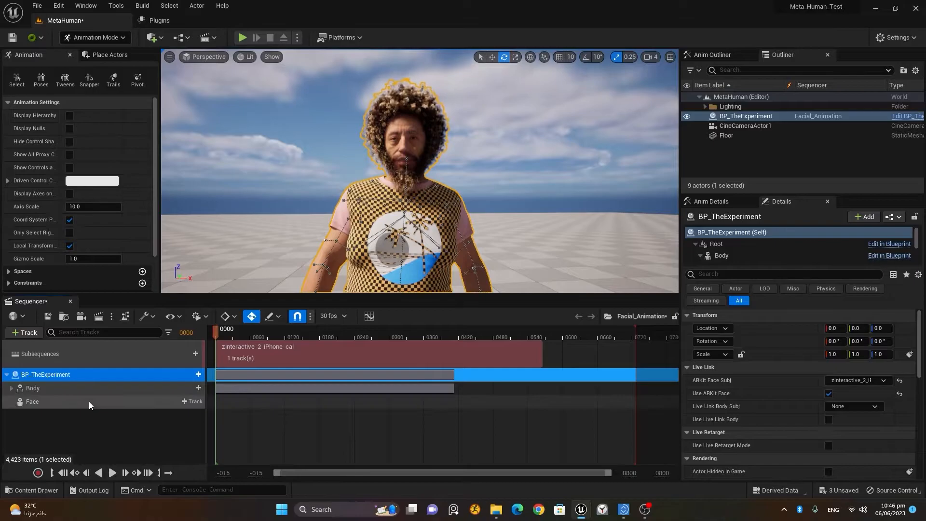
right_click(89, 401)
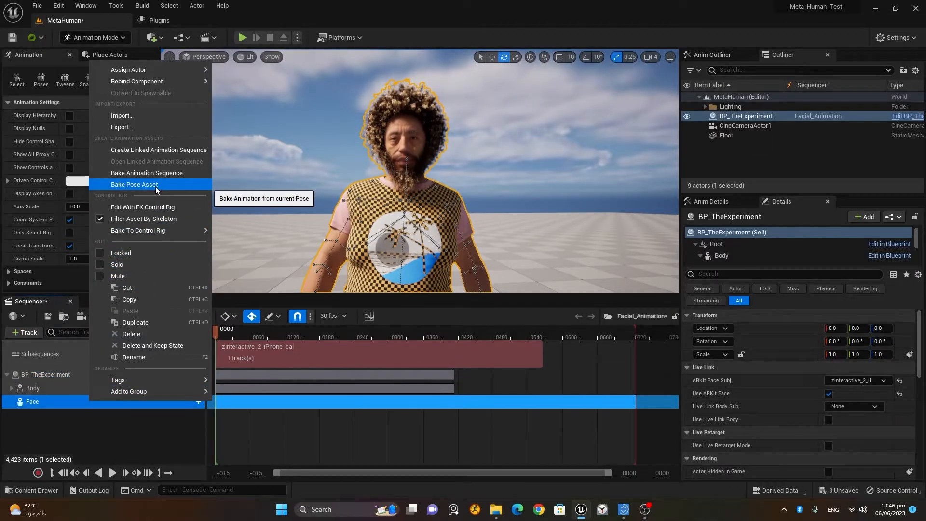
click(170, 174)
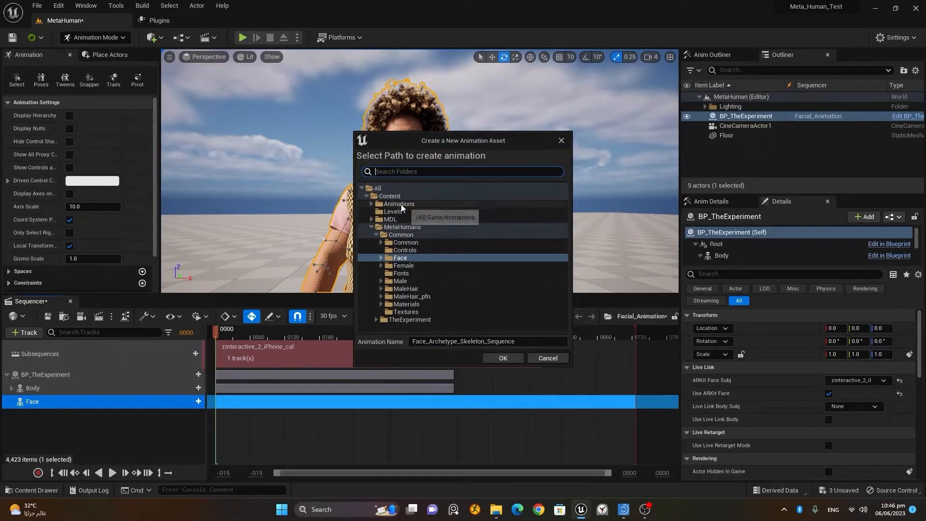
double_click(399, 204)
click(417, 211)
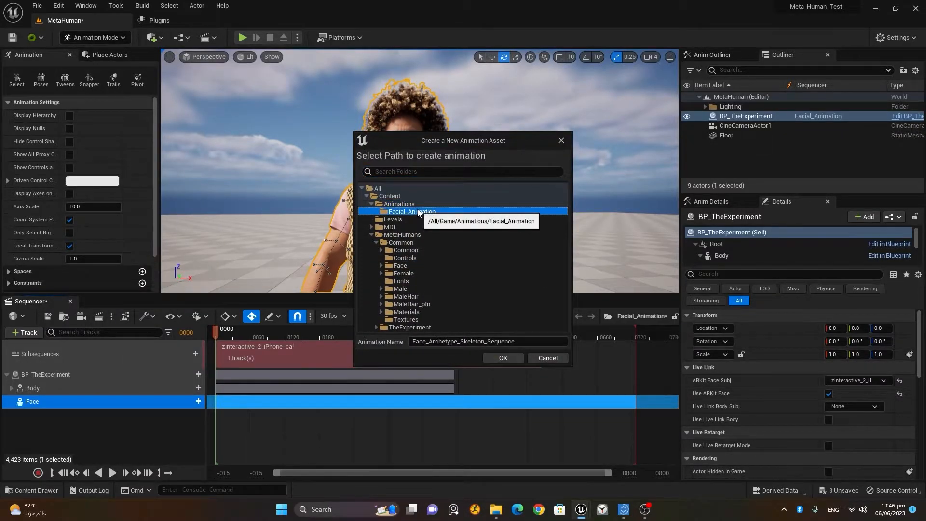
- Name the second baked sequence Facial_Animation_2 and export it with the default options
click(533, 343)
key(ctrl+a)
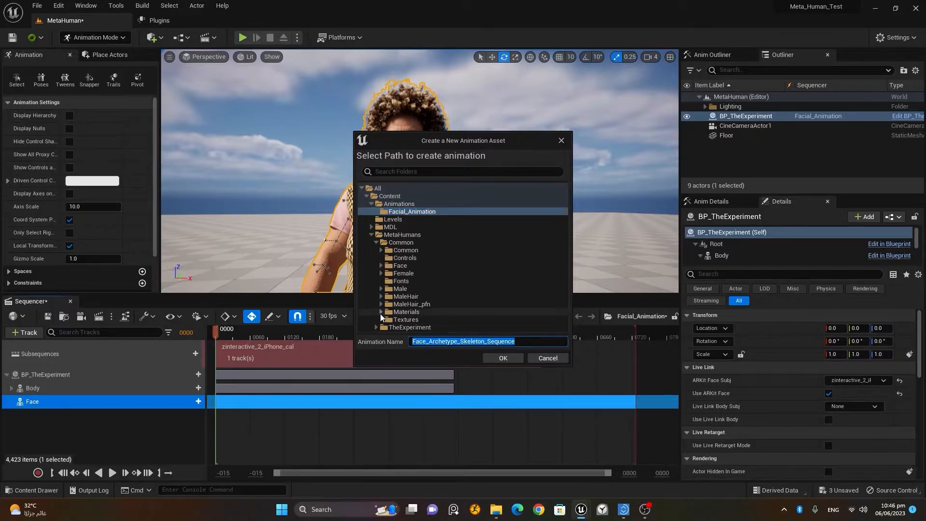
text(FACI)
key(BackSpace)
key(BackSpace)
key(BackSpace)
text(acial)
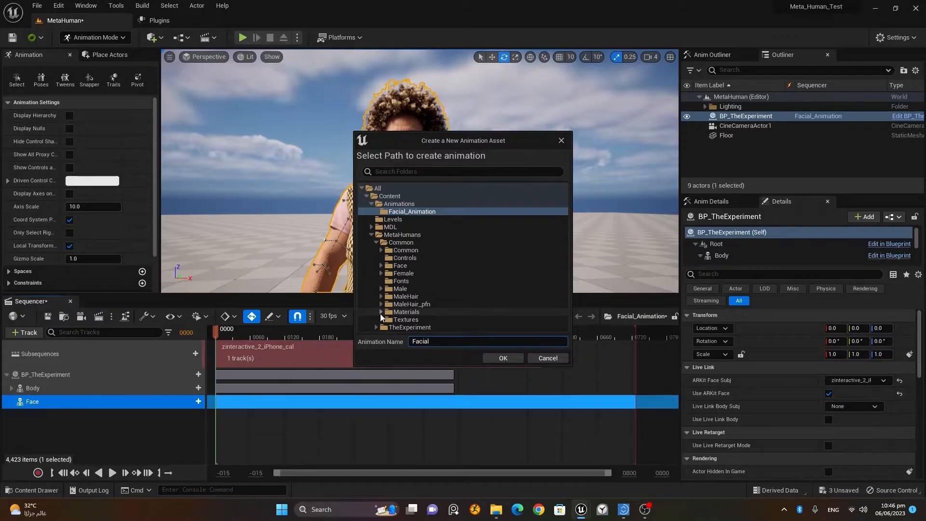
text(_Animation_2)
click(502, 357)
click(462, 357)
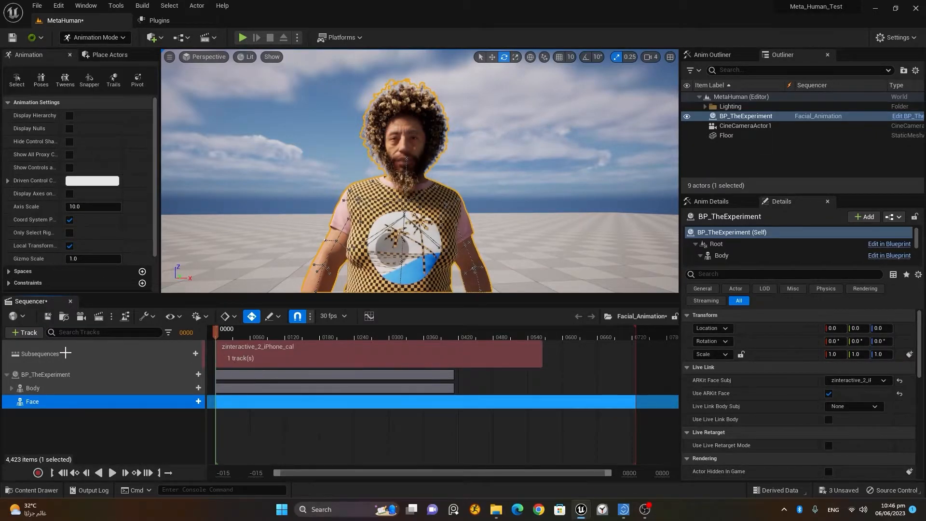
- Delete the zinteractive_2_iPhone_cal take and the empty Subsequences track from the sequence
click(334, 356)
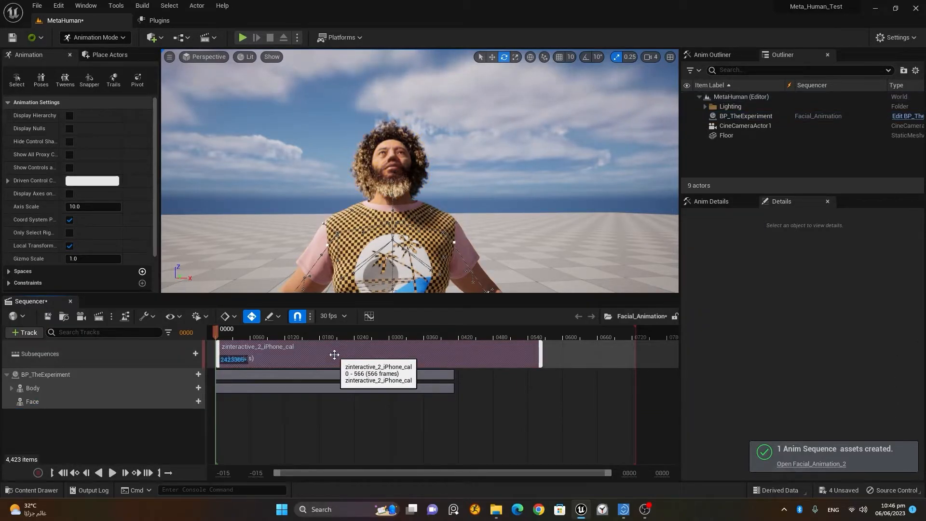
key(Delete)
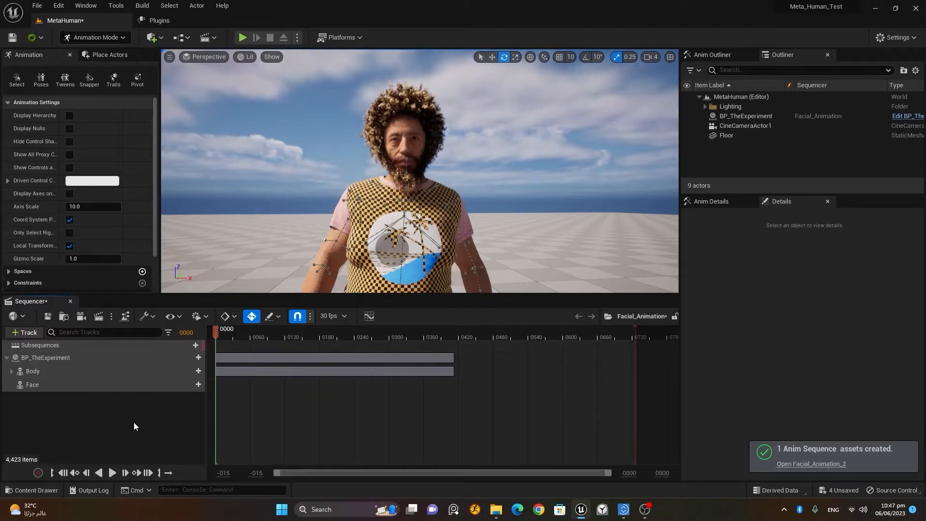
click(54, 345)
key(Delete)
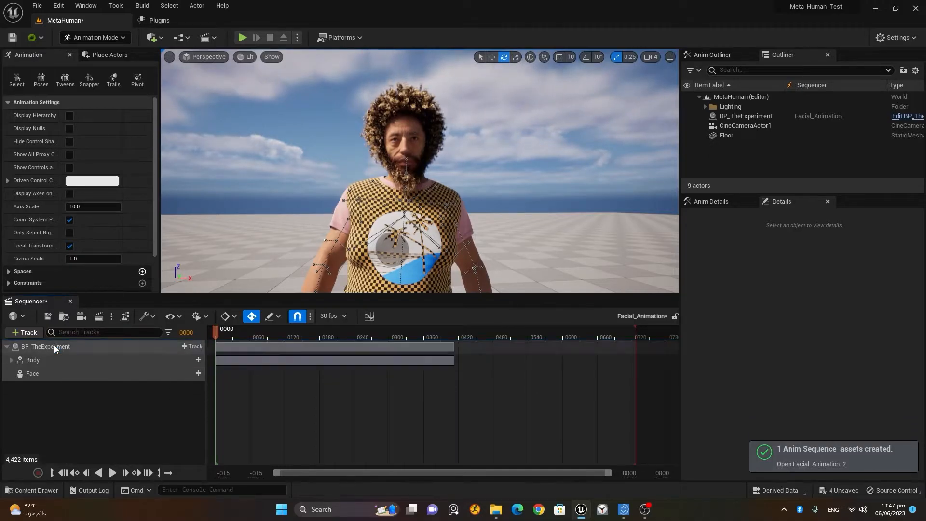
- Check the baked Facial_Animation_1 and Facial_Animation_2 assets in the Facial_Animation folder
click(47, 490)
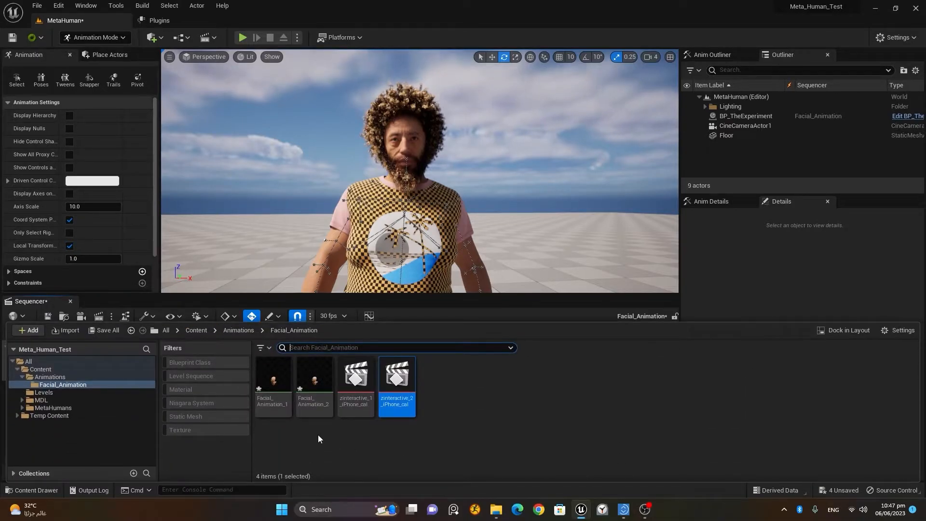
click(273, 383)
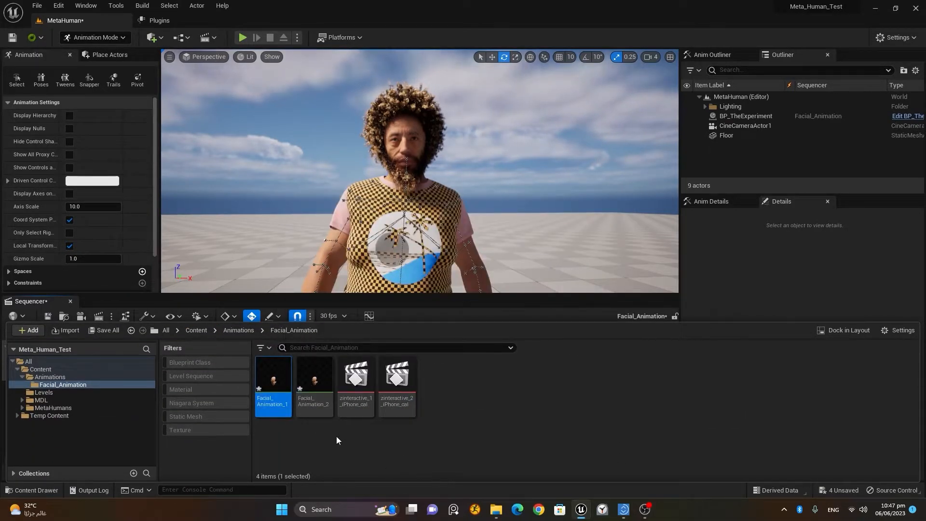
click(314, 388)
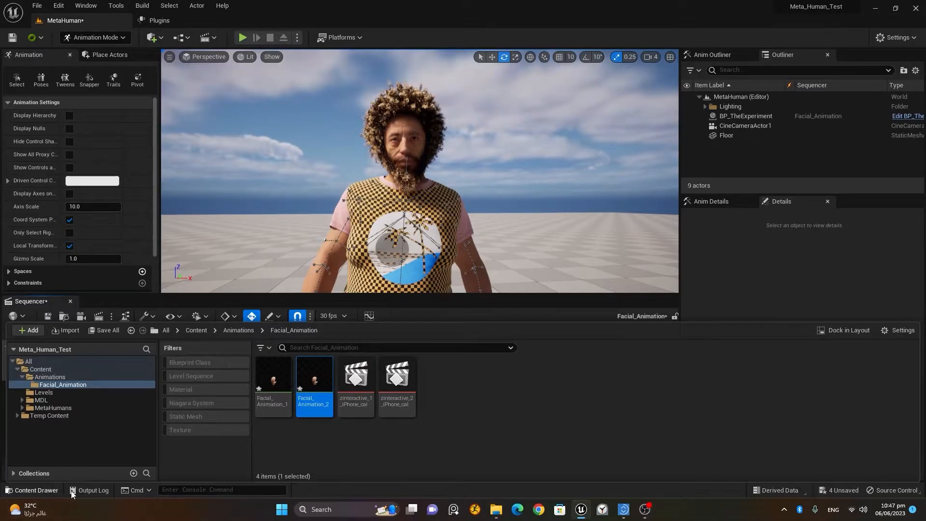
click(52, 491)
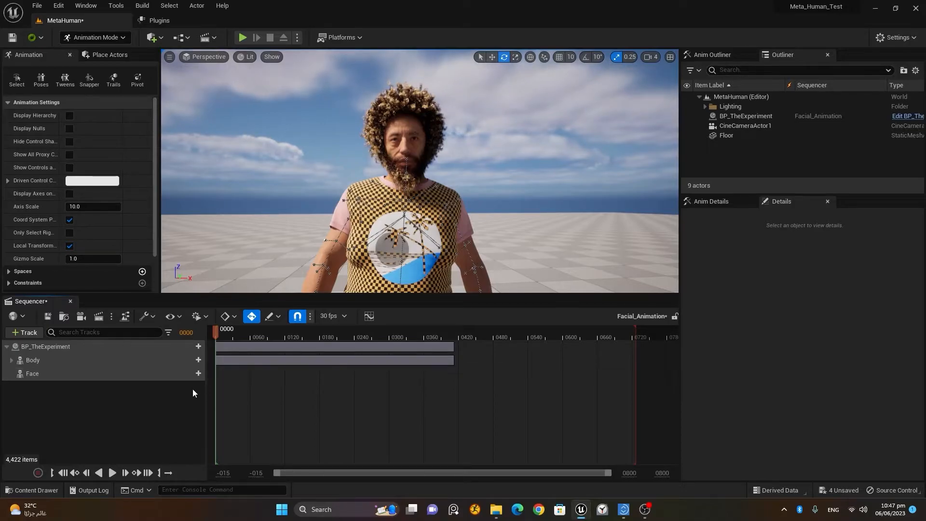
- Add the Facial_Animation_1 animation sequence to the Face track and play the sequence to preview it with the body dance
click(192, 373)
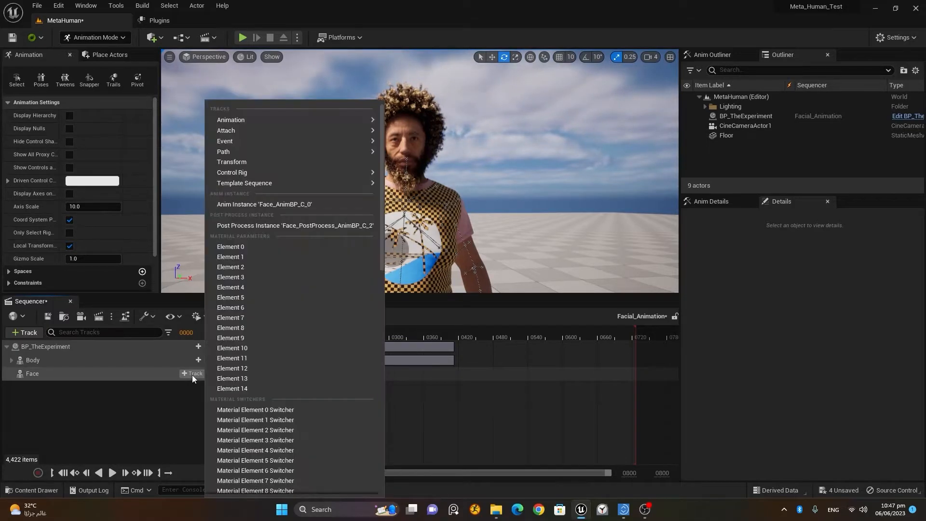
mouse_move(262, 120)
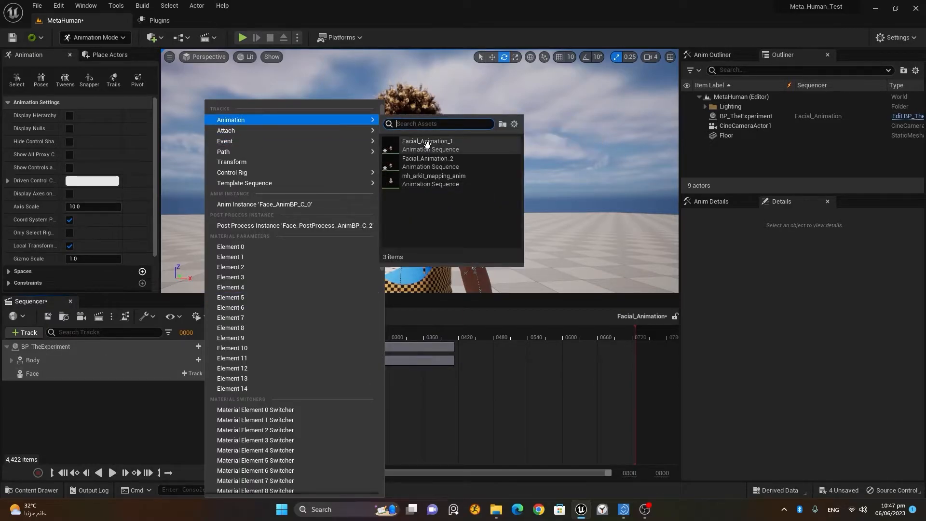
click(455, 148)
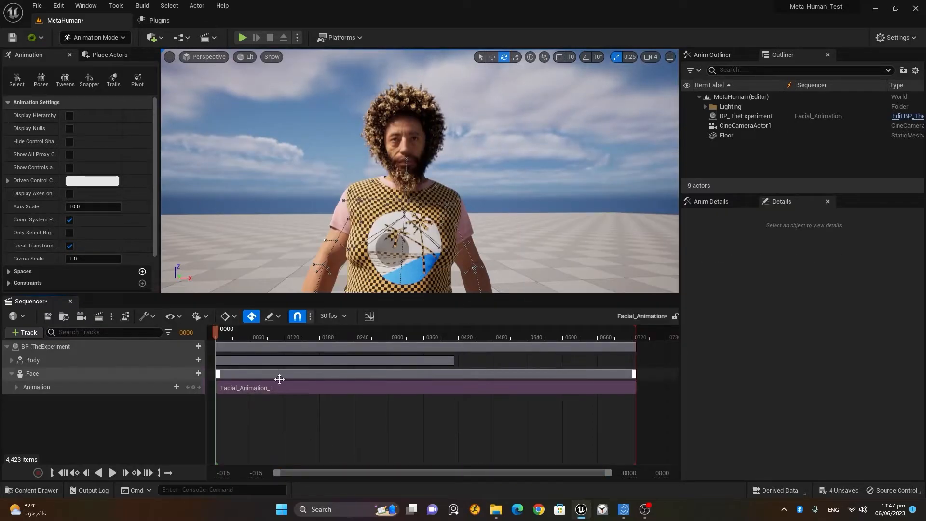
drag(224, 334, 261, 338)
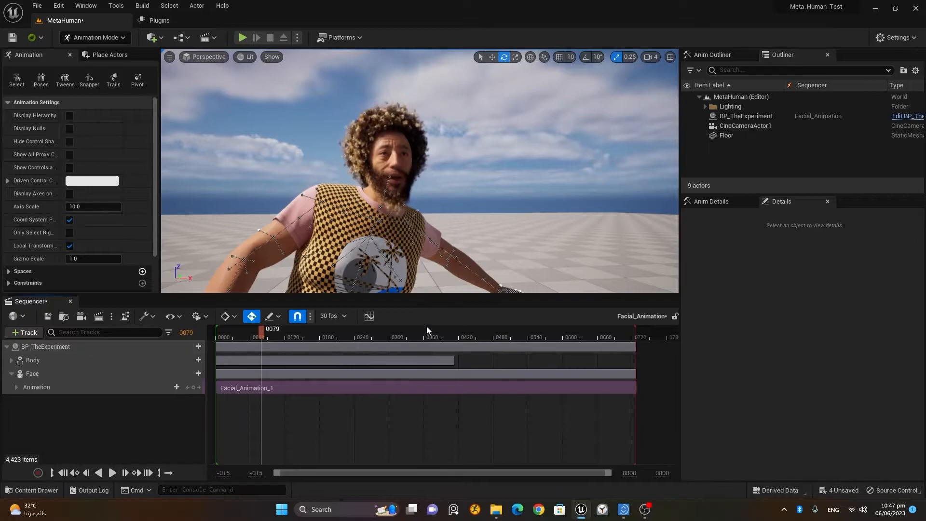
click(112, 473)
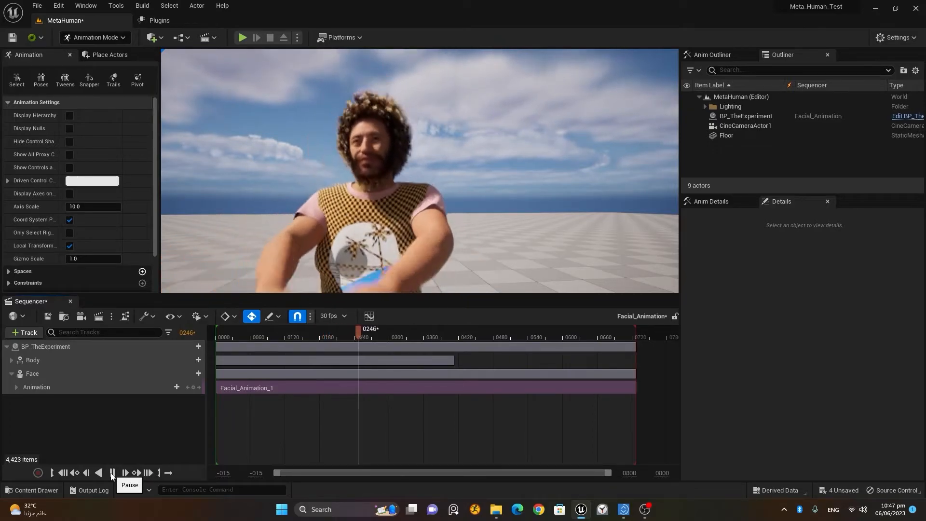
click(112, 473)
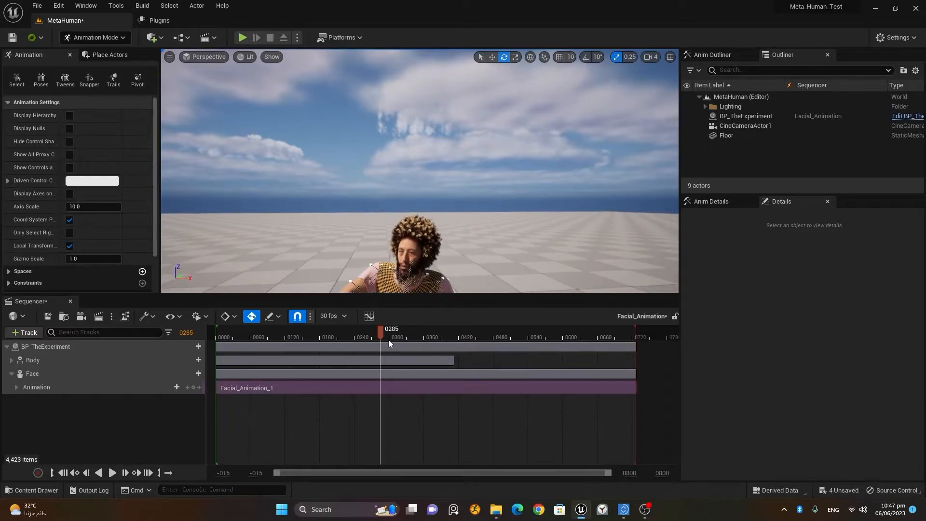
- Trim the Facial_Animation_1 section on the Face track so it ends at frame 245
drag(380, 332, 357, 342)
click(357, 343)
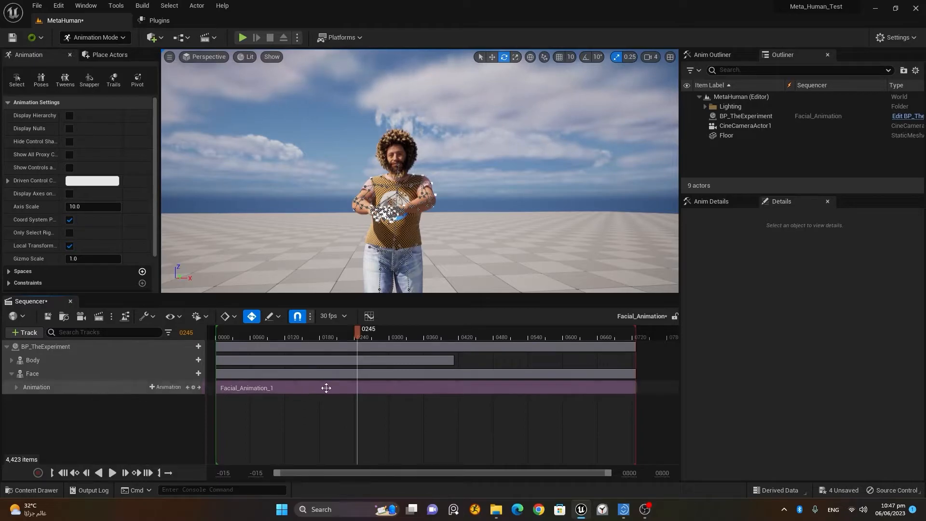
right_click(370, 388)
mouse_move(409, 183)
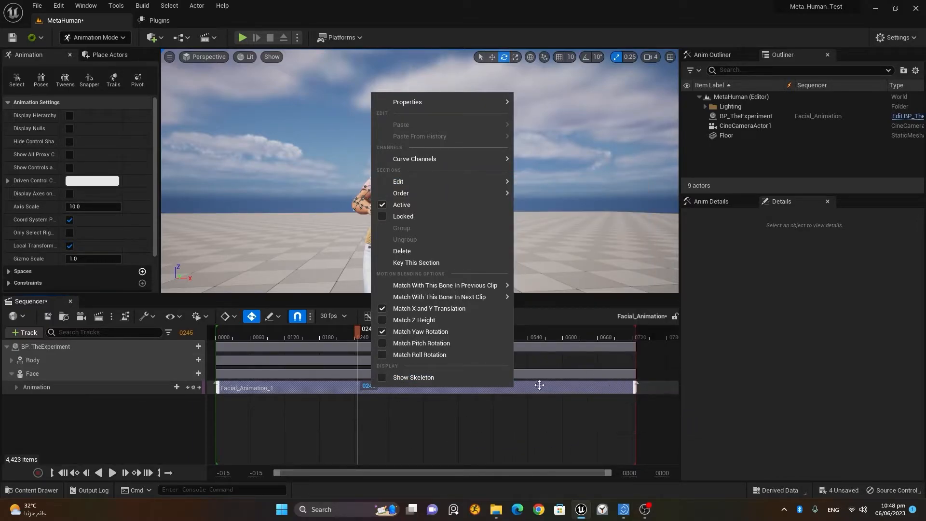
mouse_move(448, 182)
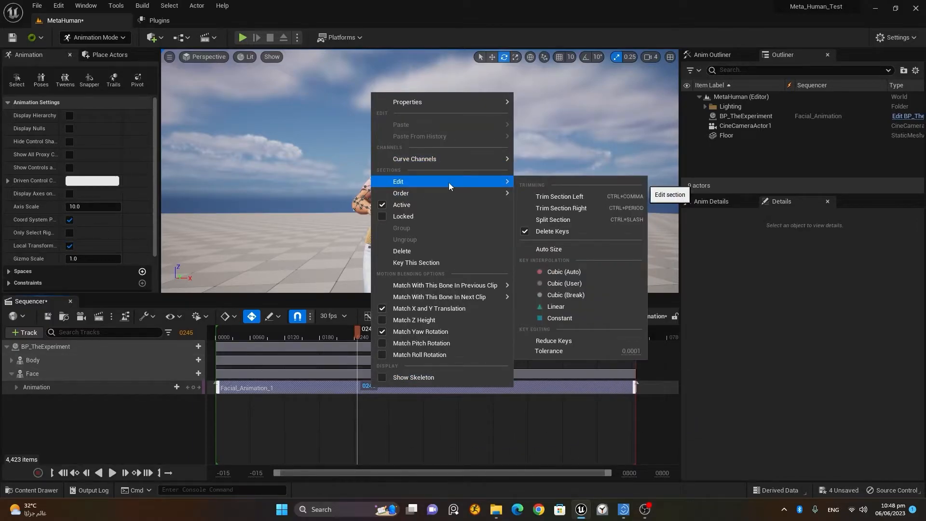
click(583, 209)
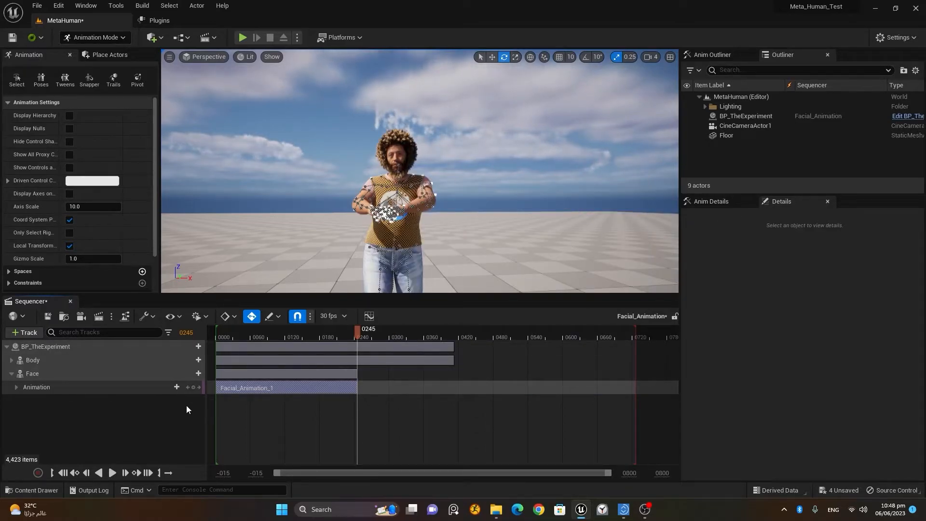
- Add Facial_Animation_2 to the Face's Animation track right after Facial_Animation_1, at frame 245, and play the sequence
click(166, 386)
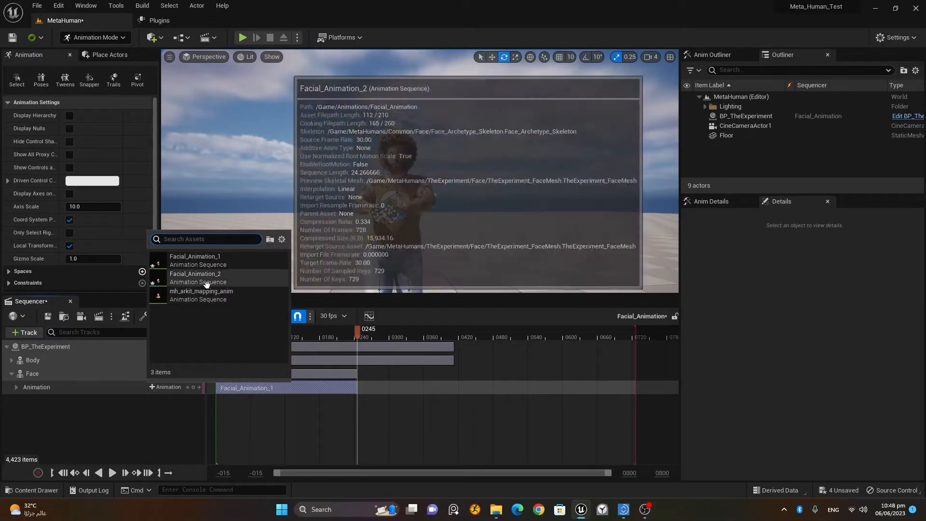
click(207, 279)
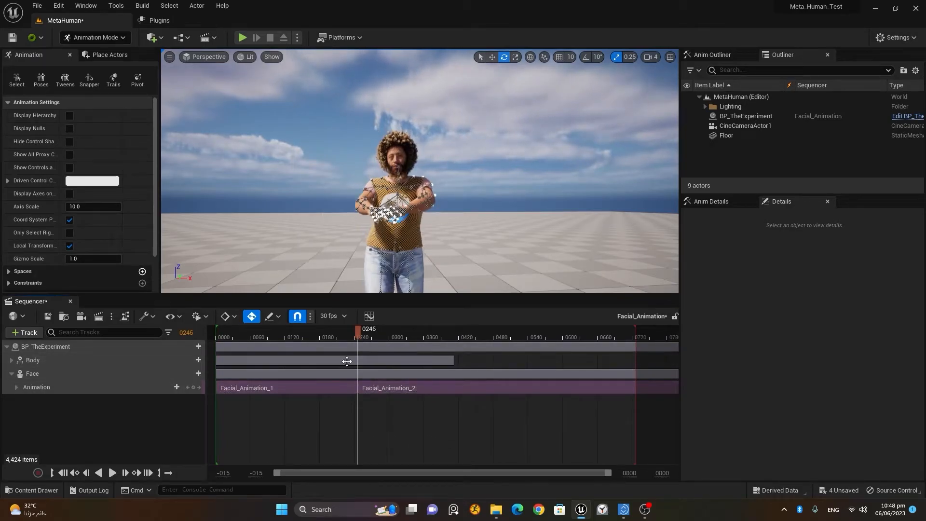
click(112, 472)
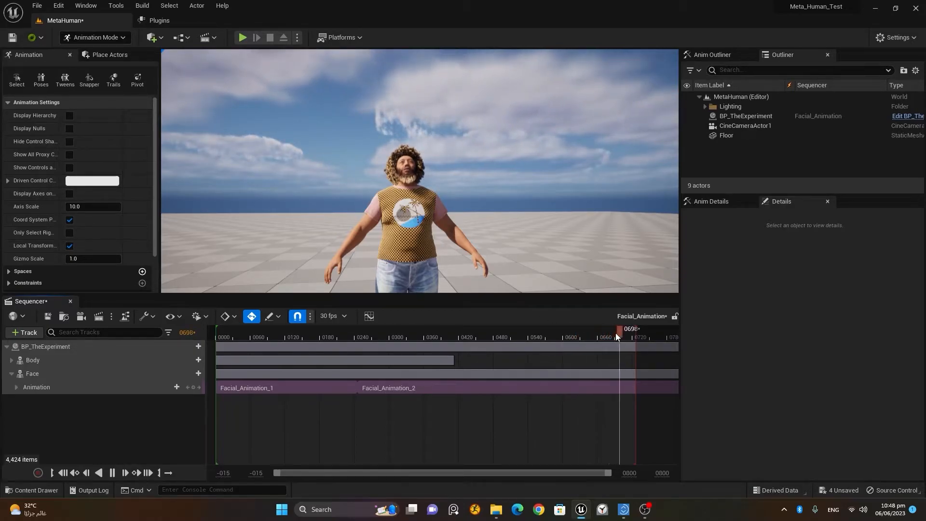
- Trim the Facial_Animation_2 section on the Face track so it ends at frame 721
click(598, 338)
drag(629, 337, 633, 337)
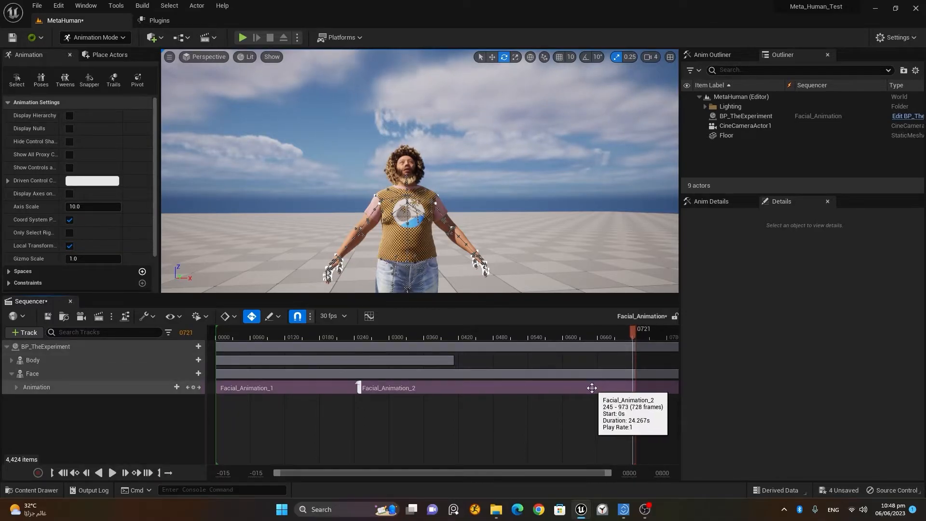
right_click(592, 388)
mouse_move(628, 182)
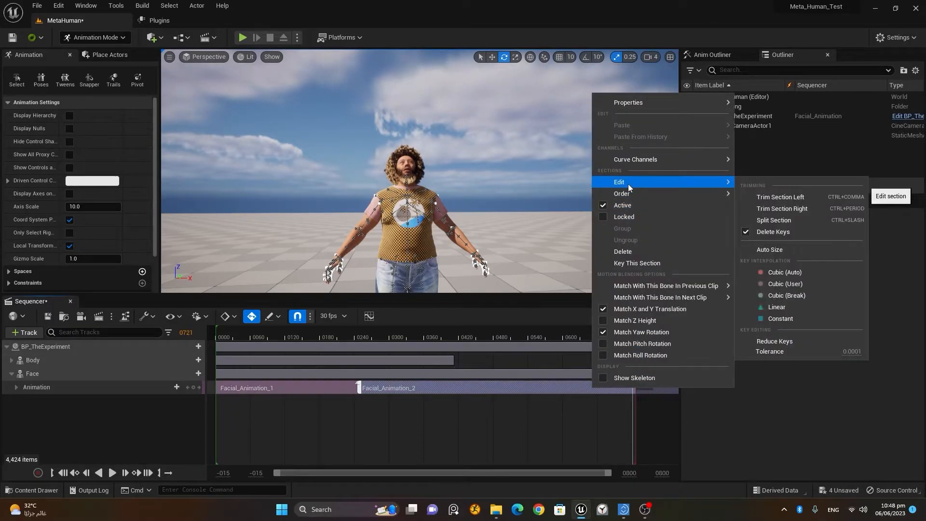
click(806, 212)
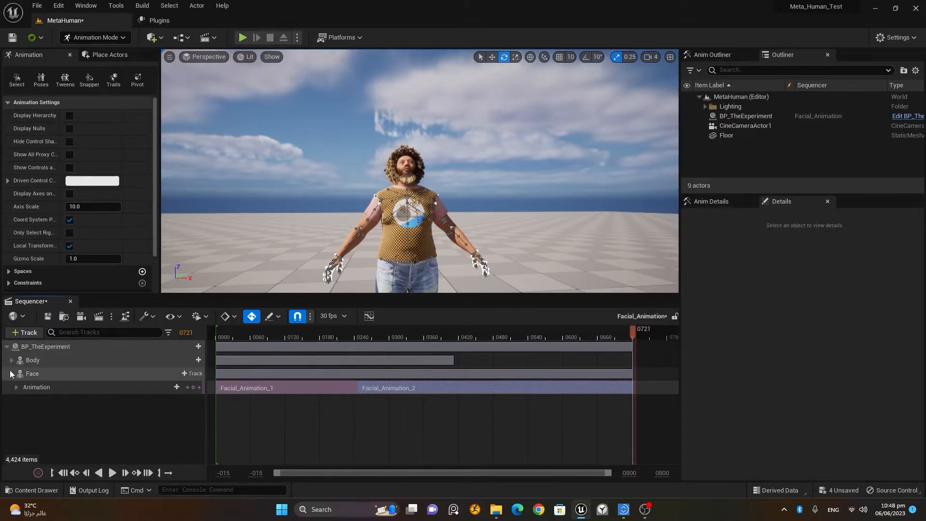
- Expand the Body track and extend the HipHopDancing_UE section so it loops until the facial animation ends, at about frame 721
double_click(177, 359)
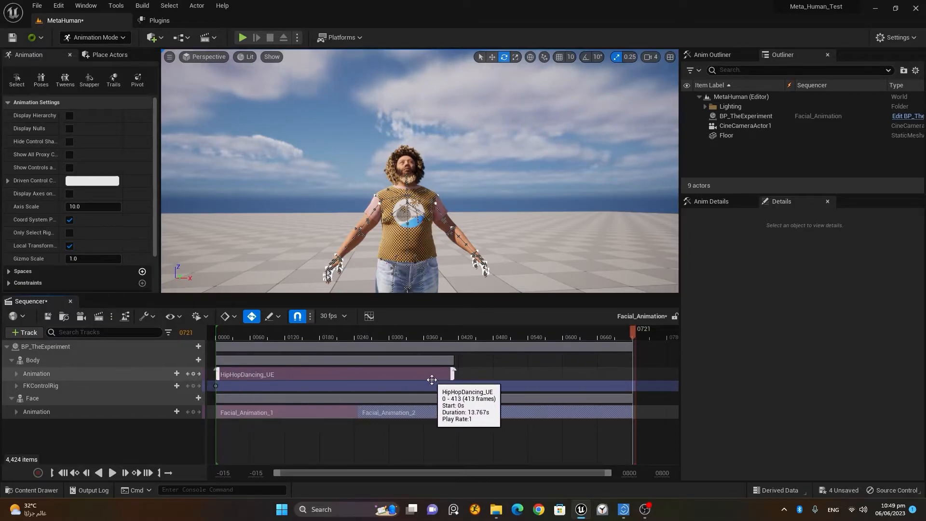
drag(454, 374, 515, 376)
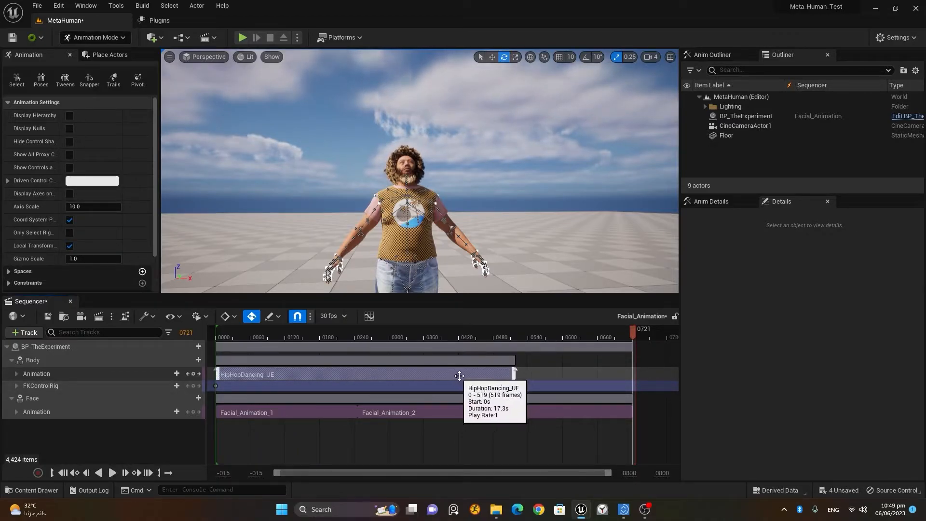
drag(515, 374, 595, 379)
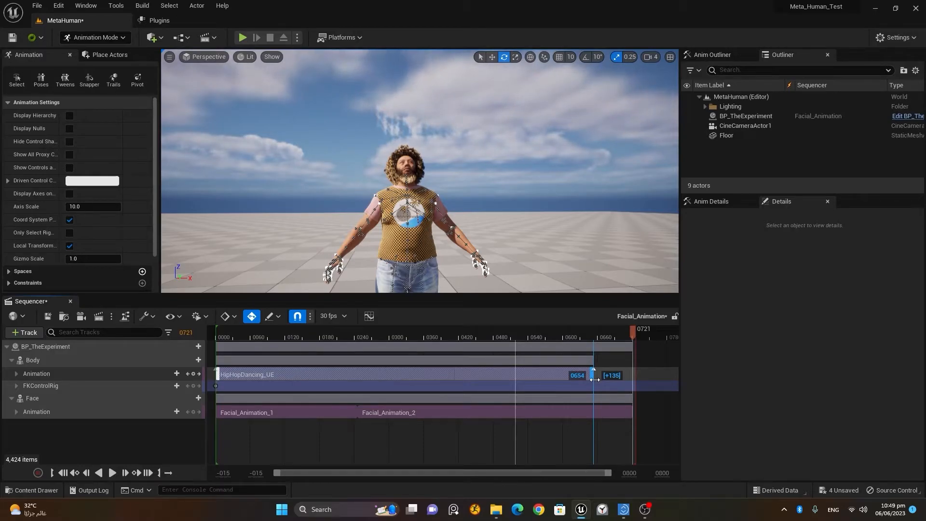
drag(601, 379, 625, 378)
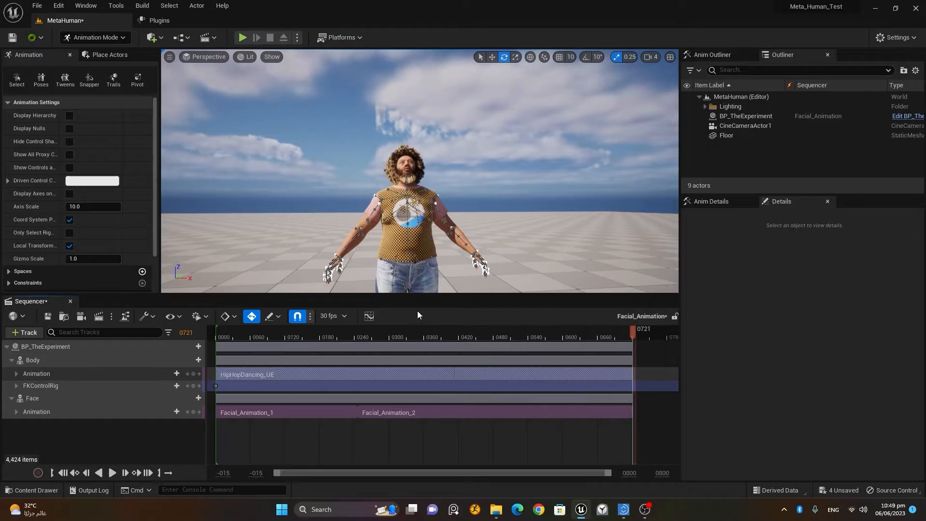
- Check the dance's loop point around frames 395 to 421 and play the combined body and facial animation from the start
click(459, 337)
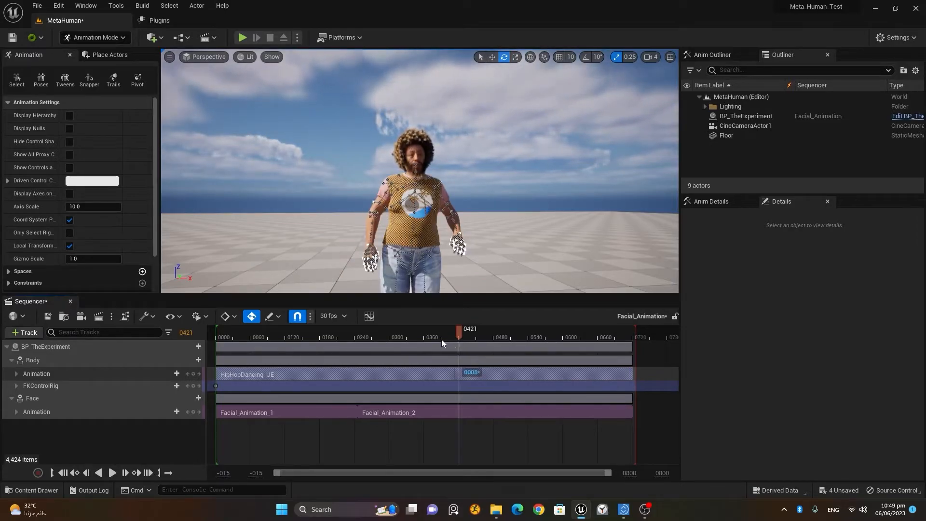
click(444, 334)
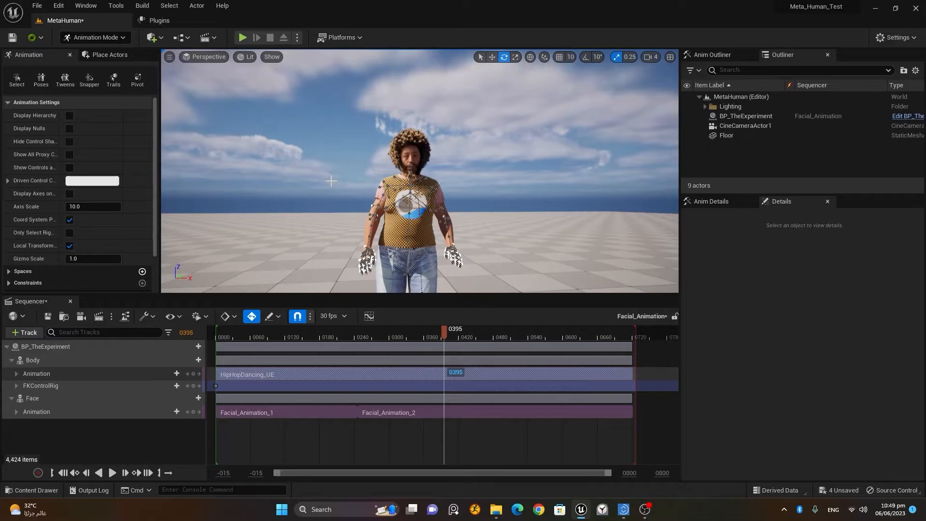
click(85, 473)
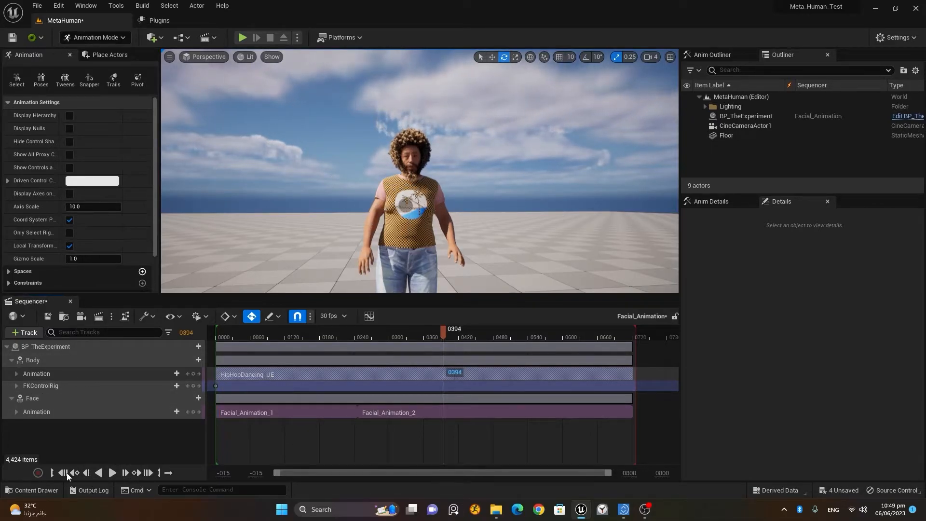
click(66, 474)
click(112, 473)
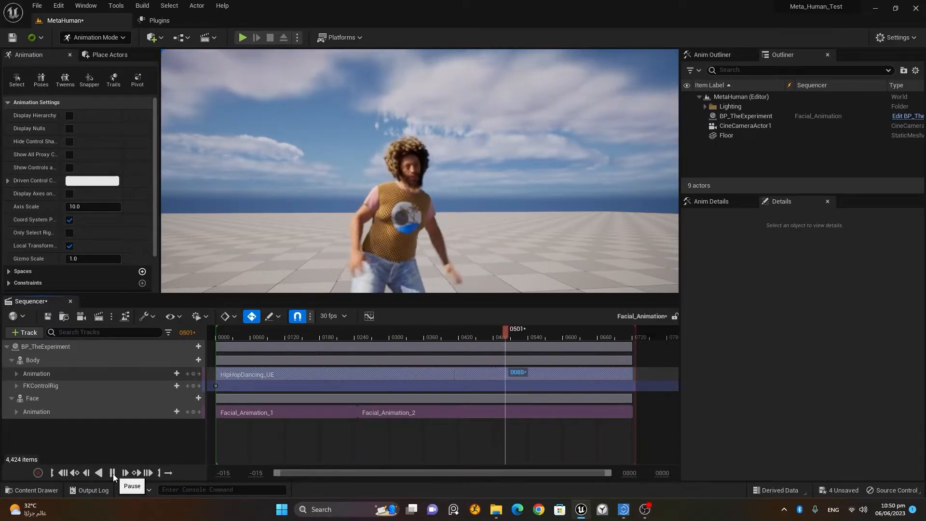
click(113, 473)
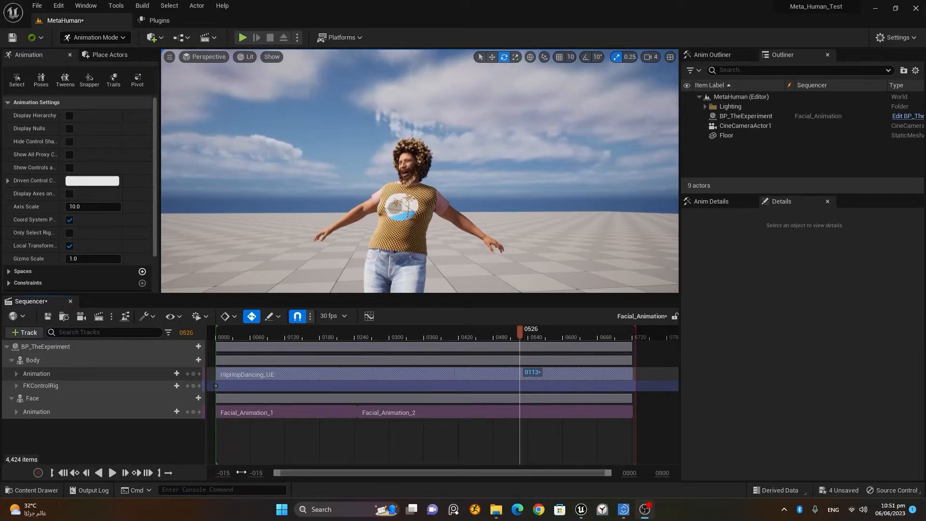
- Open the TheExperiment_FaceMesh skeletal mesh from the Content/MetaHumans/TheExperiment/Face folder
click(32, 490)
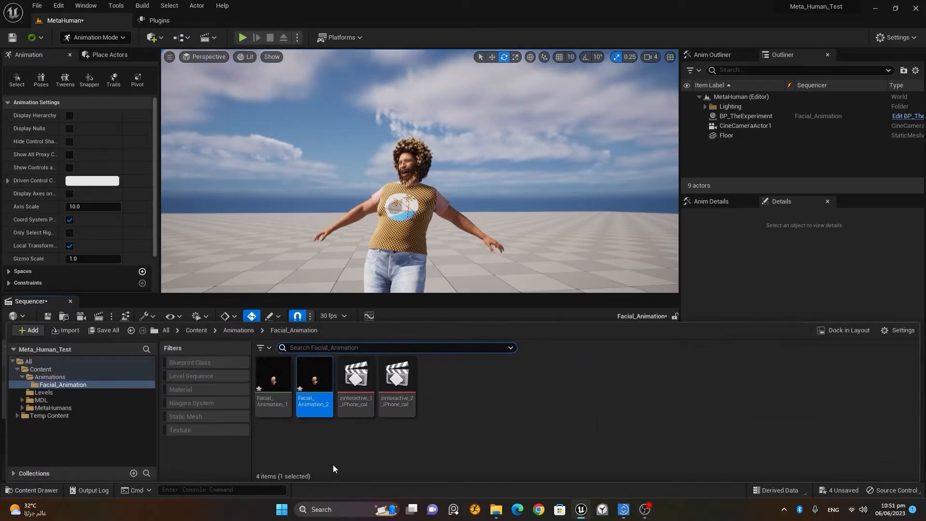
click(73, 408)
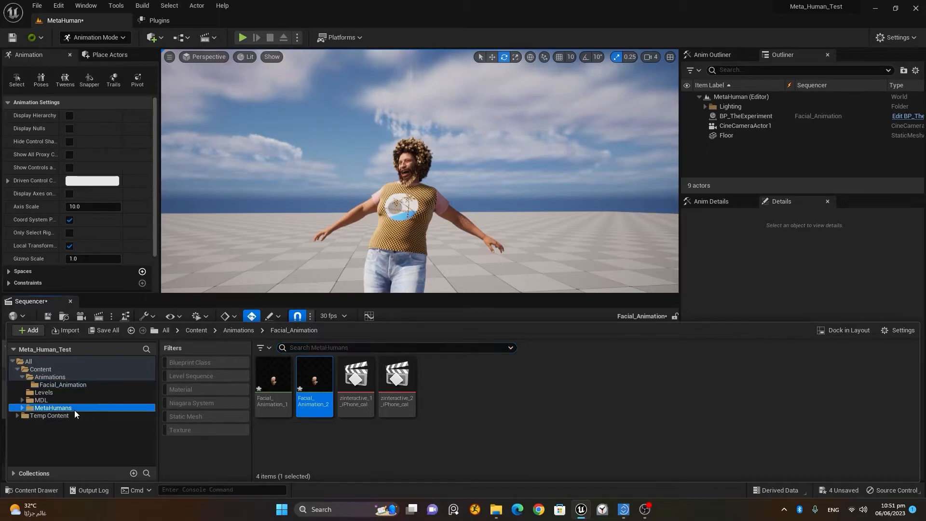
click(323, 373)
double_click(323, 374)
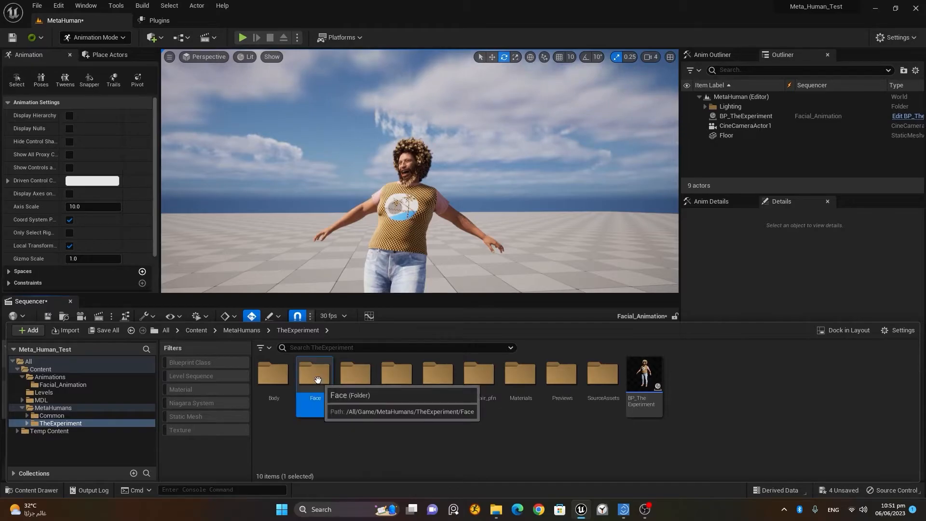
double_click(315, 373)
scroll(672, 440, down, 1)
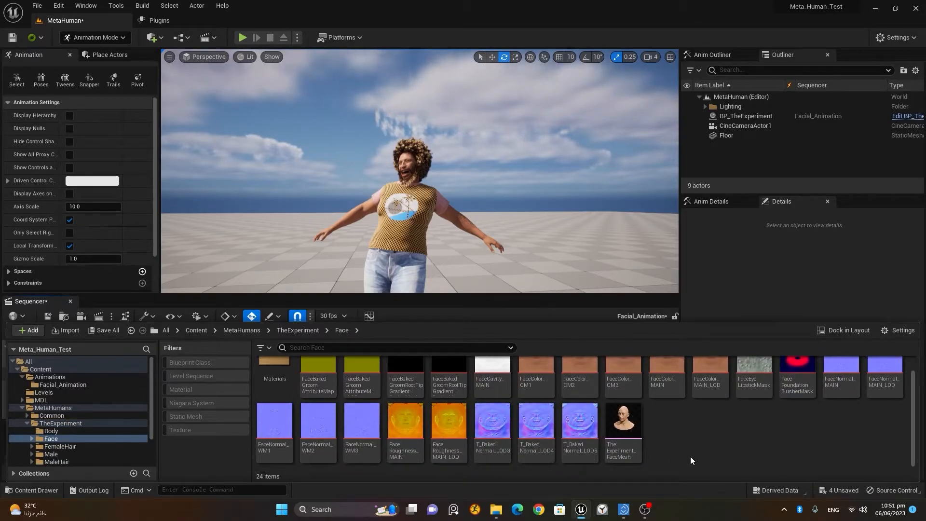
click(626, 421)
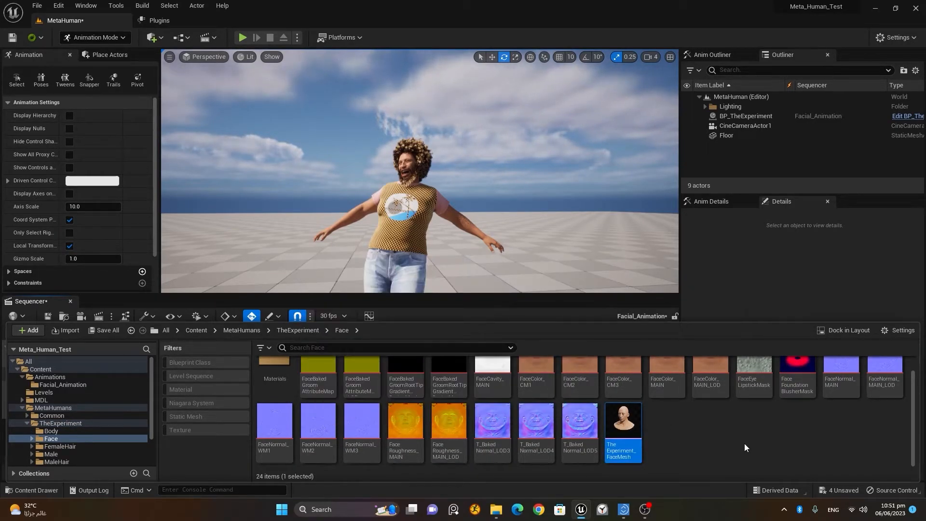
double_click(624, 426)
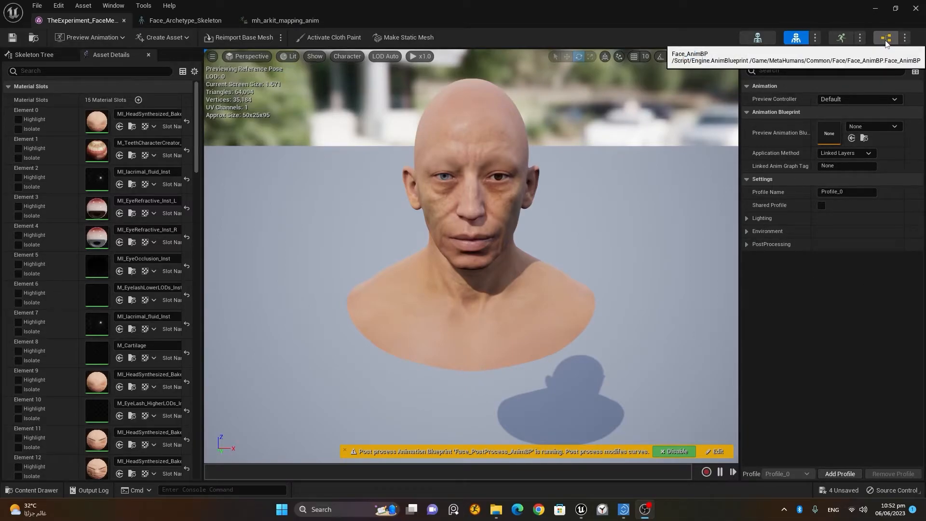
- Open the AnimGraph of the Face_AnimBP animation blueprint and select its Layered blend per bone node
click(885, 43)
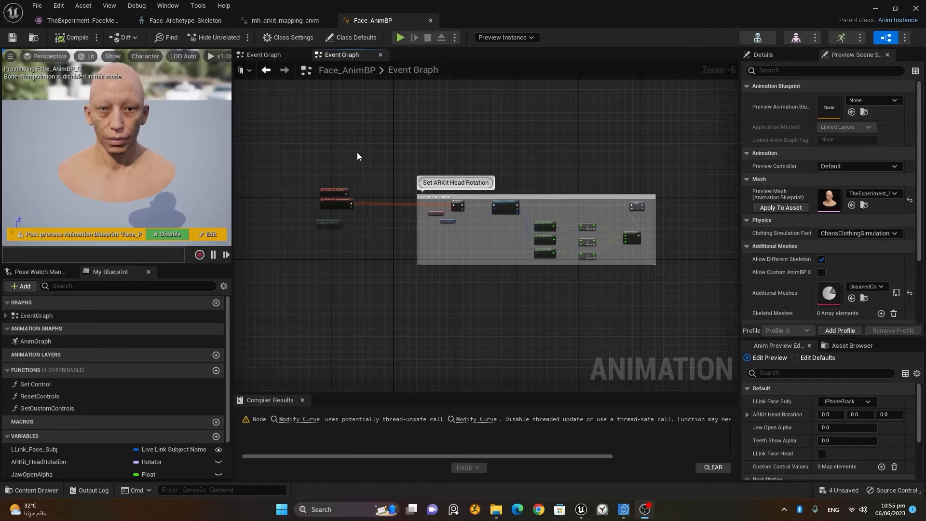
double_click(15, 340)
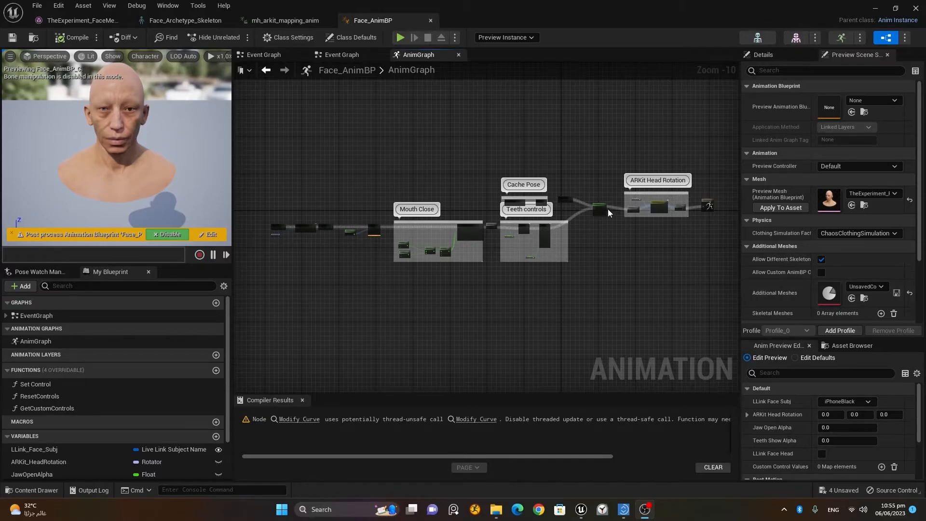
scroll(612, 208, up, 3)
scroll(614, 206, up, 8)
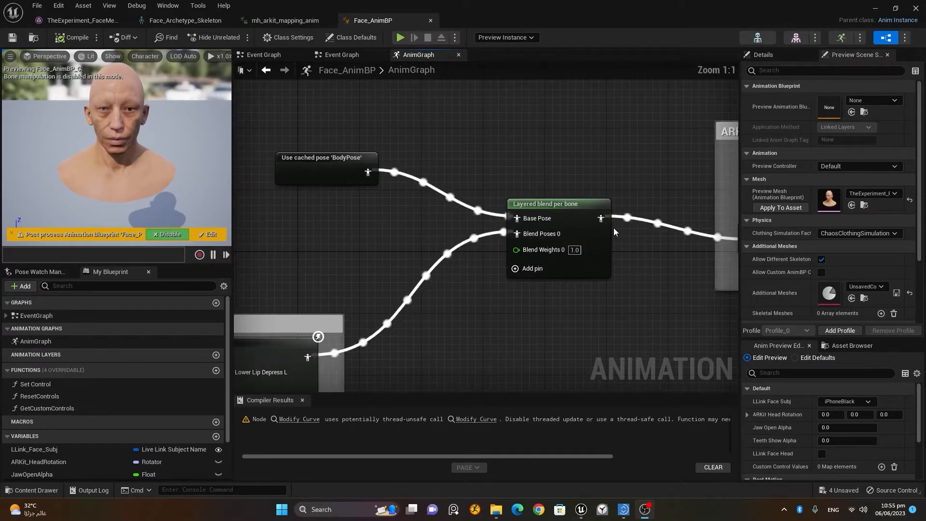
click(570, 206)
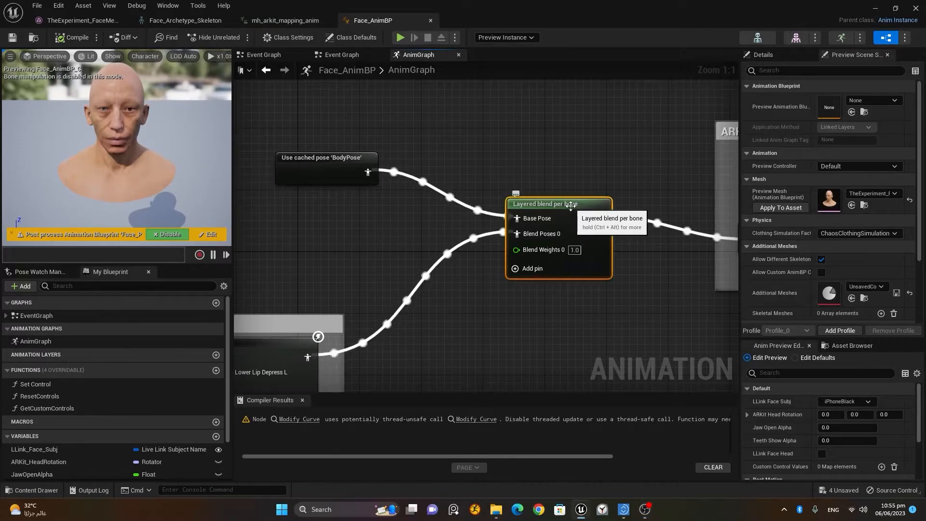
- Set the Layered blend per bone node's Blend Mode to Blend Mask
click(767, 56)
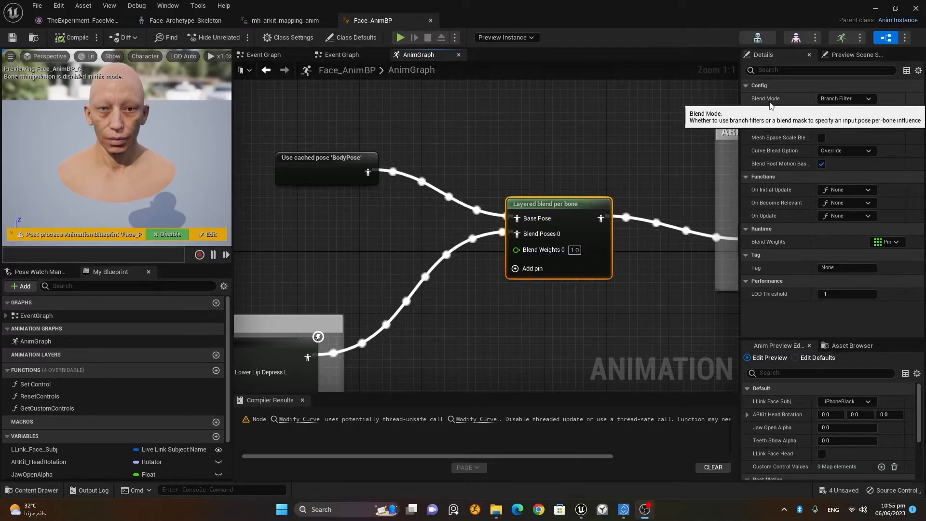
click(852, 98)
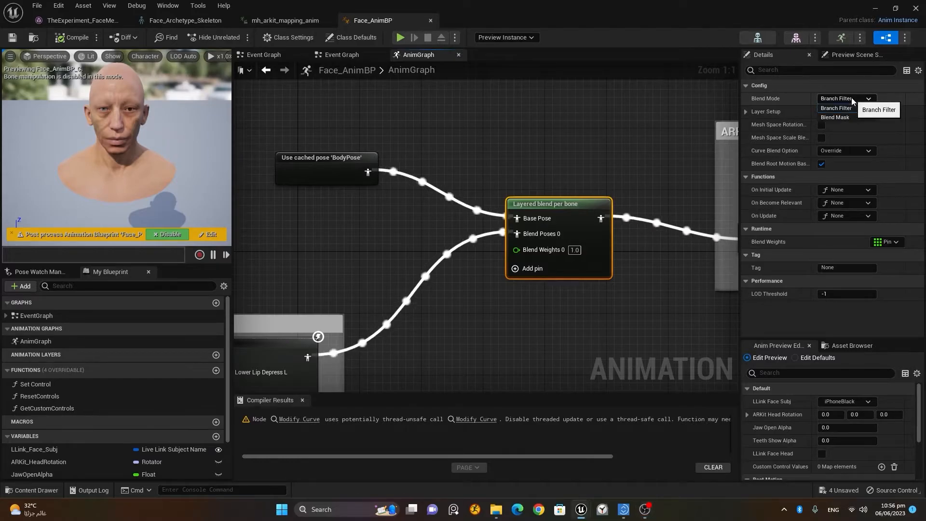
click(851, 117)
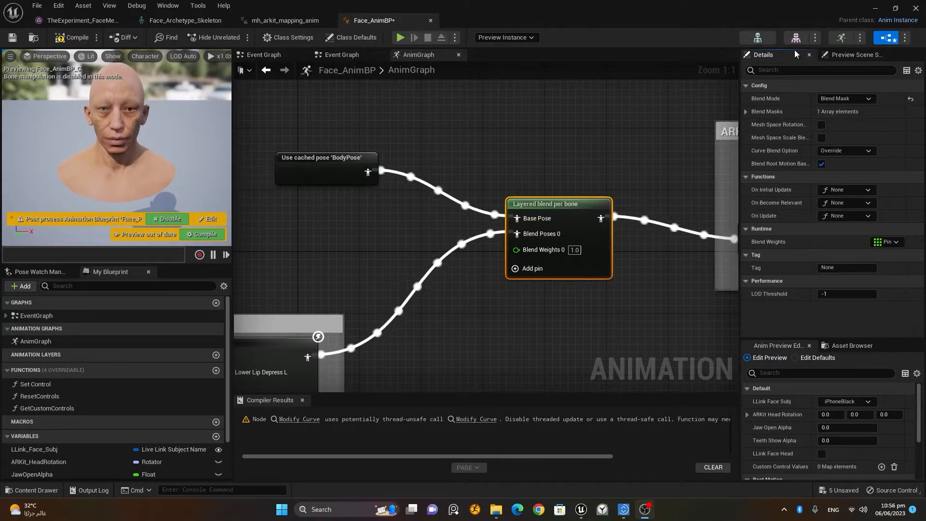
- Add a new blend mask named BlendHead to the Face_Archetype_Skeleton
click(757, 38)
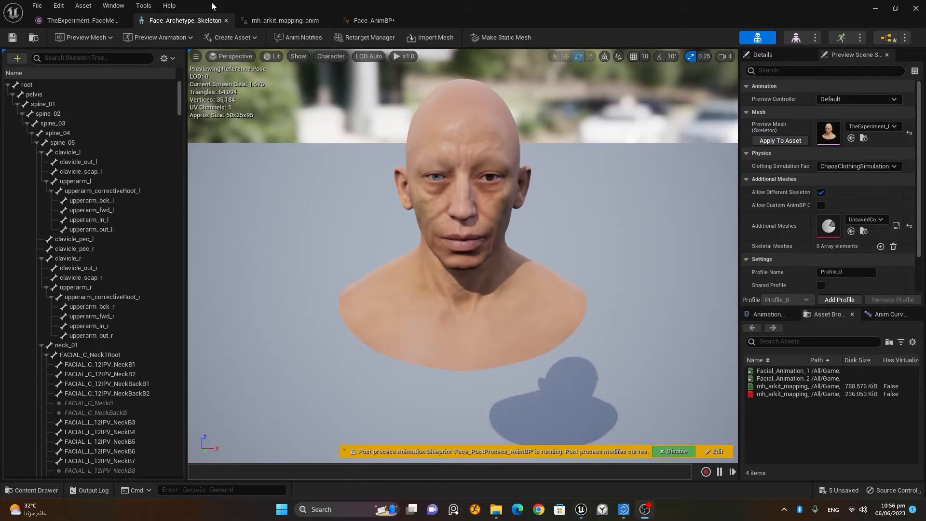
click(165, 60)
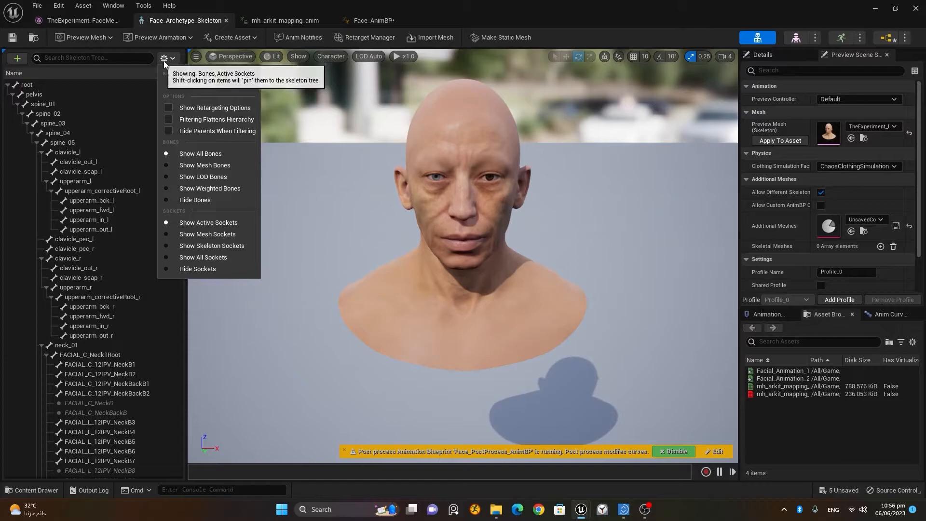
mouse_move(198, 91)
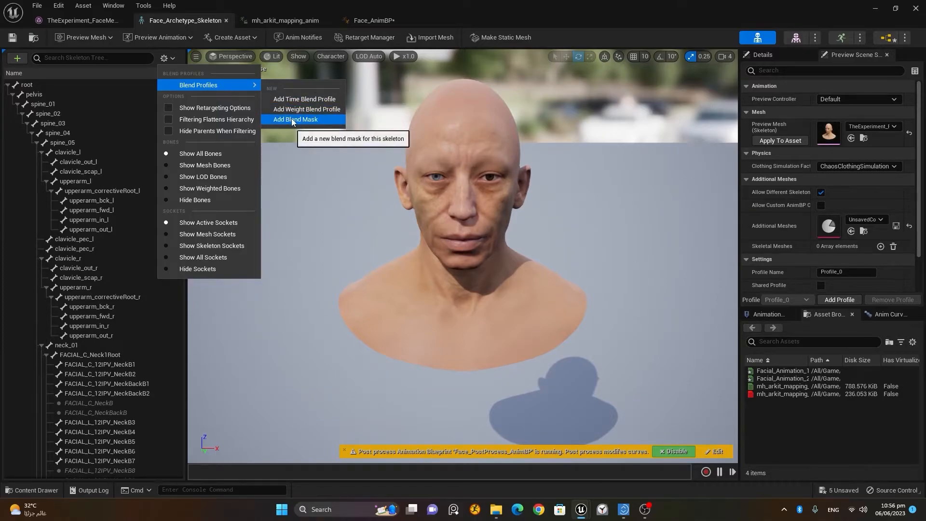
click(306, 121)
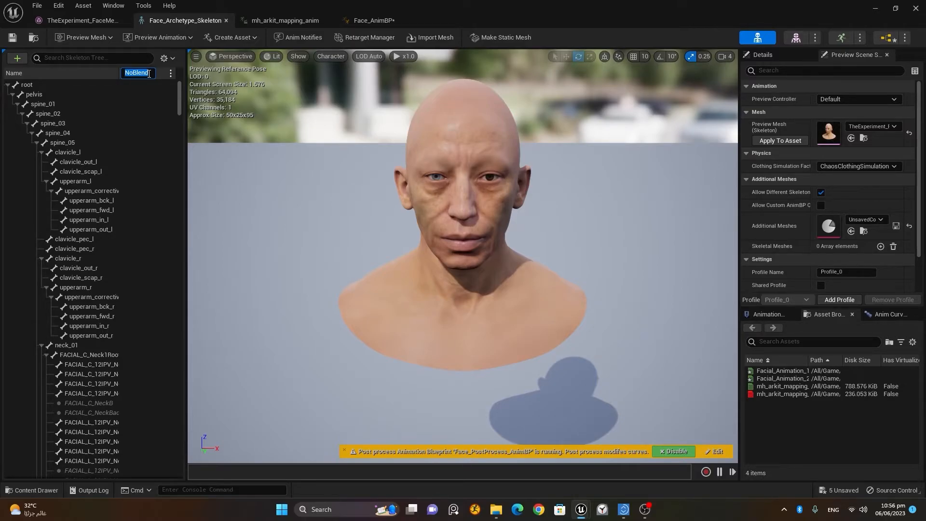
text(BlendHead)
key(Return)
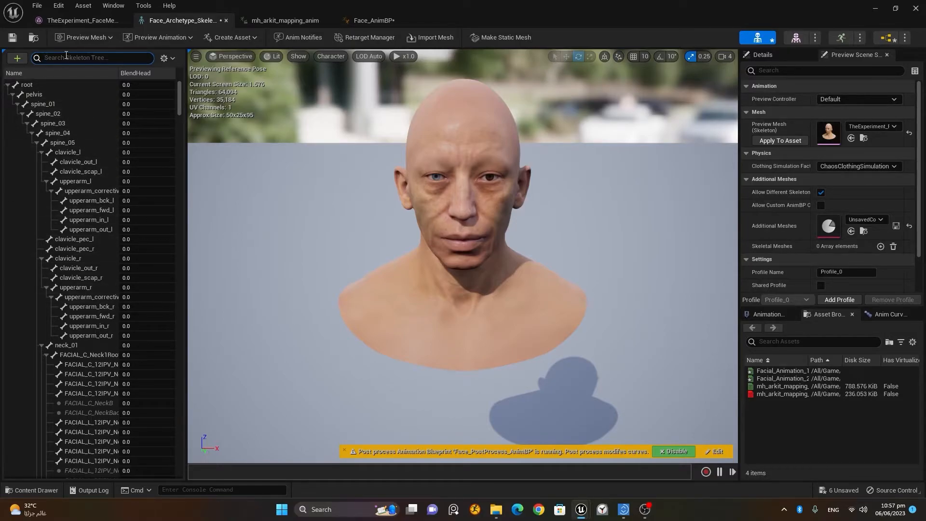
- Find the head bone in the skeleton tree, set its BlendHead weight to 1.0 and save the skeleton
text(head)
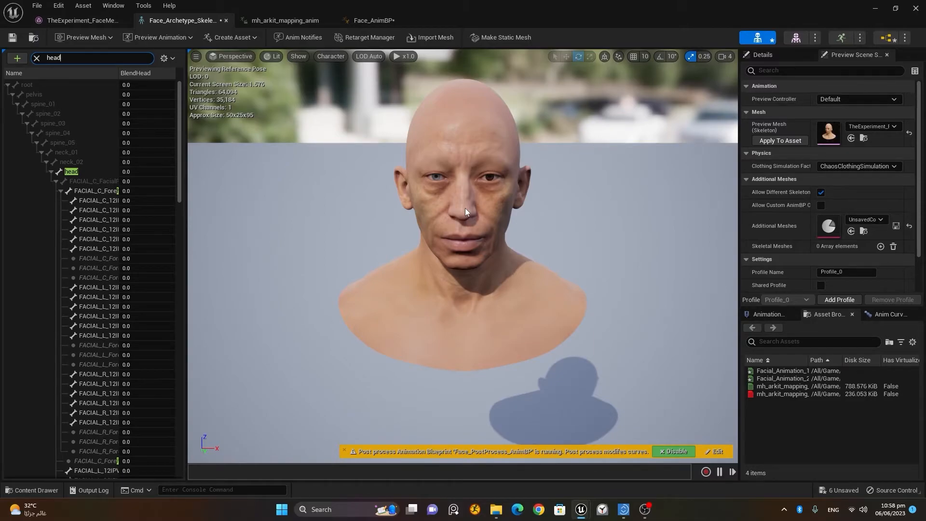
click(140, 172)
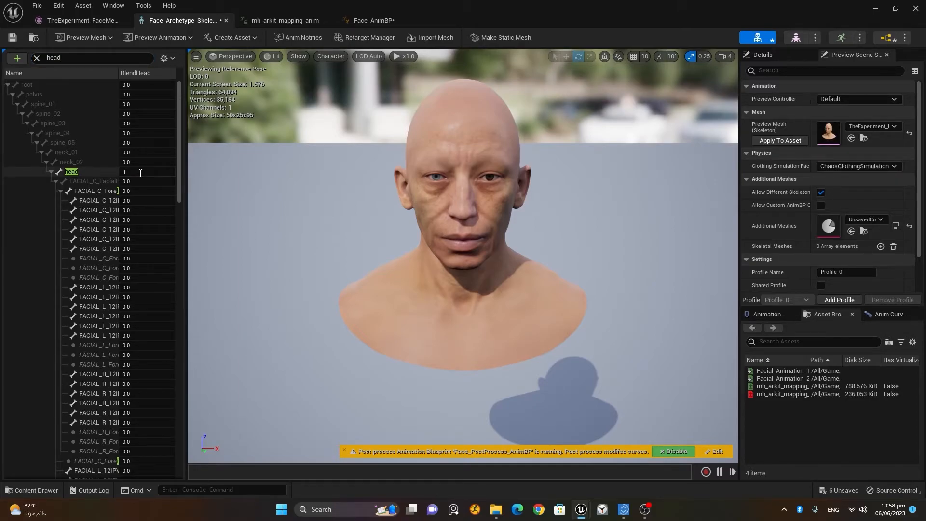
text(1)
key(Return)
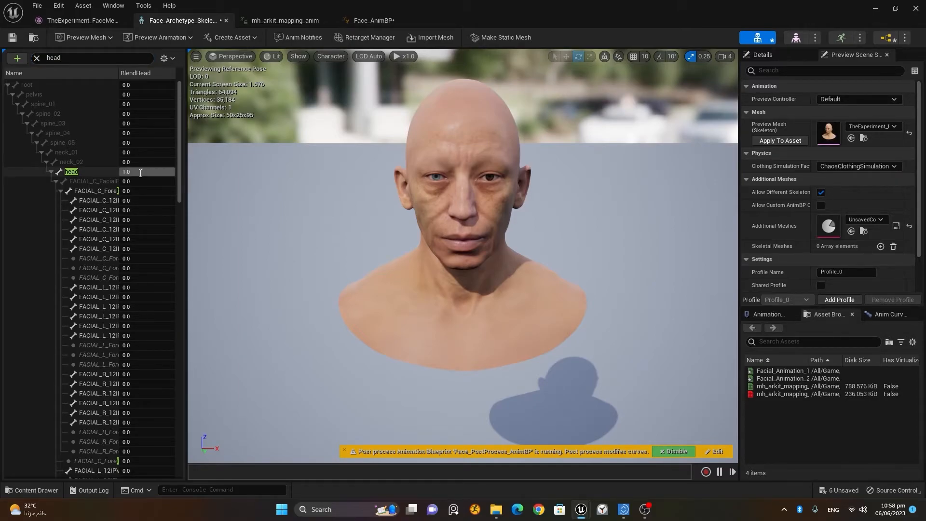
click(12, 43)
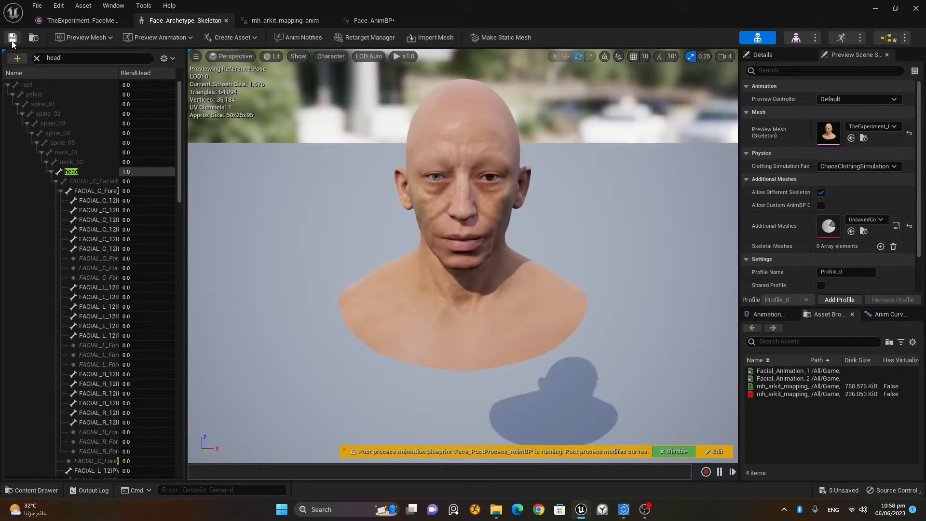
- Close the mh_arkit_mapping_anim animation, and compile and save Face_AnimBP
click(279, 22)
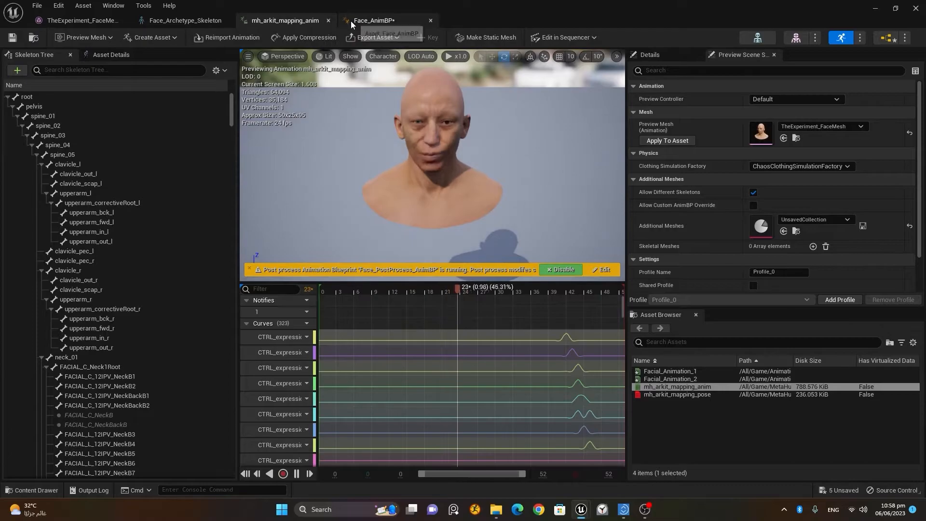
click(328, 21)
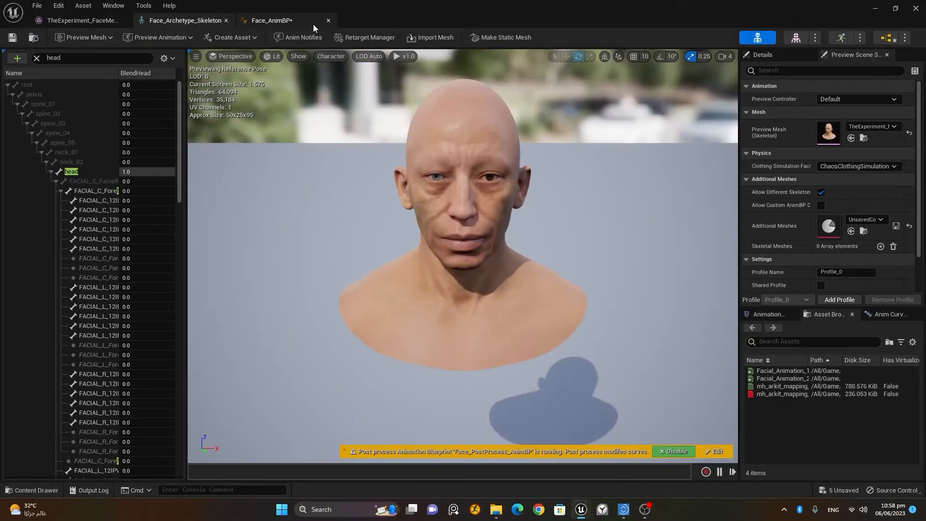
click(286, 21)
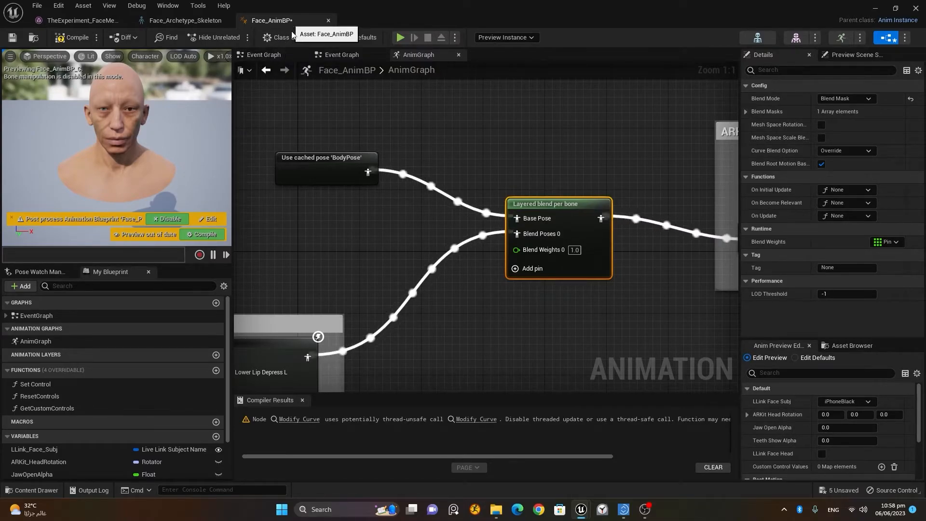
click(72, 38)
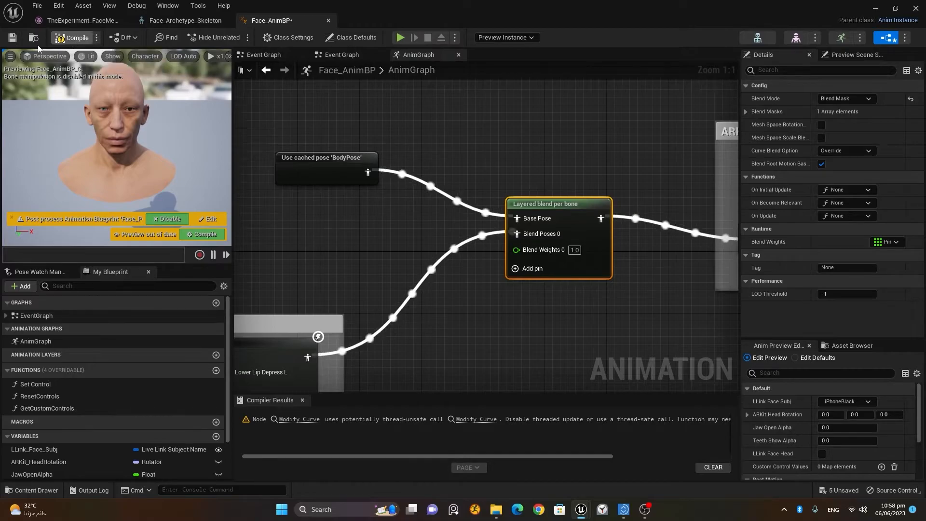
click(13, 38)
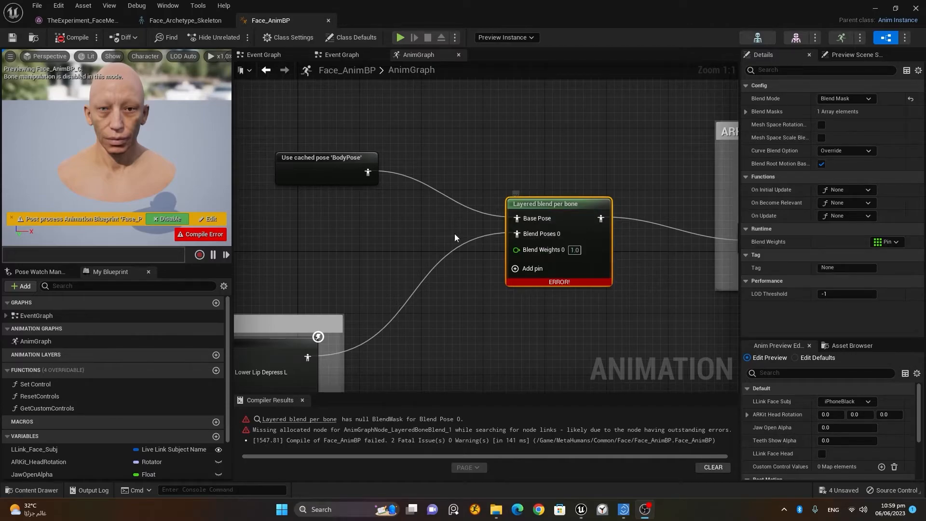
- Assign BlendHead to Index 0 of the node's Blend Masks, and compile and save Face_AnimBP
click(746, 113)
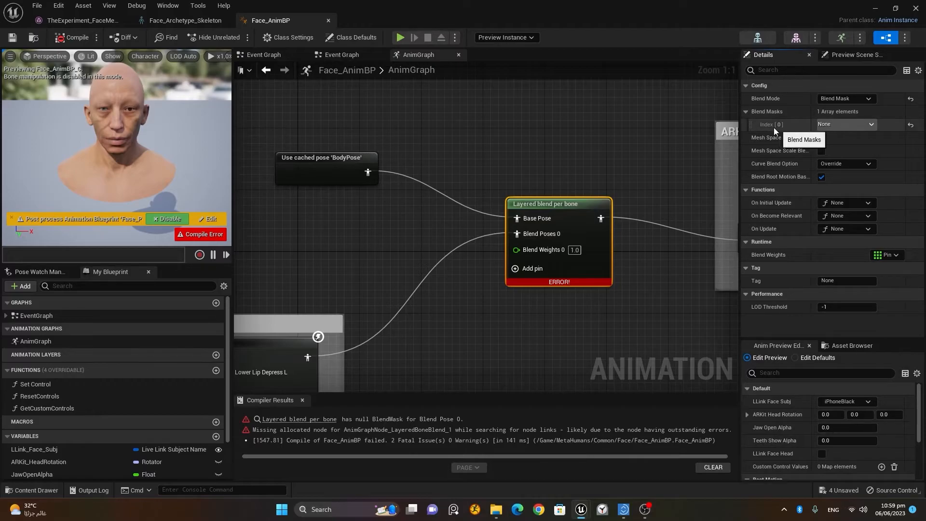
click(838, 126)
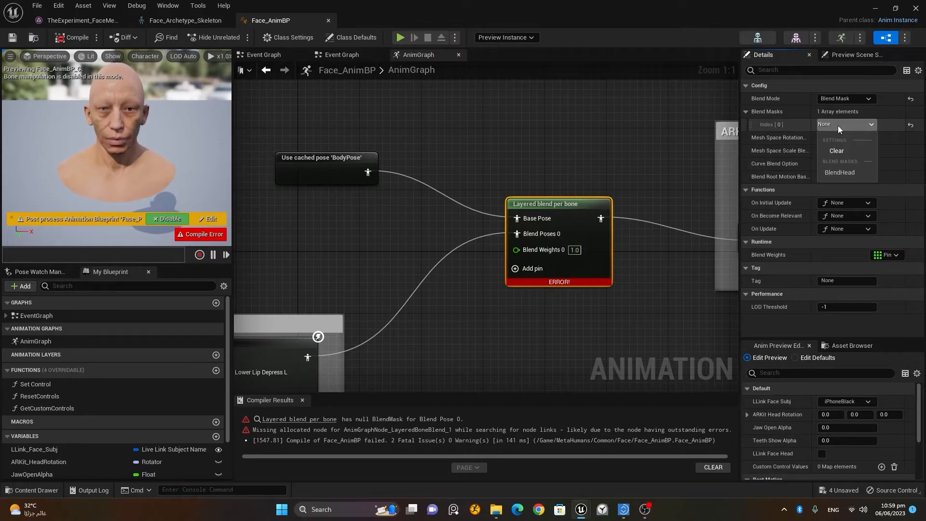
click(850, 174)
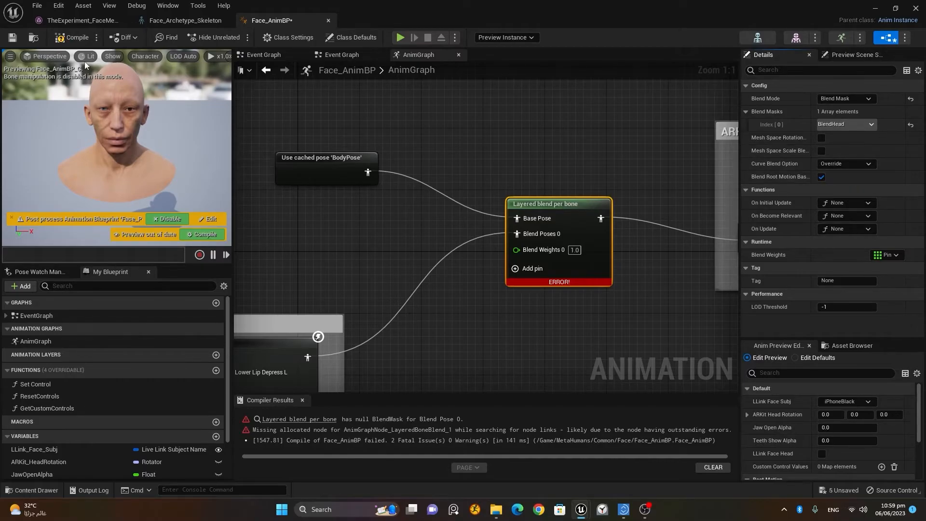
click(73, 37)
click(13, 38)
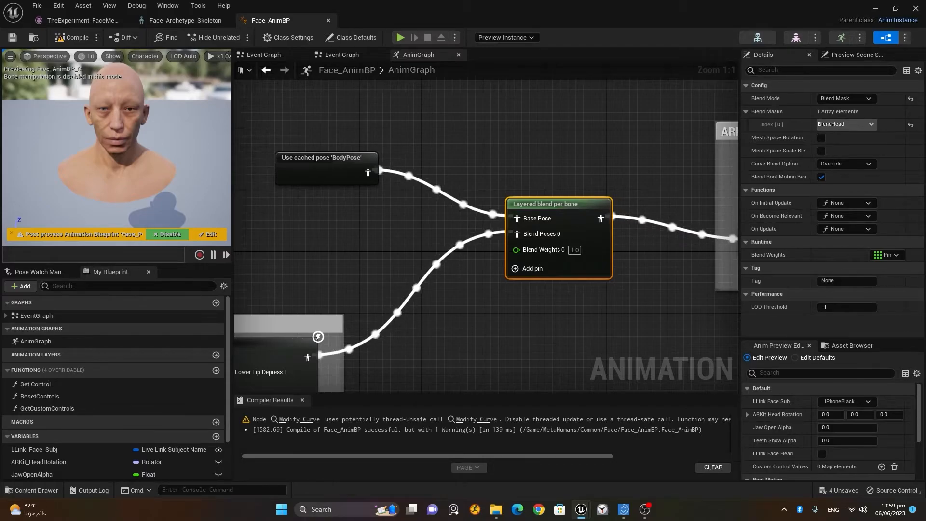
- Close the face mesh, Face_Archetype_Skeleton and Face_AnimBP editors to return to the MetaHuman level
click(77, 22)
click(124, 21)
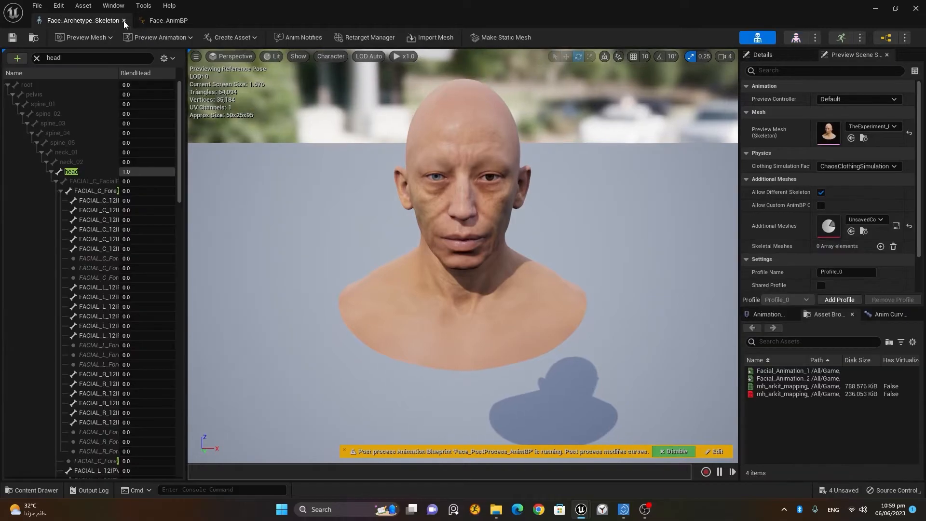
click(123, 21)
click(124, 21)
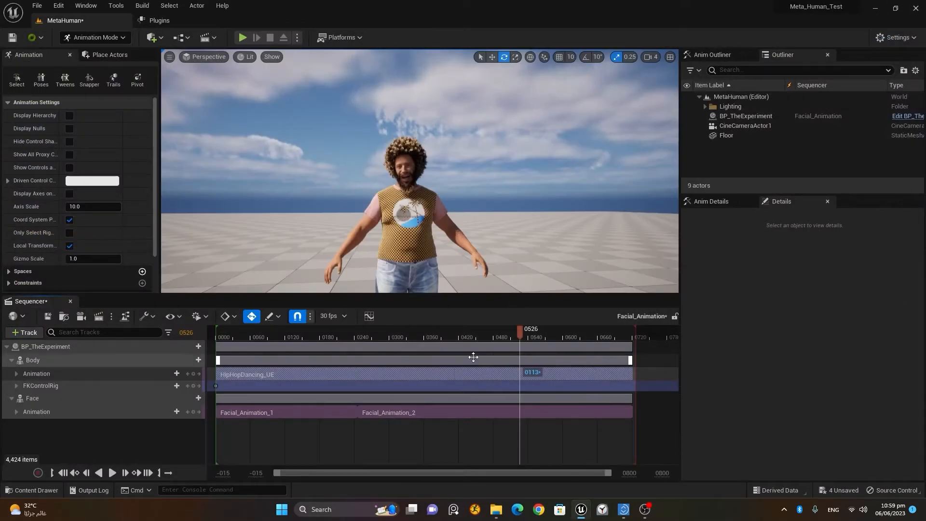
- Scrub through the Facial_Animation sequence and play it from frame 0 to check the body and face blending
drag(530, 334, 579, 336)
drag(375, 340, 282, 333)
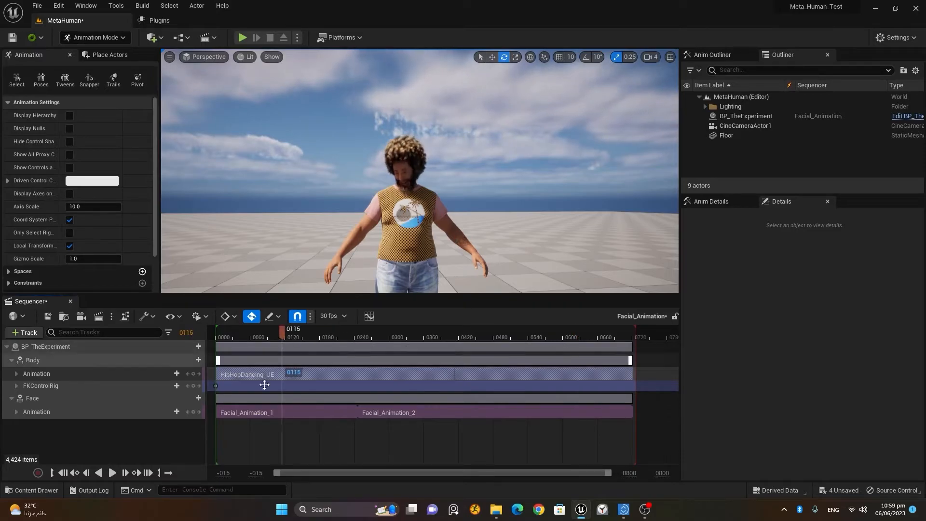
click(63, 473)
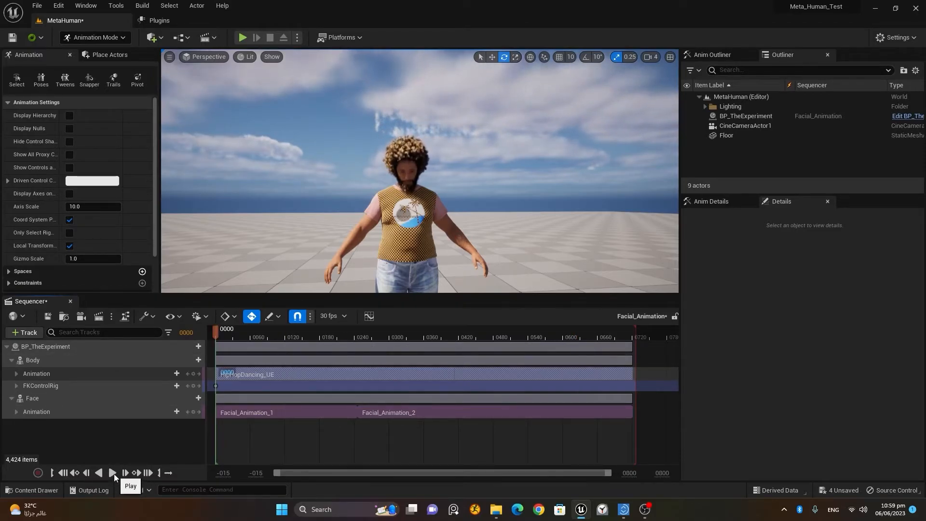
click(113, 473)
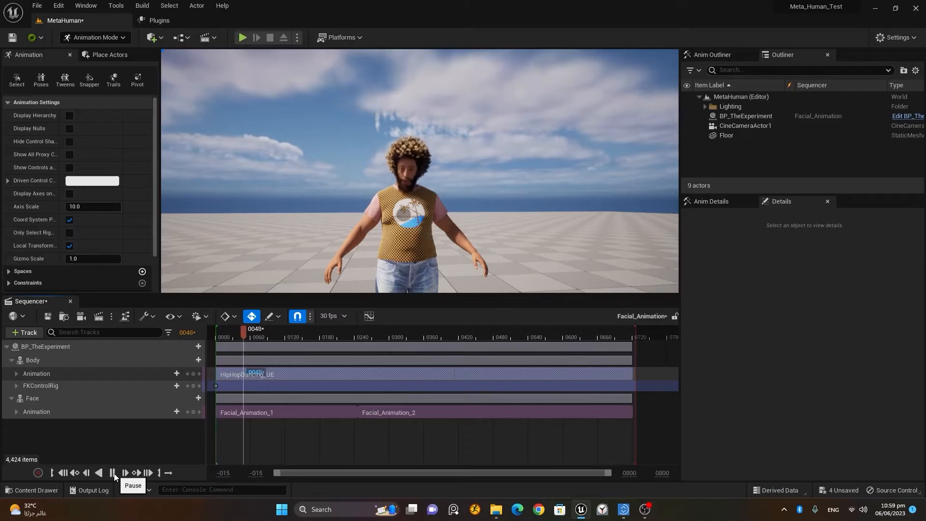
click(112, 473)
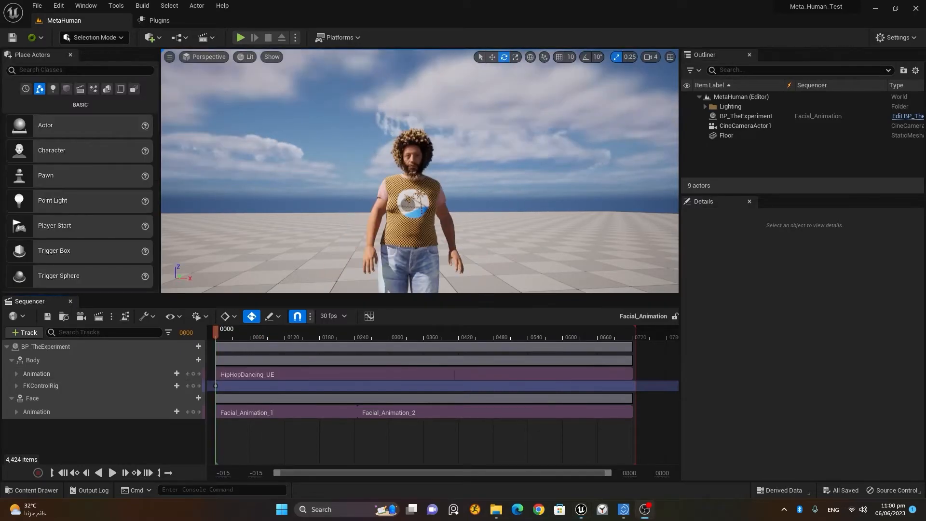
- Reload the MetaHuman level from the Levels folder and reopen the Facial_Animation level sequence
click(31, 490)
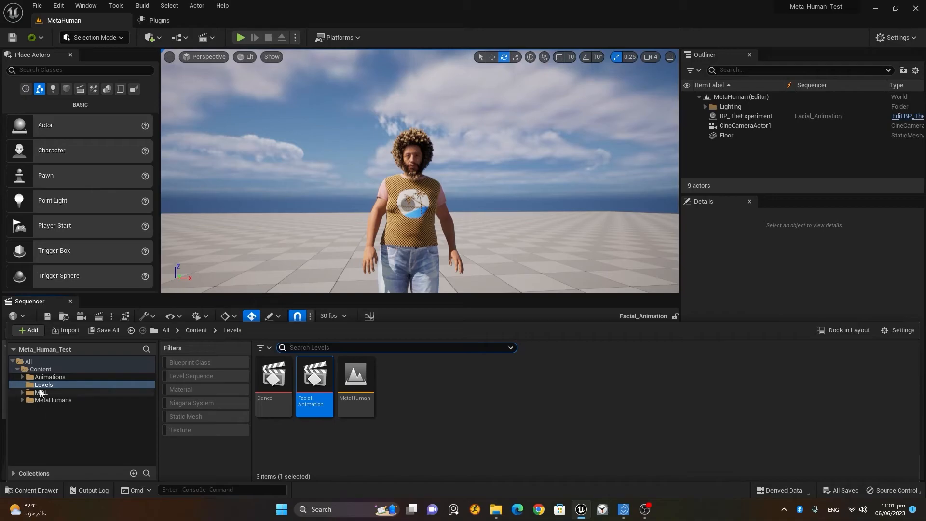
double_click(361, 382)
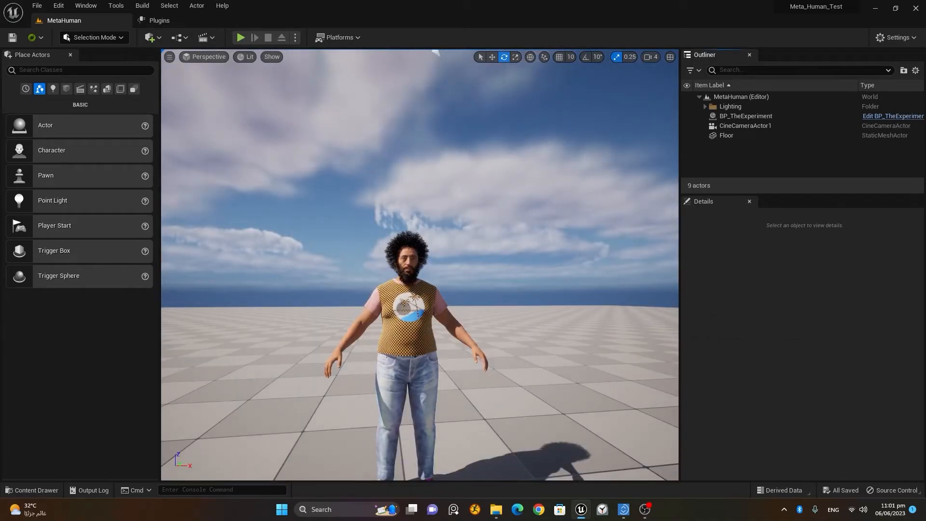
click(31, 490)
double_click(313, 377)
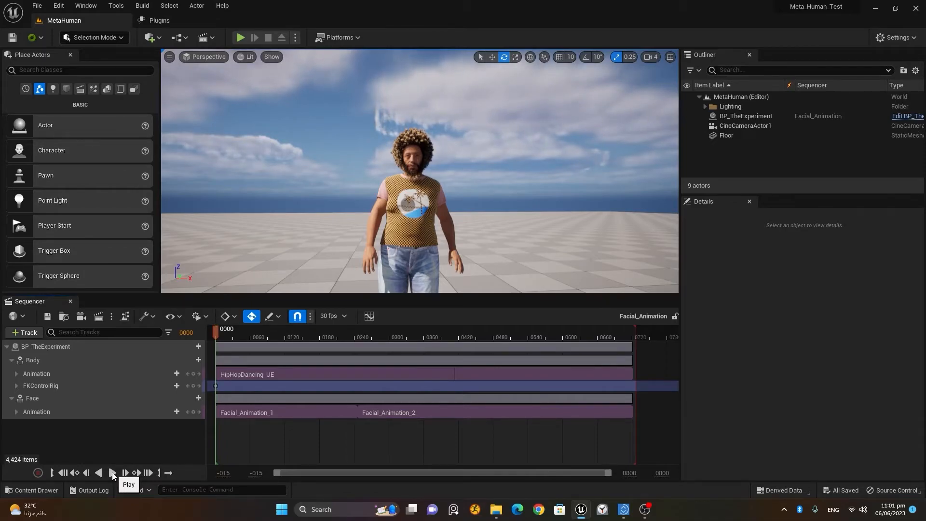
- Play the reloaded sequence from the start and view the Render Movie Settings without rendering
click(112, 474)
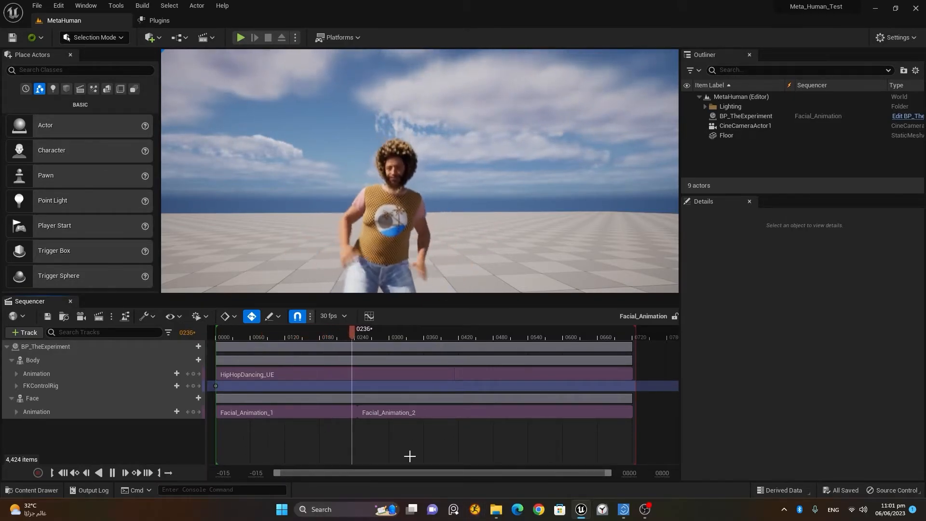
click(102, 319)
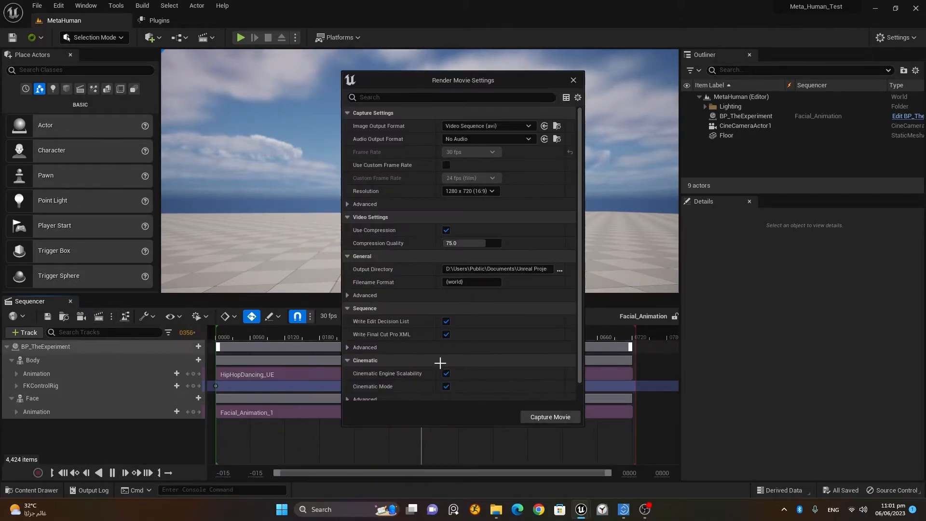
click(550, 416)
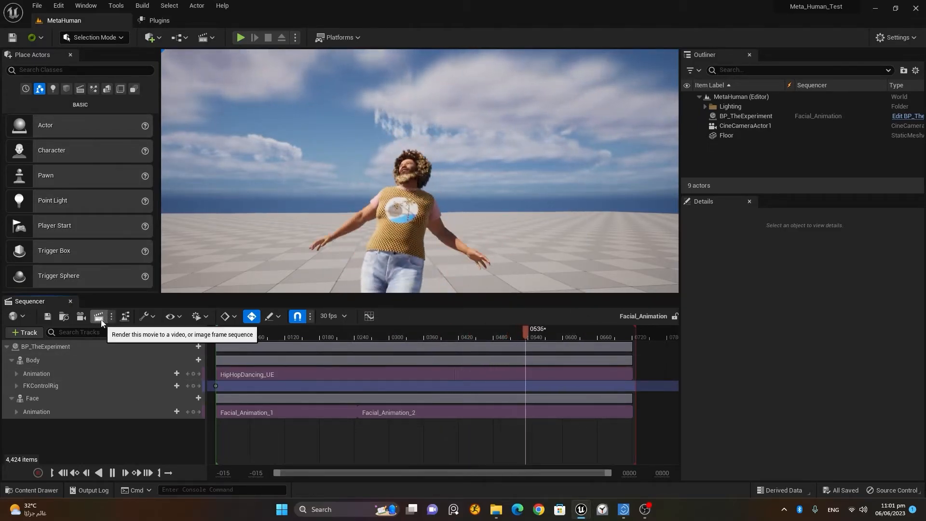
click(99, 319)
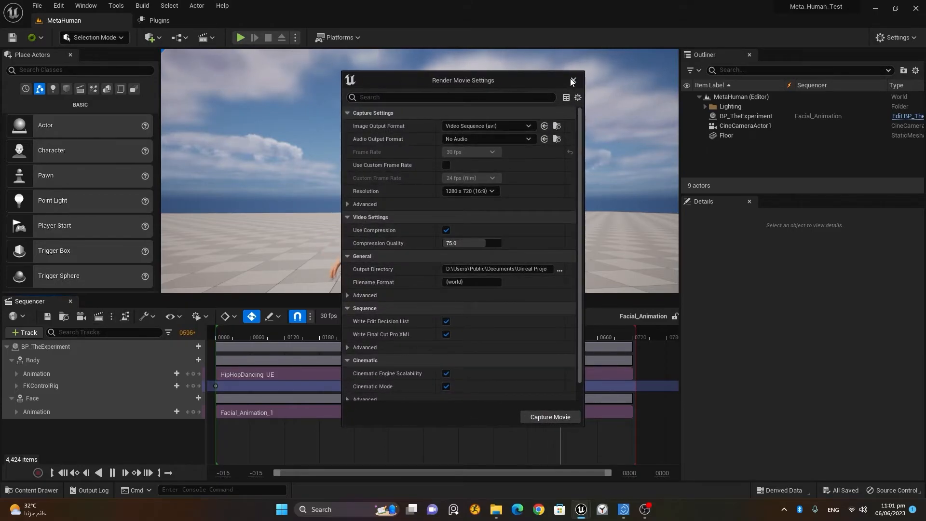
key(Escape)
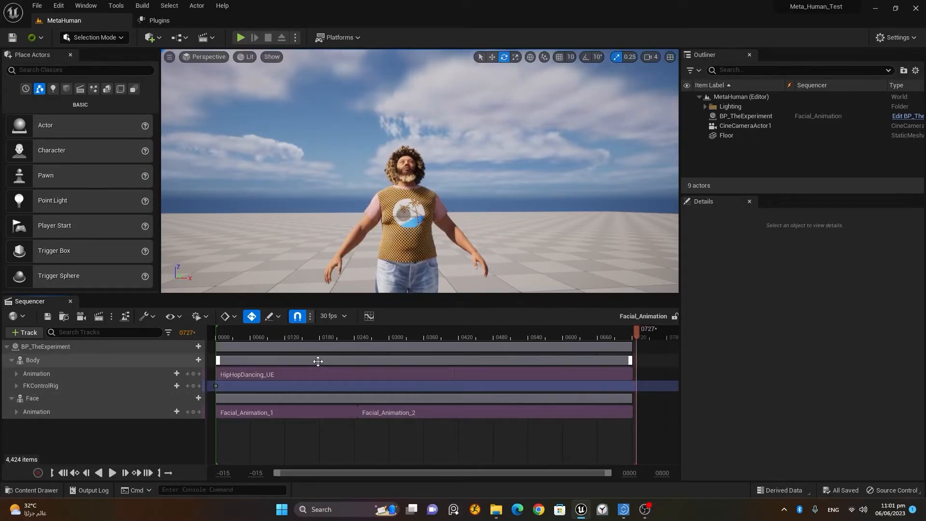
- Return the sequence to frame 0, and enable the Movie Render Queue plugin with an editor restart
click(62, 474)
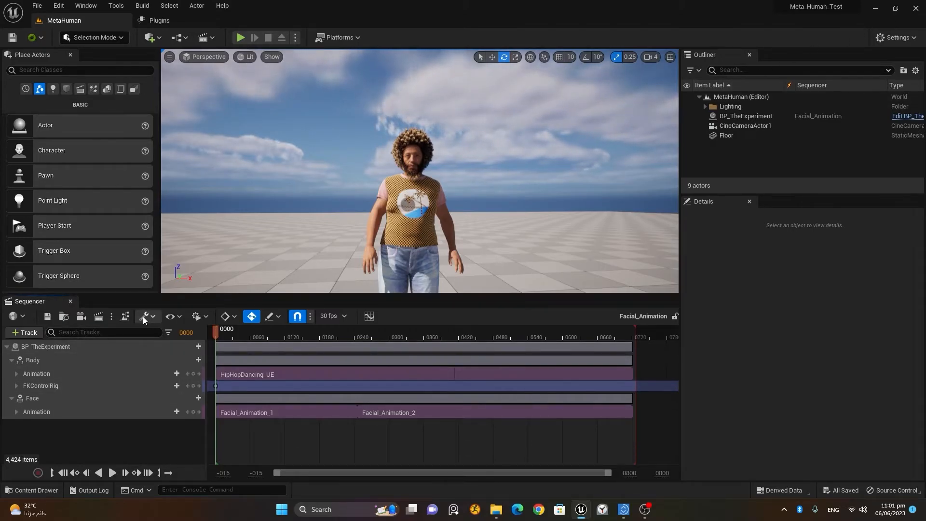
click(111, 317)
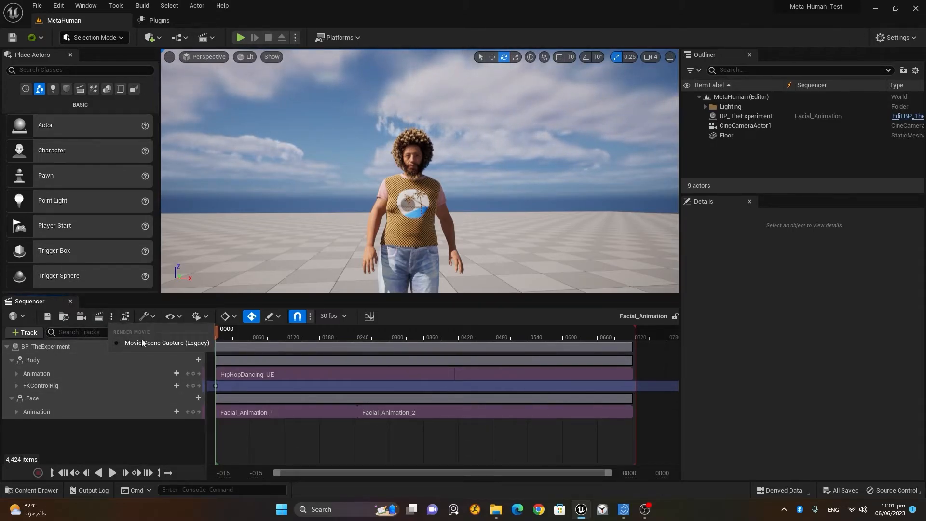
click(898, 38)
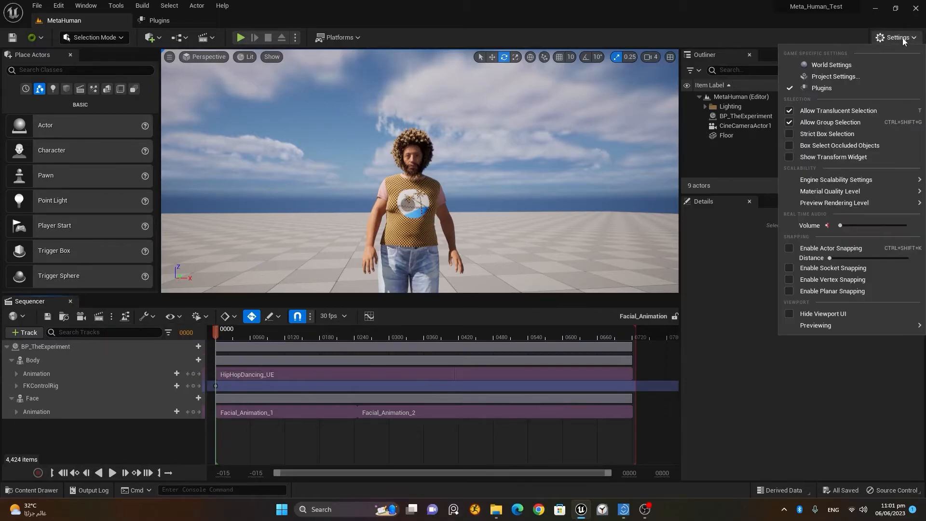
click(852, 88)
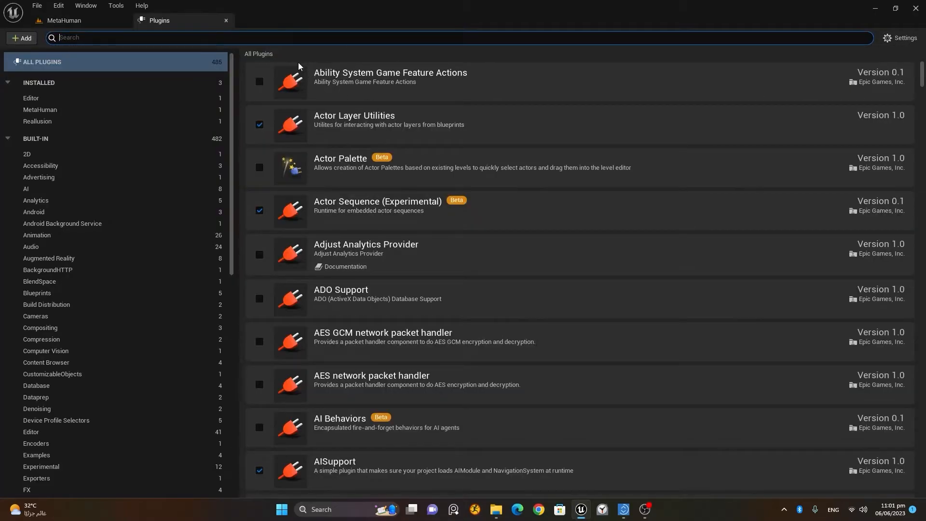
text(render)
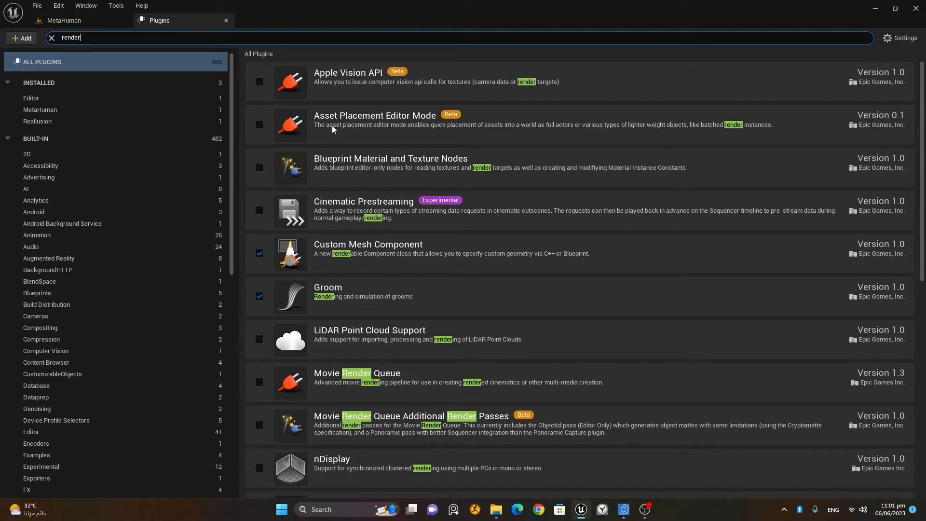
scroll(408, 270, down, 2)
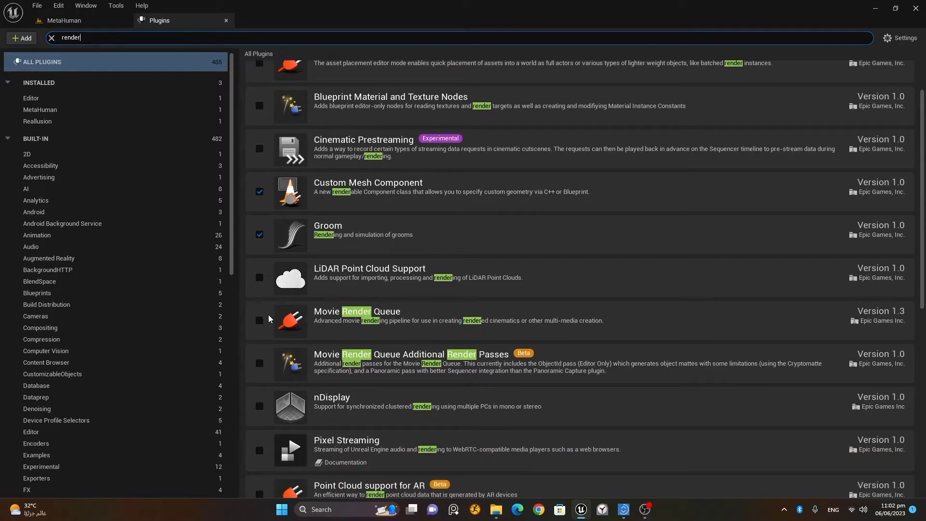
click(260, 321)
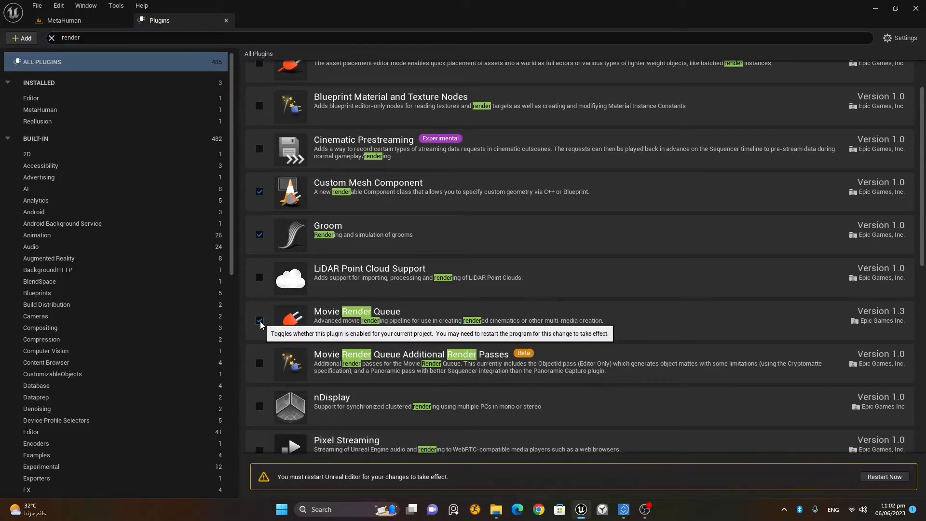
click(881, 479)
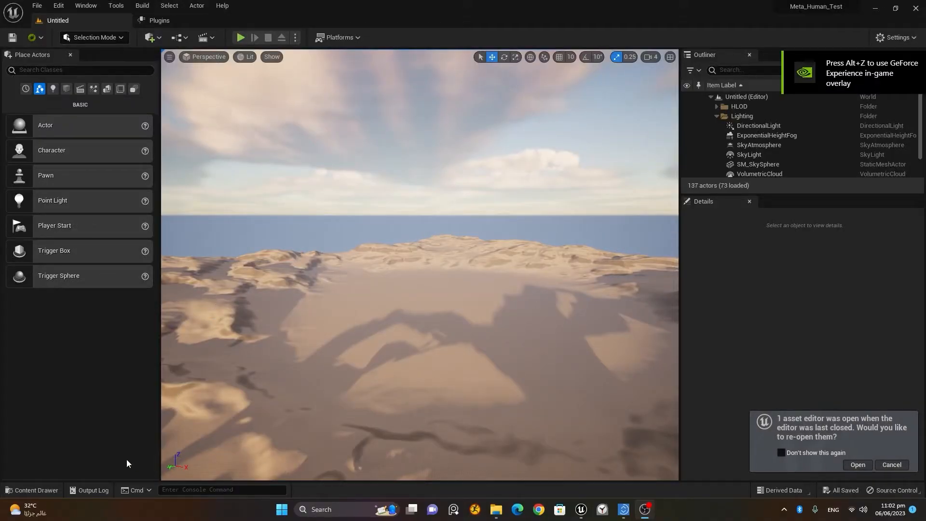
- Reopen the MetaHuman level and the Facial_Animation sequence from the Levels folder
click(43, 488)
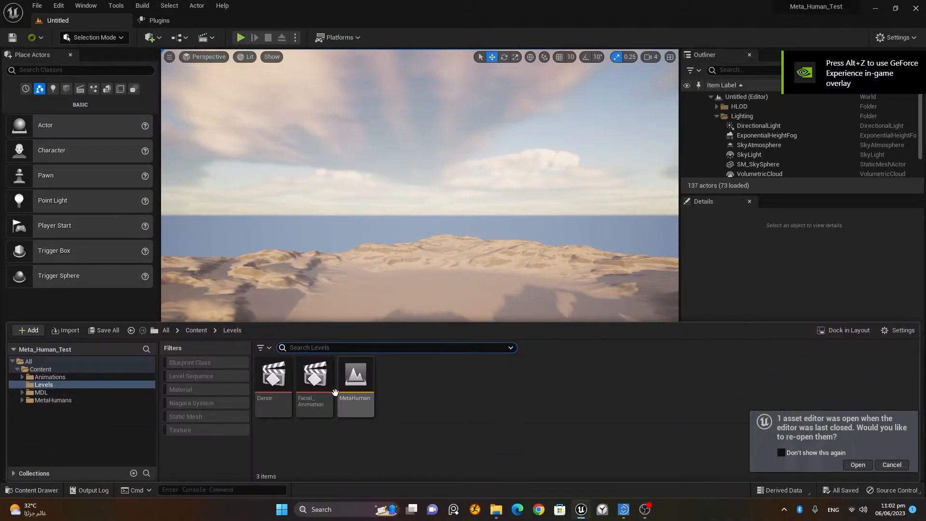
double_click(357, 386)
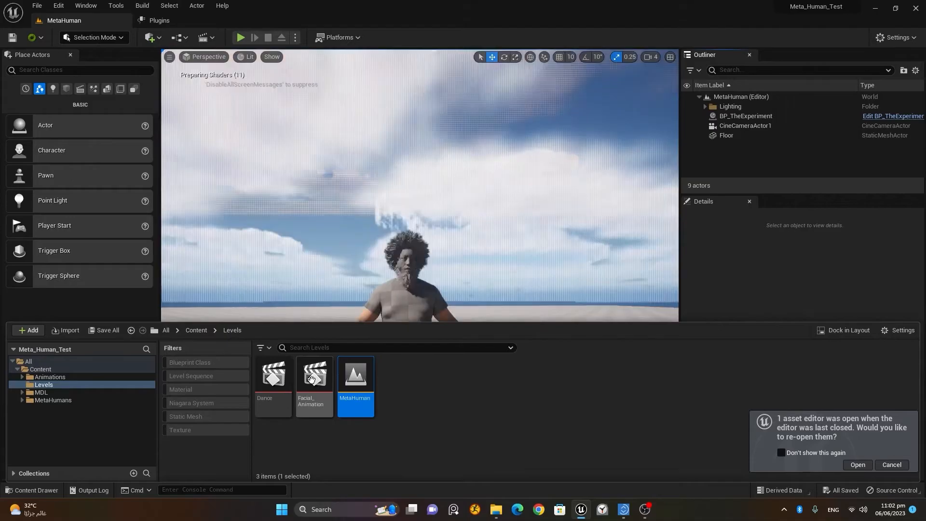
click(314, 377)
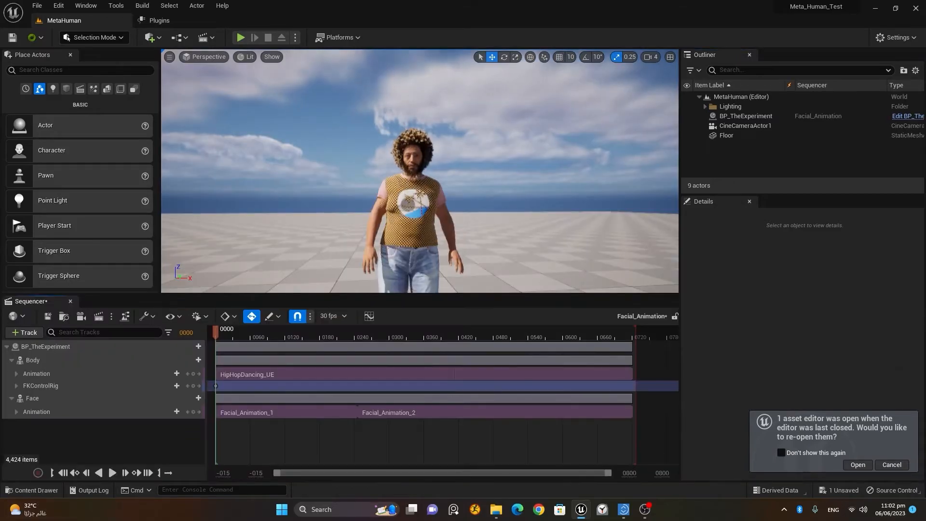
- Choose Movie Render Queue as the sequence's renderer and open the render queue for Facial_Animation
click(111, 317)
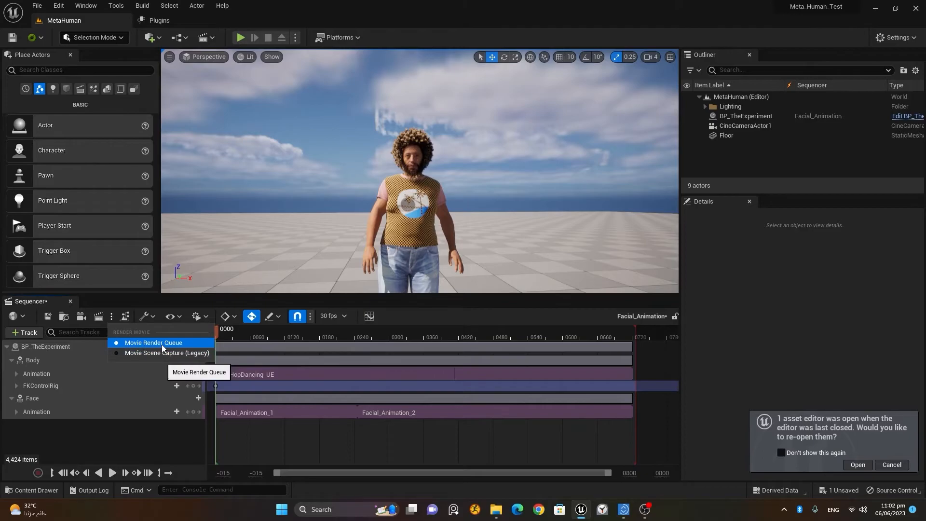
click(154, 342)
click(98, 316)
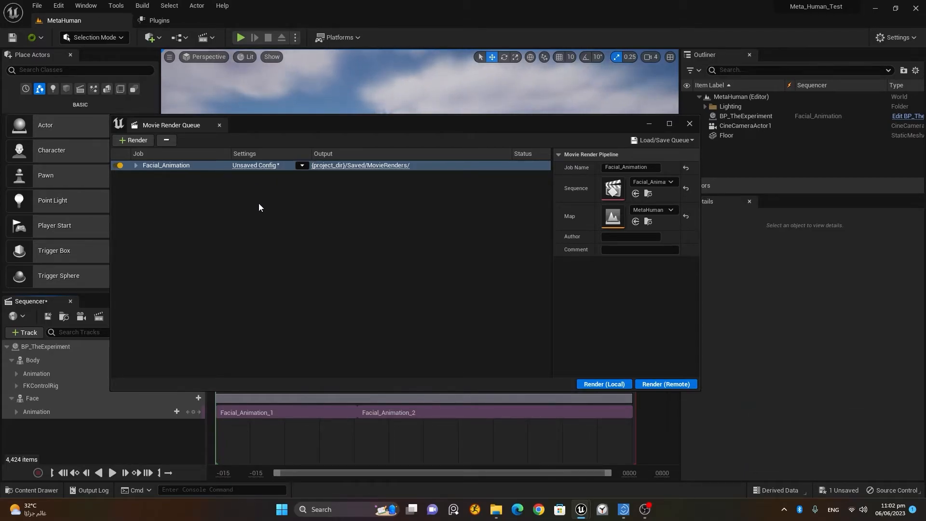
- Set the job's output directory to a new test_render folder inside Chapter 7 - Metahumans and accept the settings
click(257, 166)
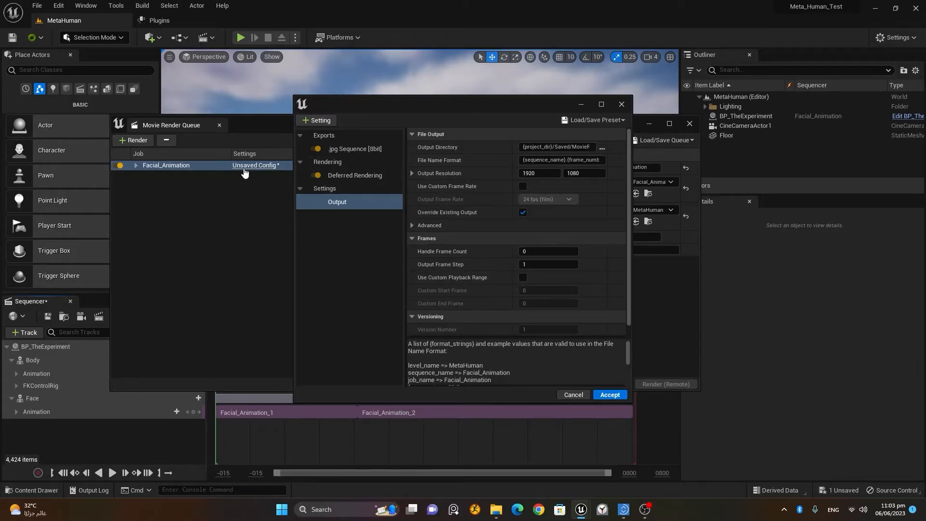
click(602, 148)
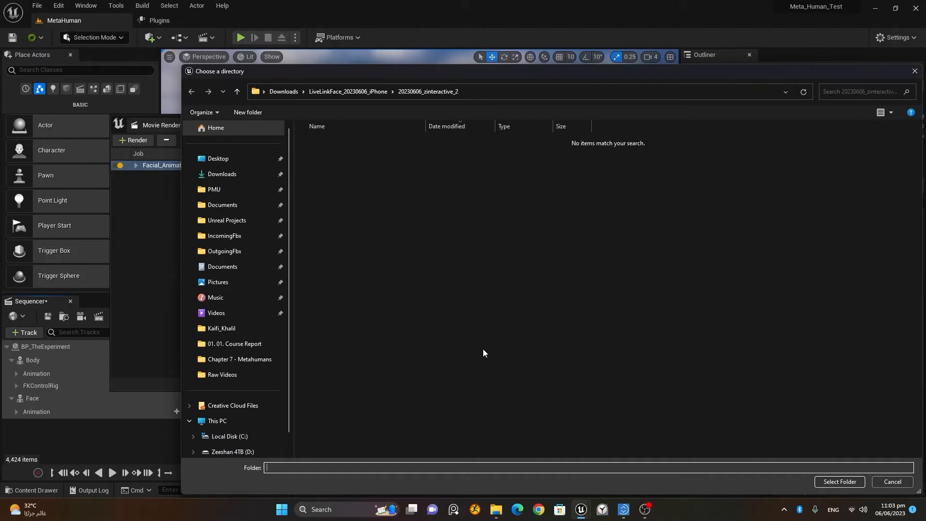
click(249, 361)
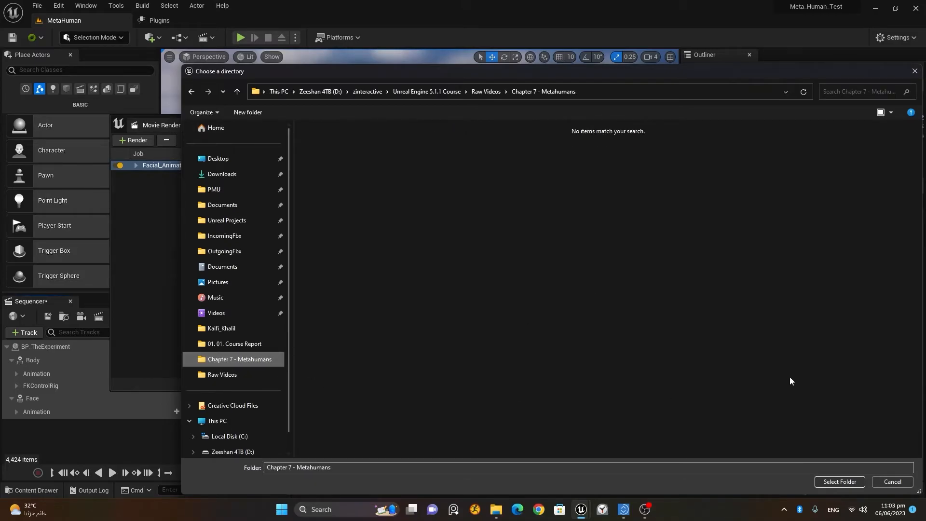
click(261, 113)
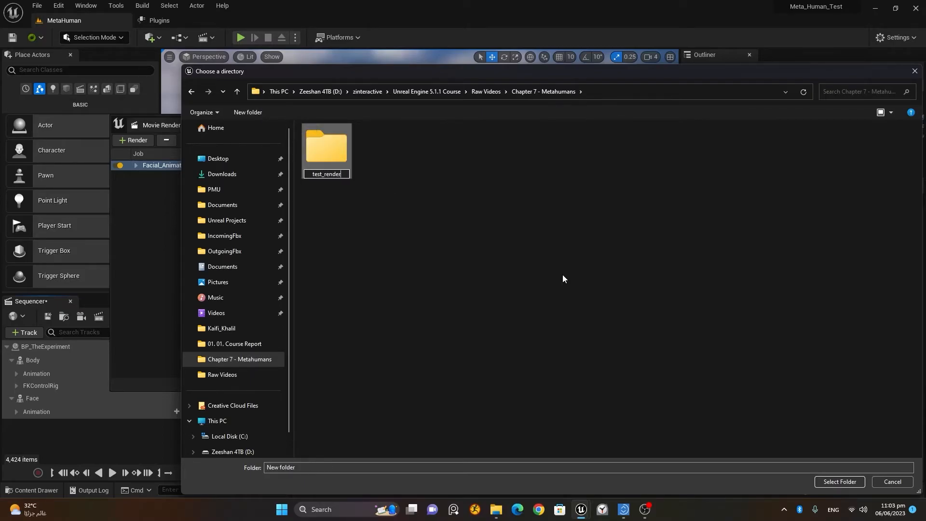
key(Return)
double_click(332, 167)
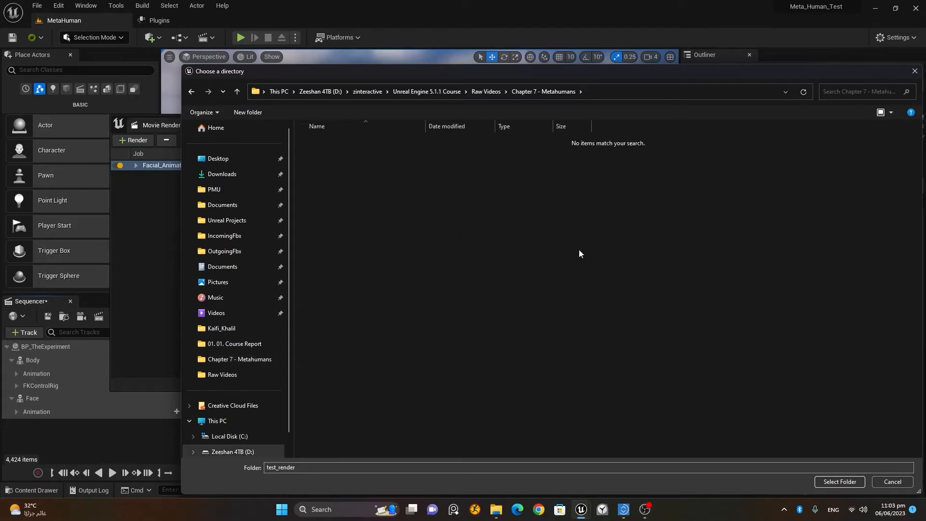
click(838, 482)
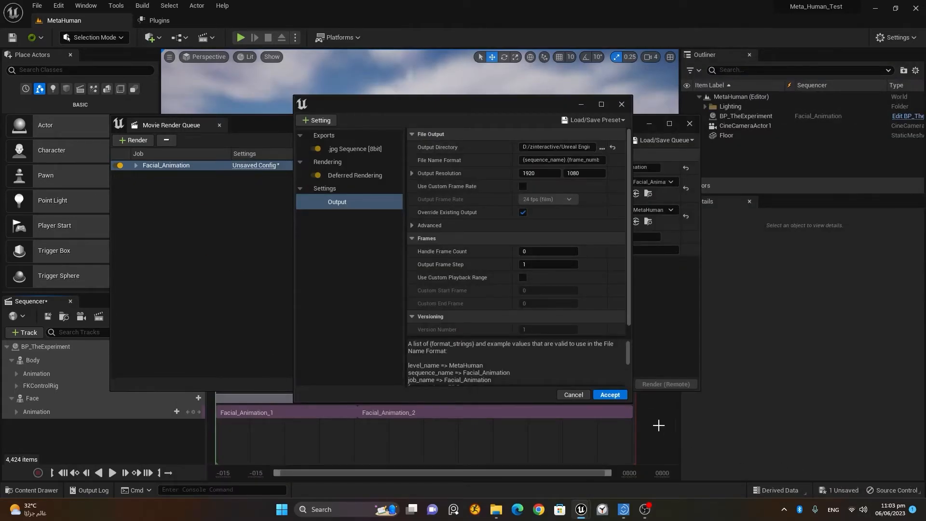
click(609, 395)
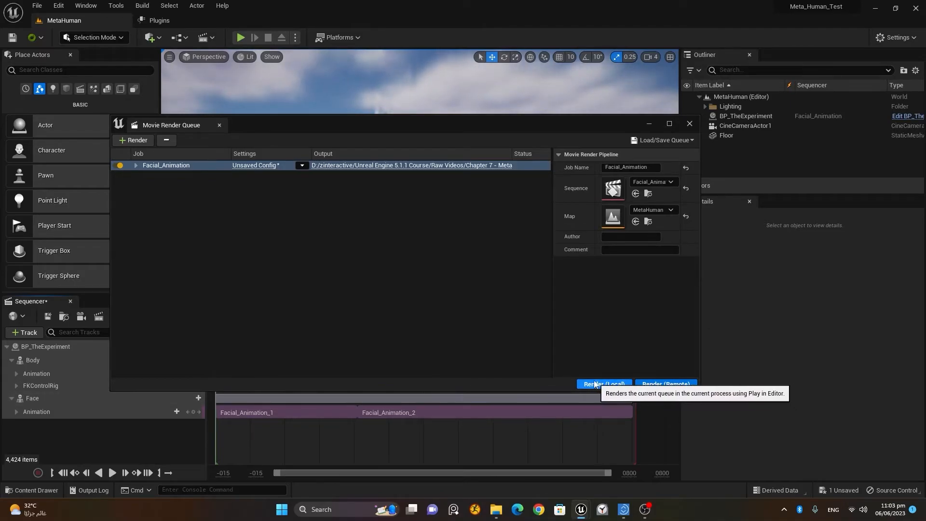
- Try rendering the Facial_Animation job locally, stop the render and close the render queue
click(593, 384)
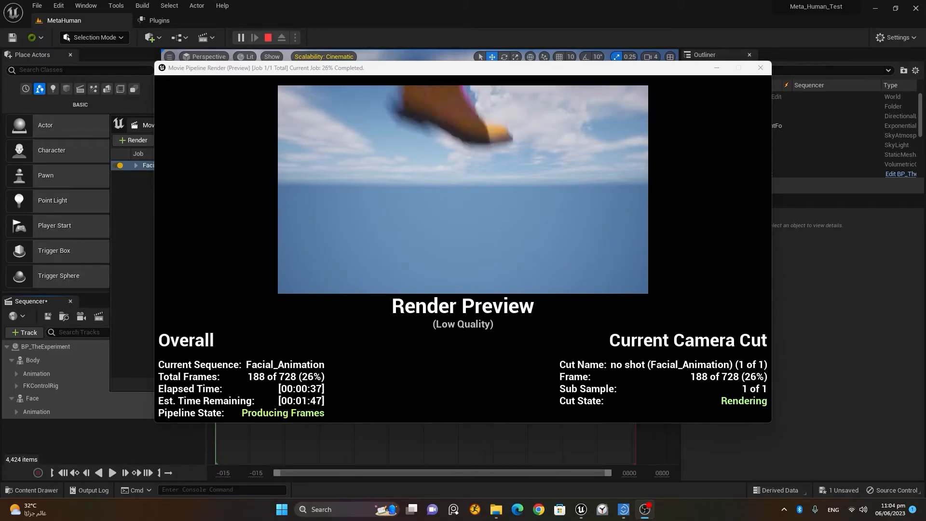
click(761, 68)
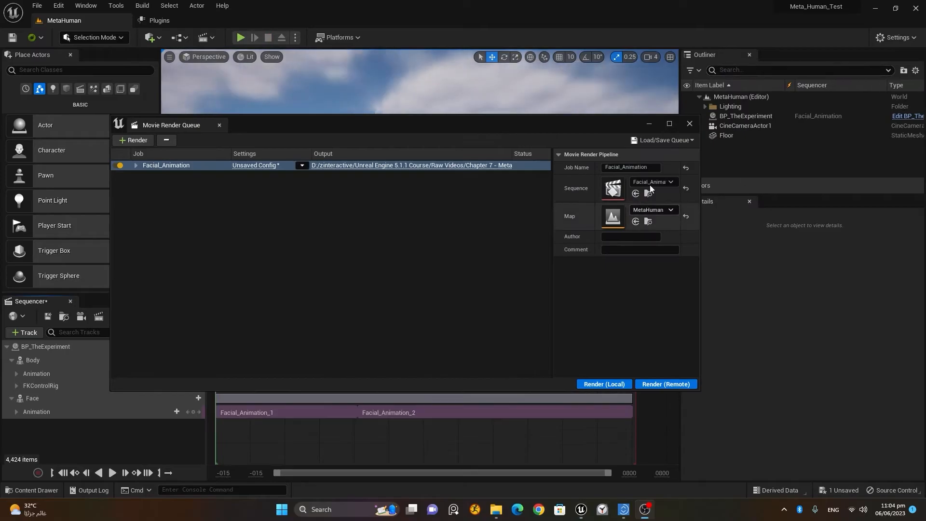
click(689, 124)
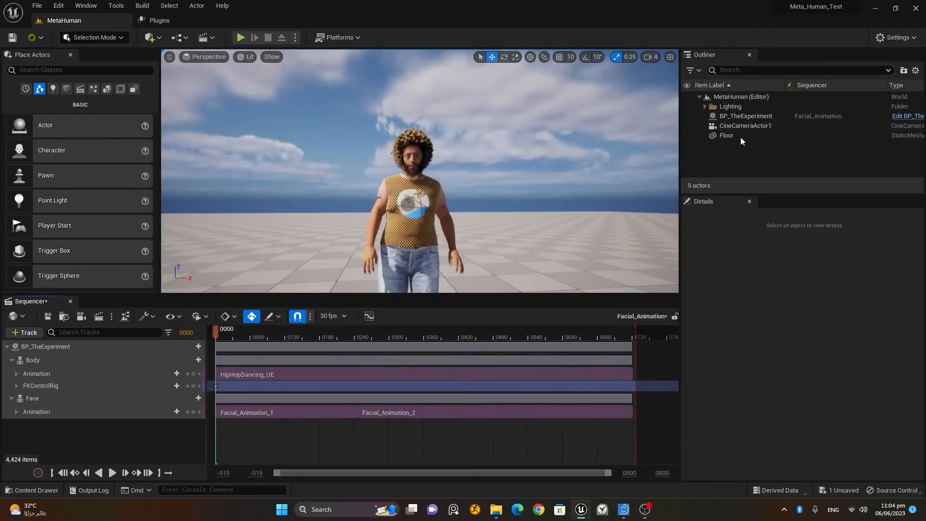
- Place a Cine Camera Actor beside the MetaHuman and rotate it -90° about the vertical axis with 10° rotation snapping on
click(80, 90)
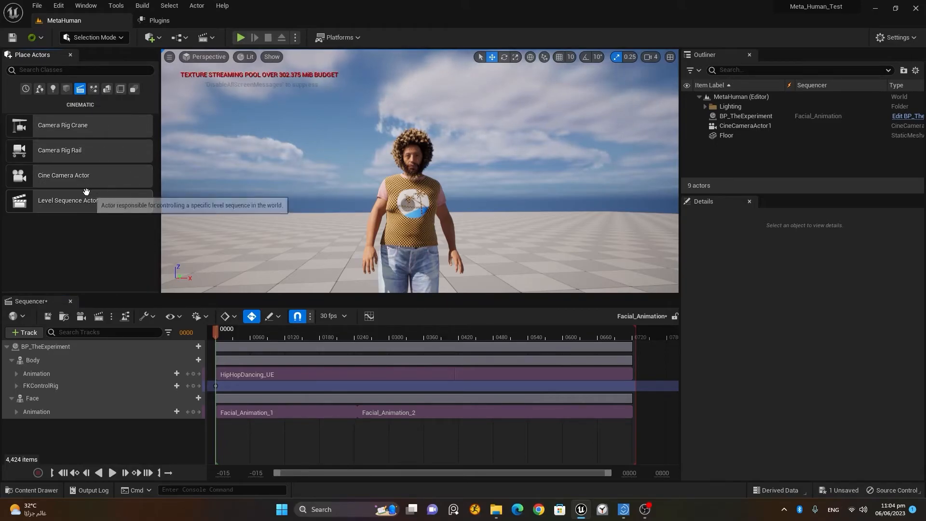
drag(57, 178, 349, 210)
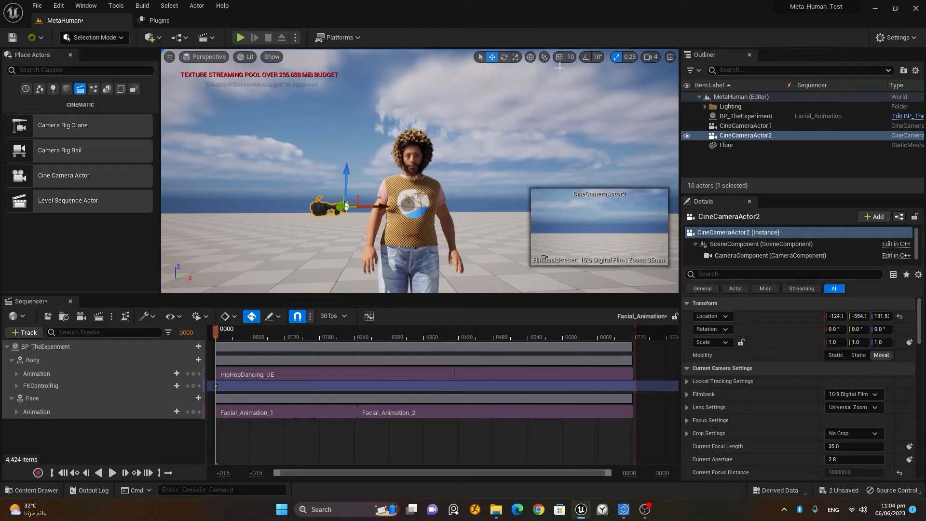
click(504, 58)
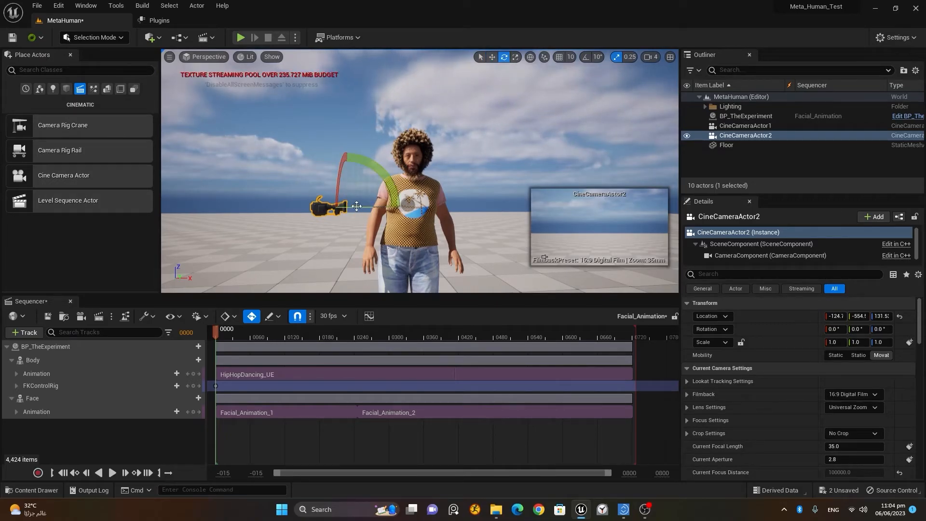
click(586, 57)
drag(355, 208, 390, 208)
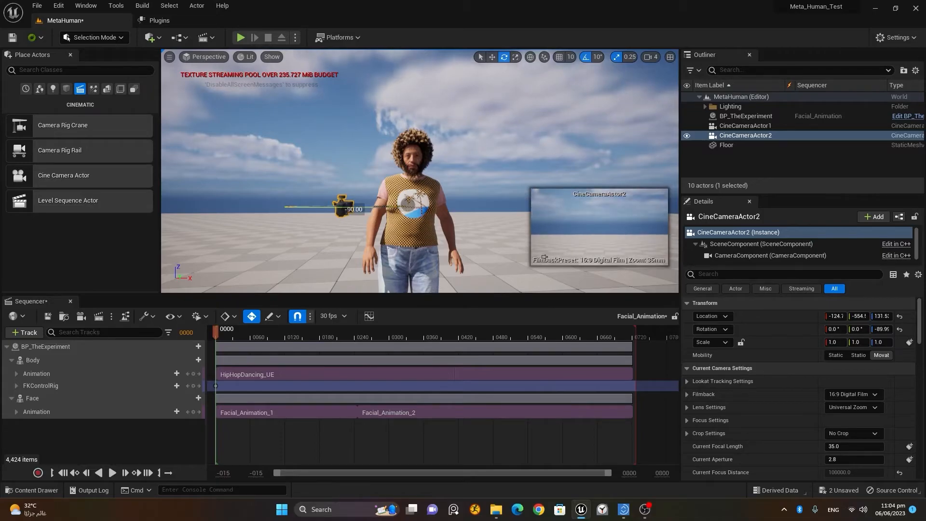
- Move CineCameraActor2 in front of the MetaHuman's face, at about X 0.9, Y 169, Z 177
key(w)
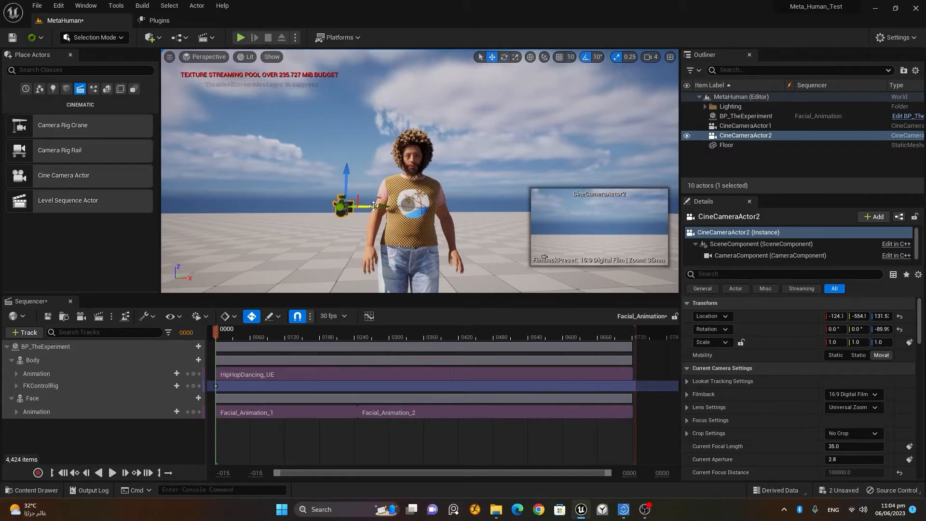
drag(376, 208, 444, 213)
right_drag(279, 193, 299, 213)
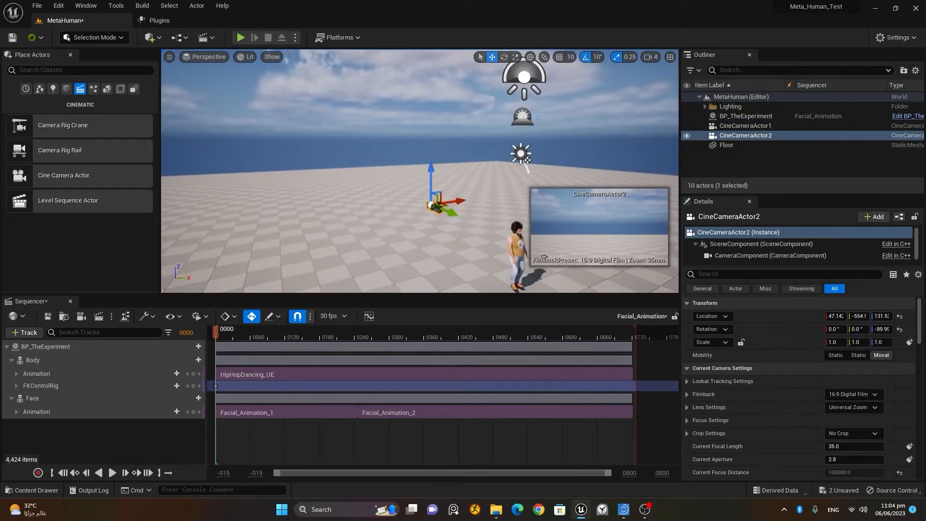
drag(453, 212, 538, 249)
middle_drag(514, 232, 641, 236)
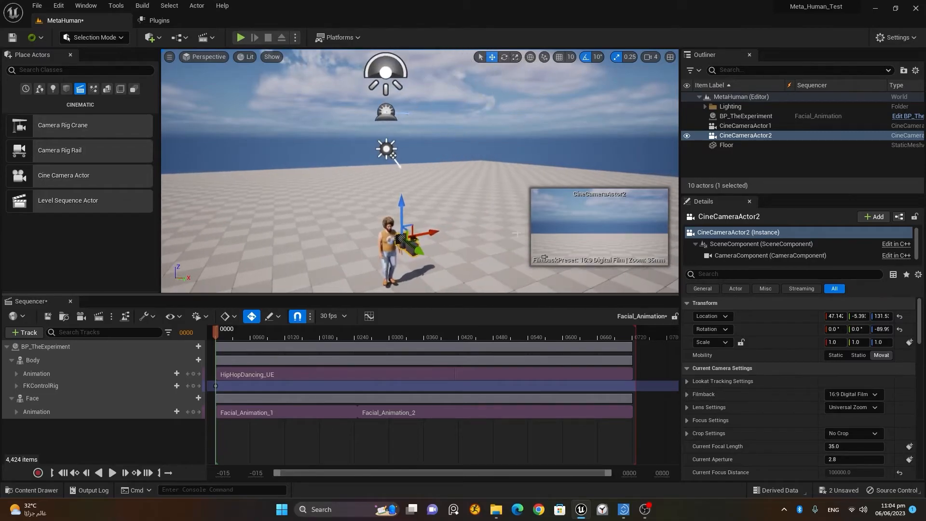
drag(443, 233, 388, 191)
drag(408, 247, 417, 222)
- Add CineCameraActor2 to the Facial_Animation sequence and collapse its CameraComponent track
click(27, 332)
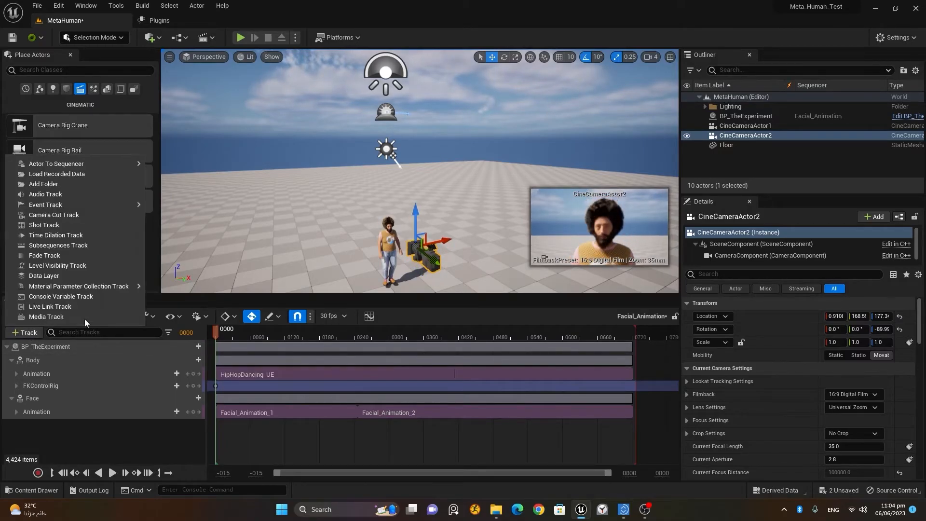
mouse_move(85, 164)
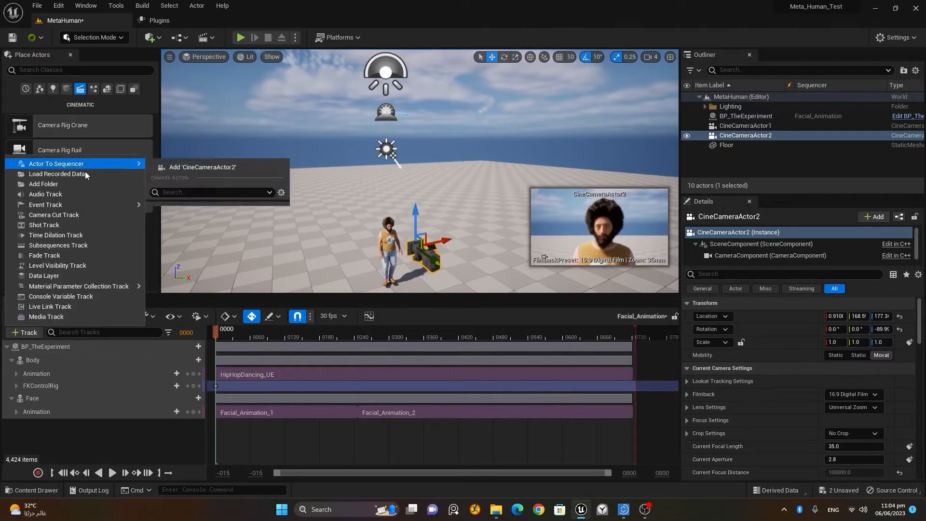
click(221, 167)
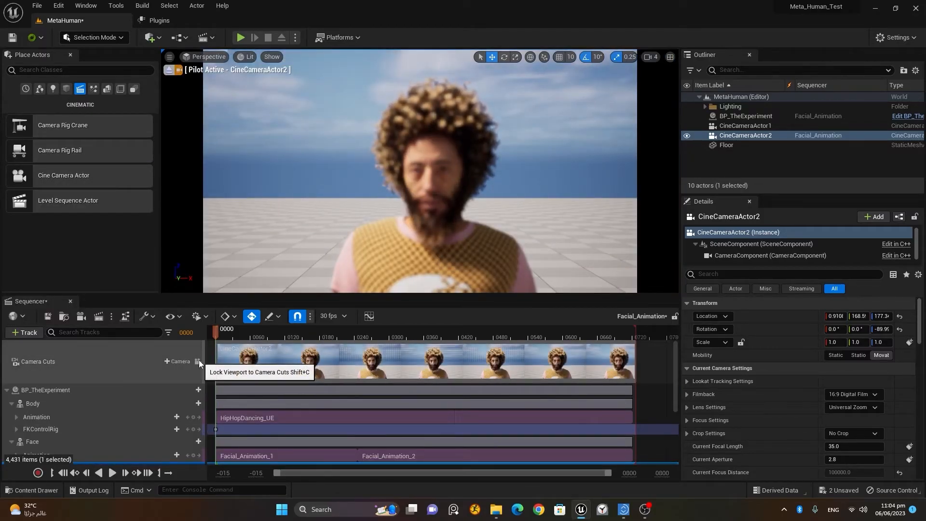
scroll(101, 411, down, 3)
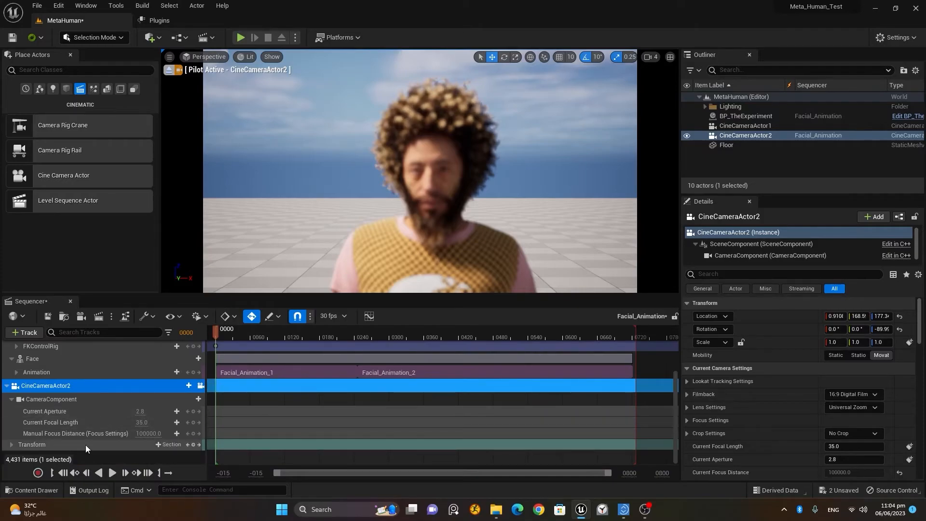
click(13, 400)
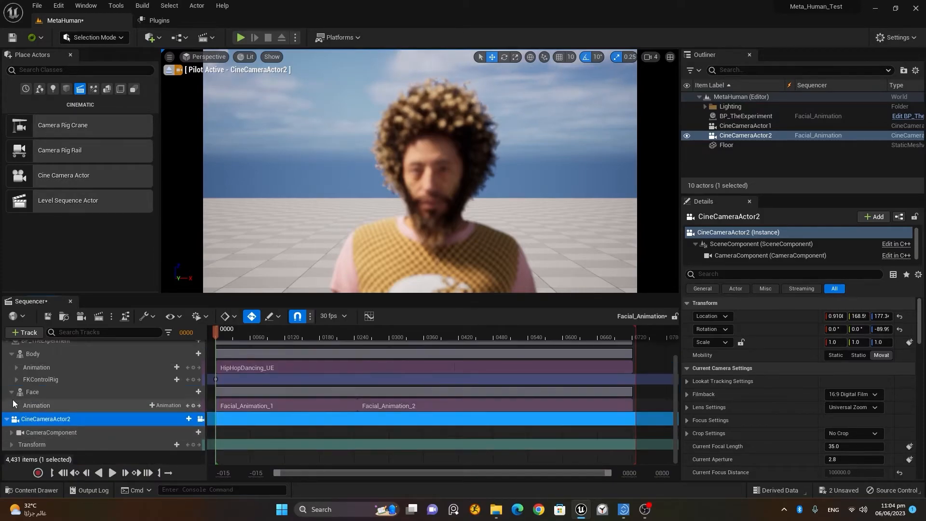
- Collapse the CineCameraActor2 track and turn on Draw Debug Focus Plane in the camera's focus settings
click(7, 418)
double_click(50, 443)
key(Return)
scroll(901, 332, down, 3)
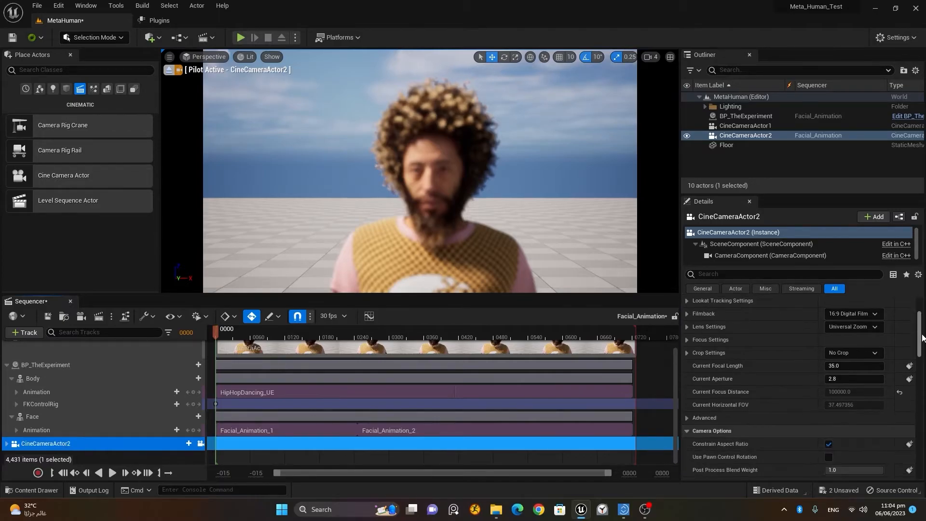
click(685, 340)
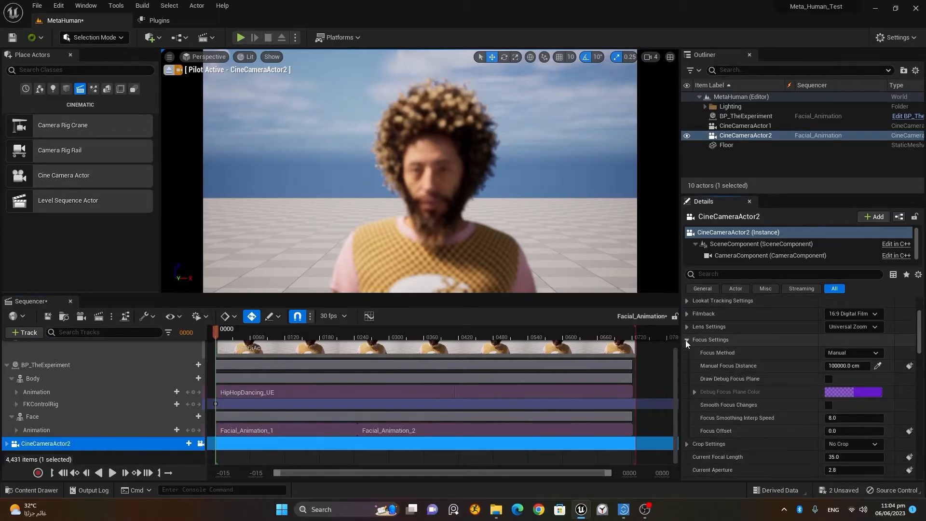
click(878, 365)
click(828, 378)
- Try raising CineCameraActor2's manual focus distance and reset it to its default
drag(847, 366, 882, 365)
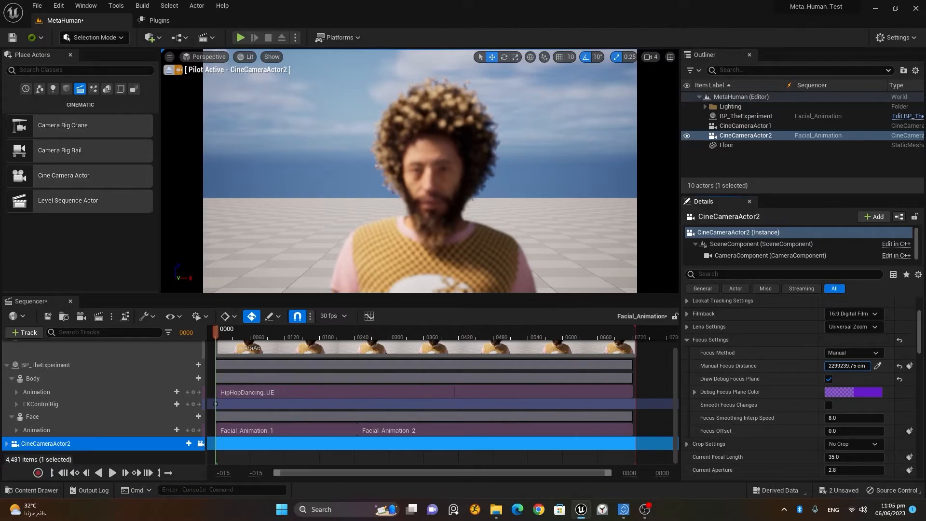
drag(849, 366, 882, 364)
click(899, 366)
- Bring the MetaHuman into focus with a manual focus distance of about 184 cm and turn off the debug focus plane
click(877, 365)
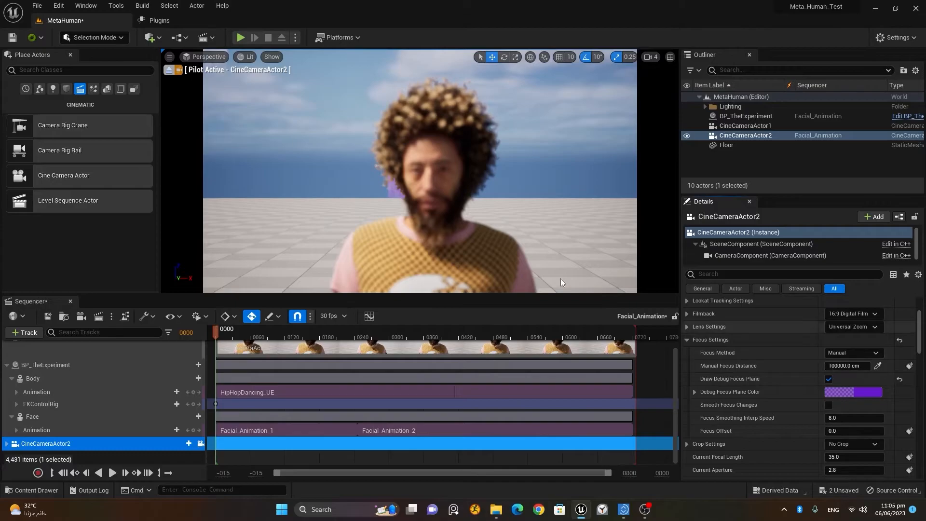
click(483, 253)
drag(843, 365, 815, 366)
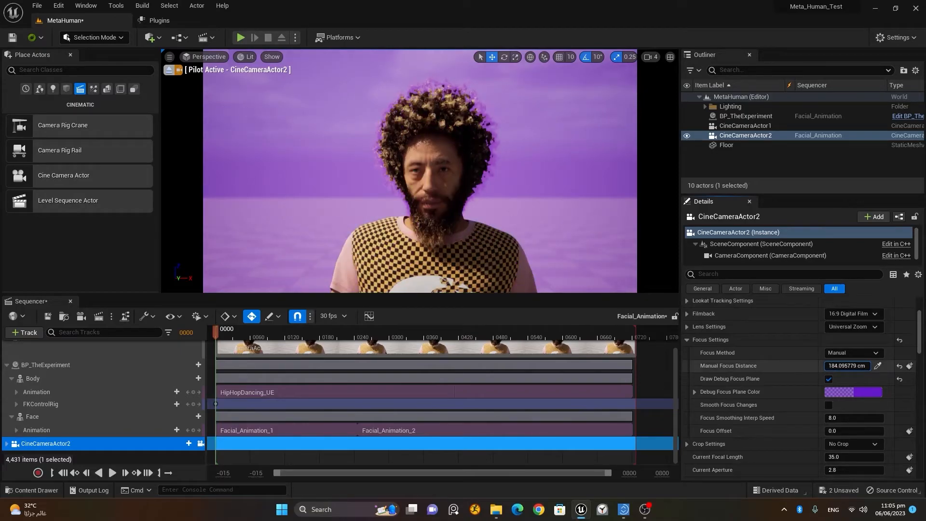
click(828, 378)
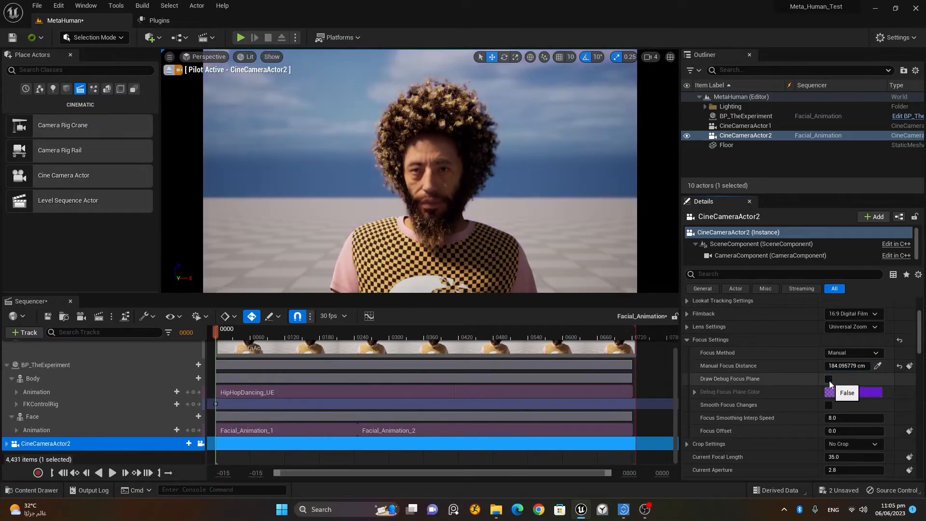
- Render the Facial_Animation job locally to completion with Movie Render Queue and close the queue
click(109, 316)
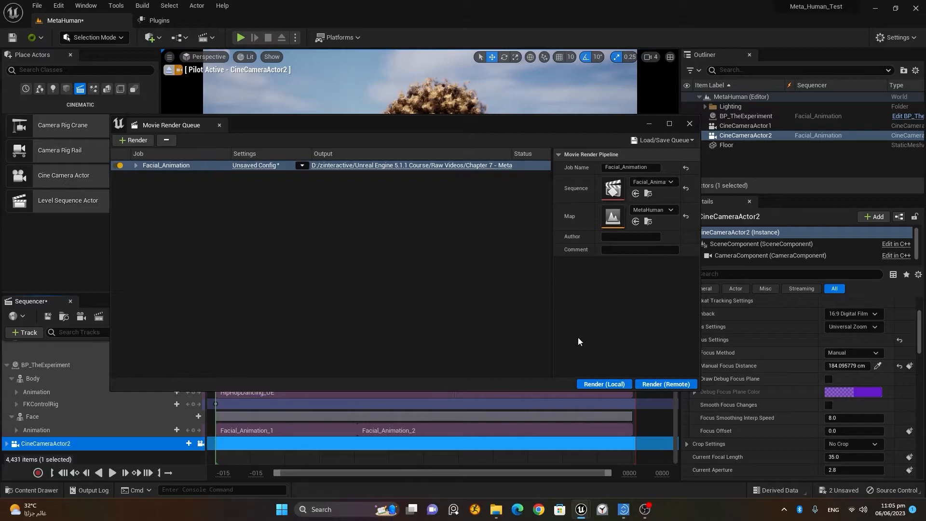
click(601, 383)
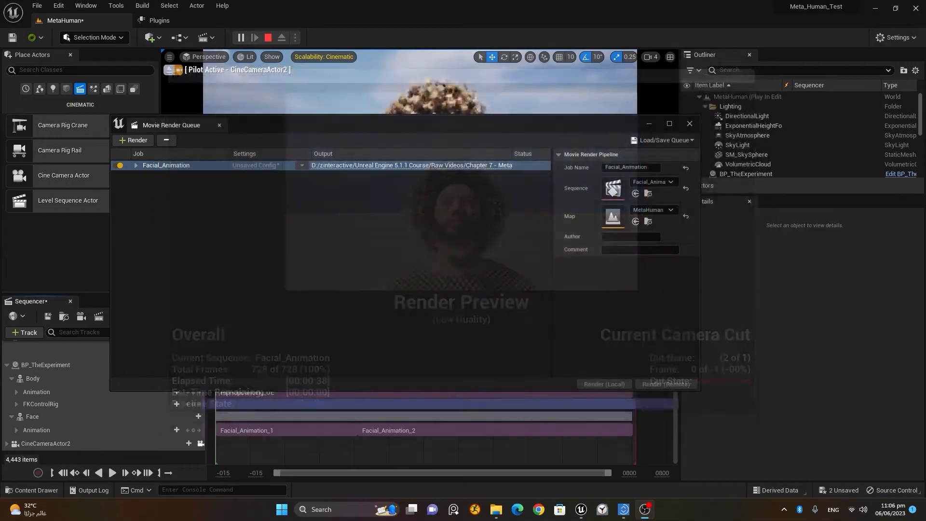
click(683, 126)
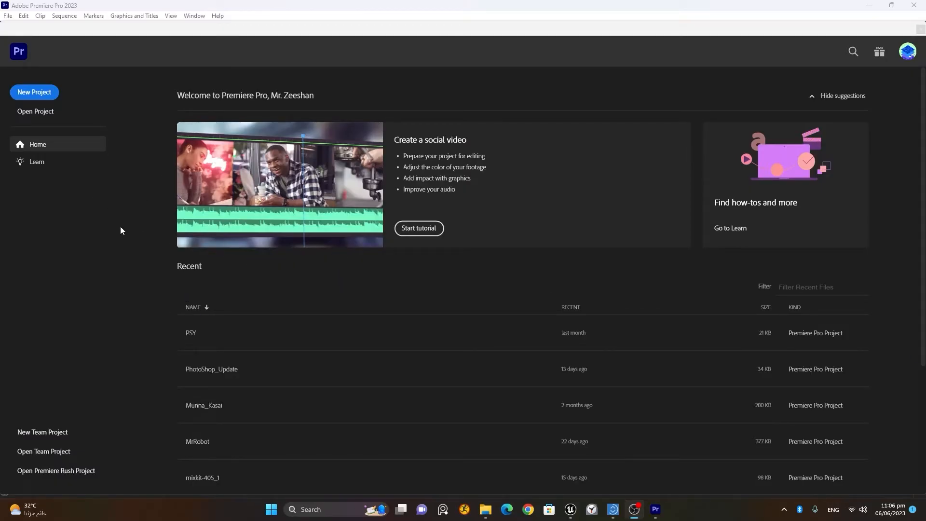
- Switch to Adobe Premiere Pro and open the recent project named edits
scroll(314, 309, down, 1)
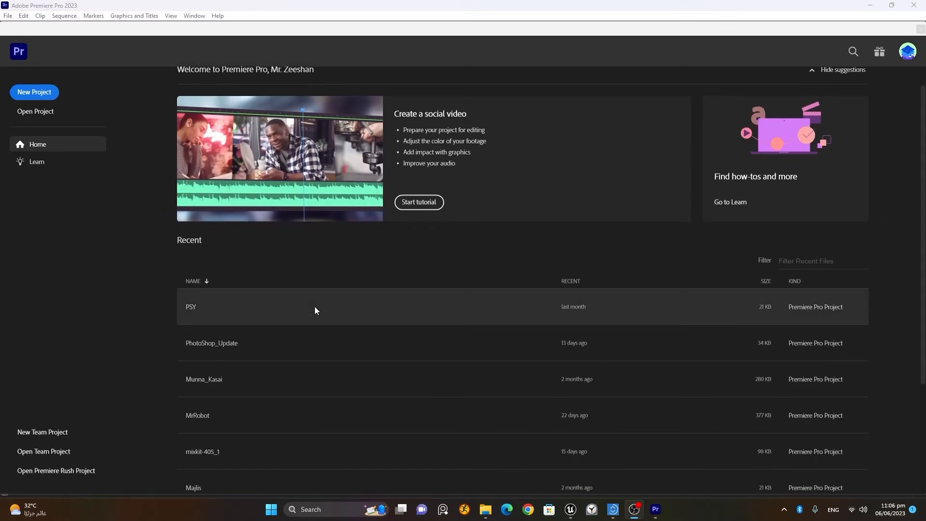
scroll(359, 299, down, 1)
scroll(359, 299, down, 2)
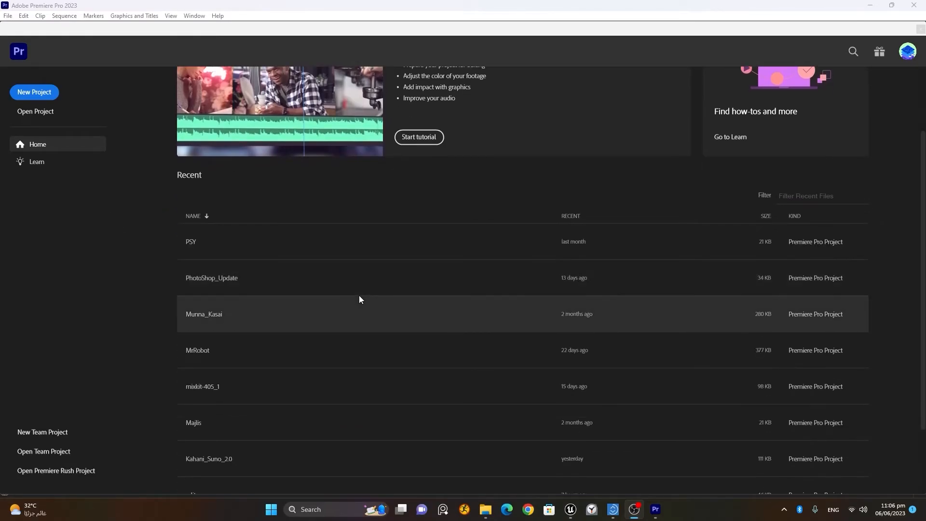
scroll(361, 296, down, 3)
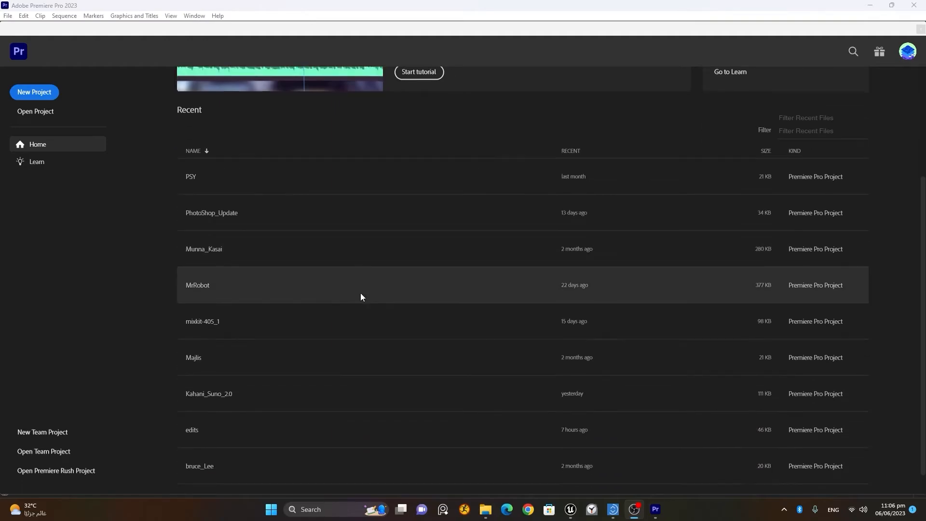
double_click(207, 420)
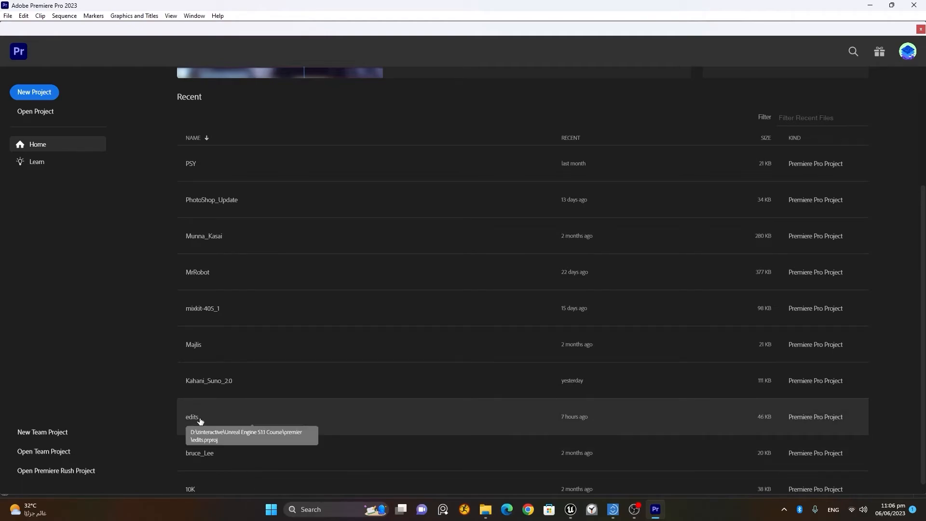
click(218, 419)
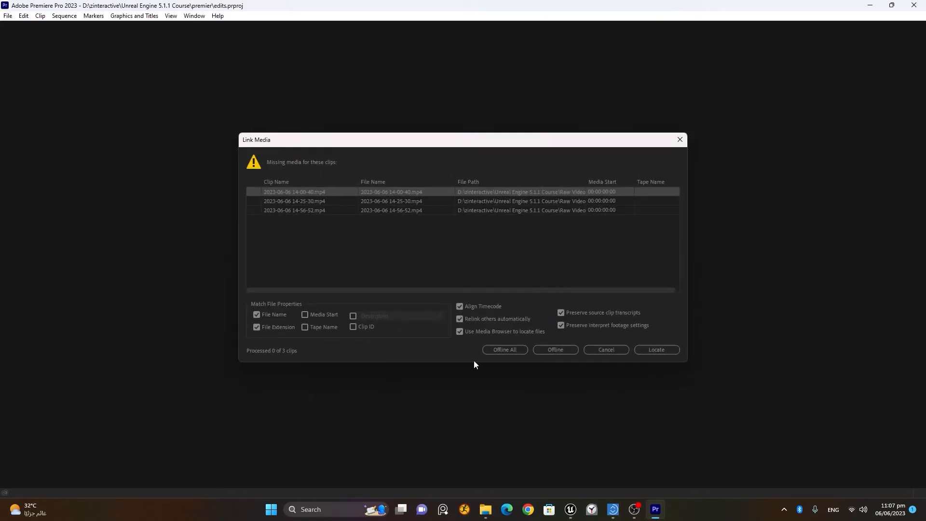
click(506, 349)
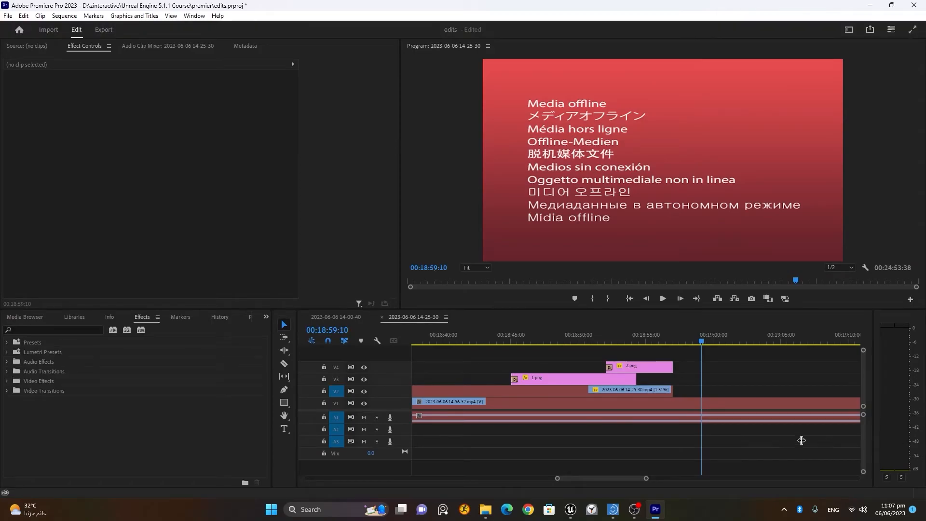
drag(776, 445, 455, 357)
key(Delete)
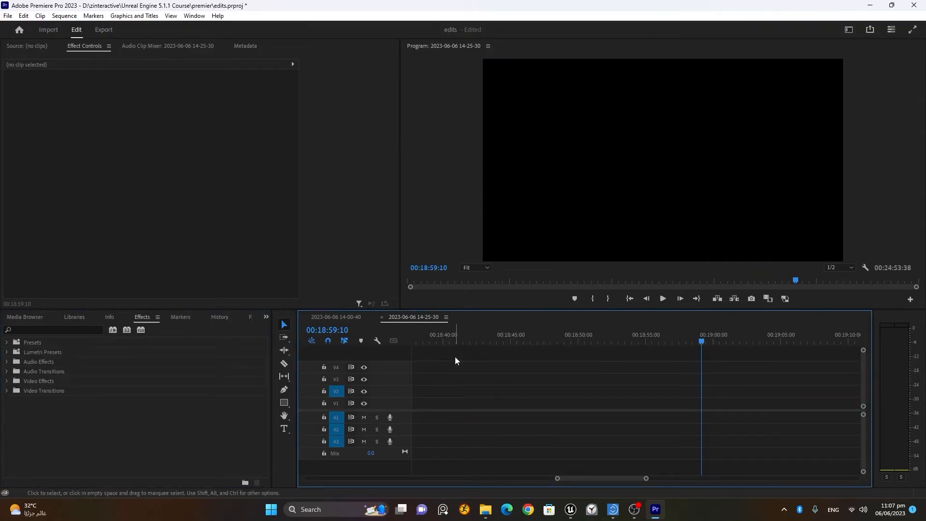
- Import the rendered frames from Chapter 7 - Metahumans > test_render as an image sequence starting at Facial_Animation.0000.jpeg
click(265, 317)
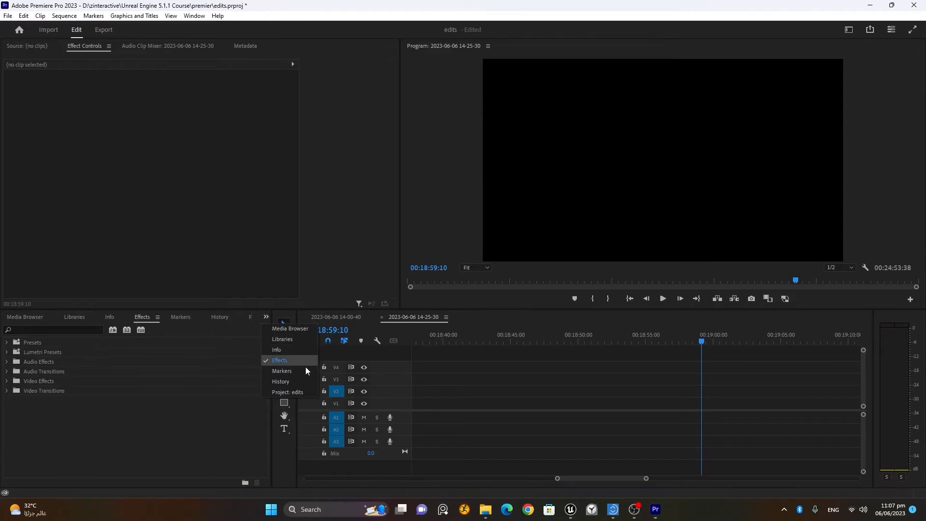
click(303, 392)
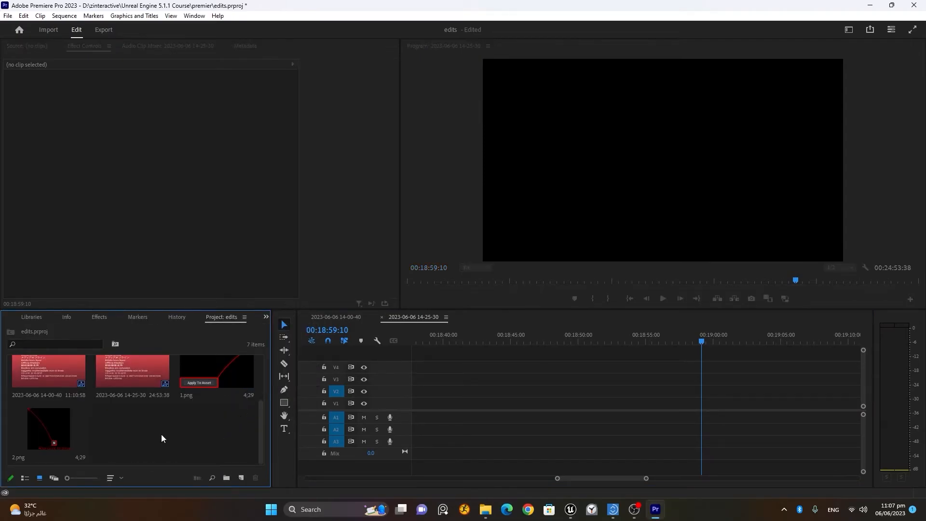
double_click(161, 434)
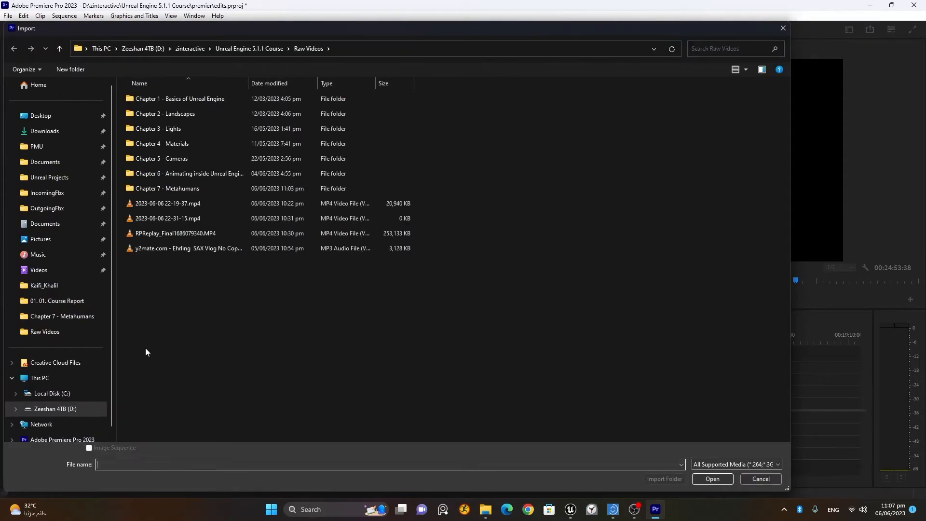
click(57, 315)
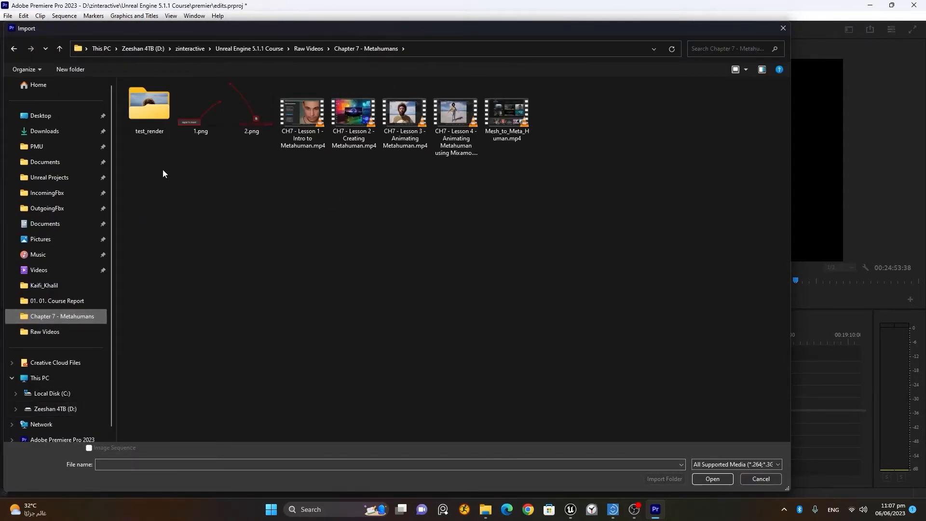
click(149, 110)
key(Return)
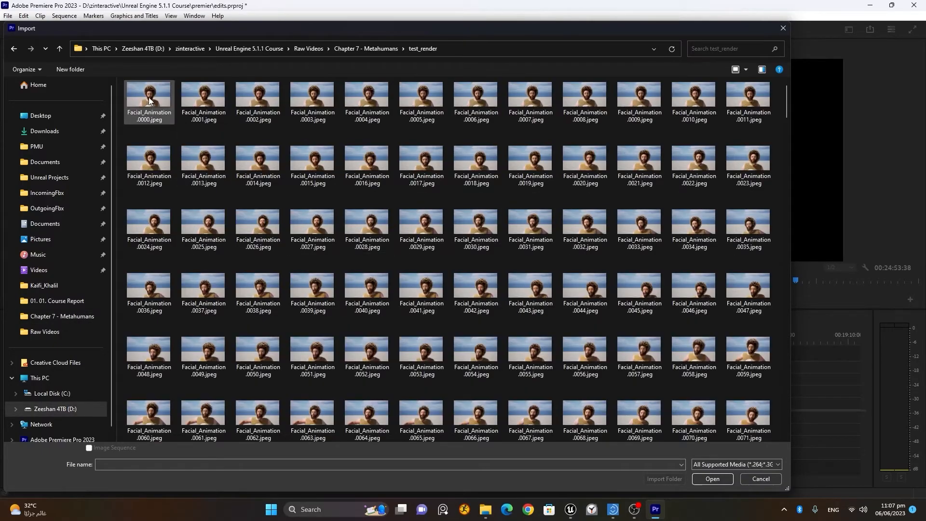
click(149, 101)
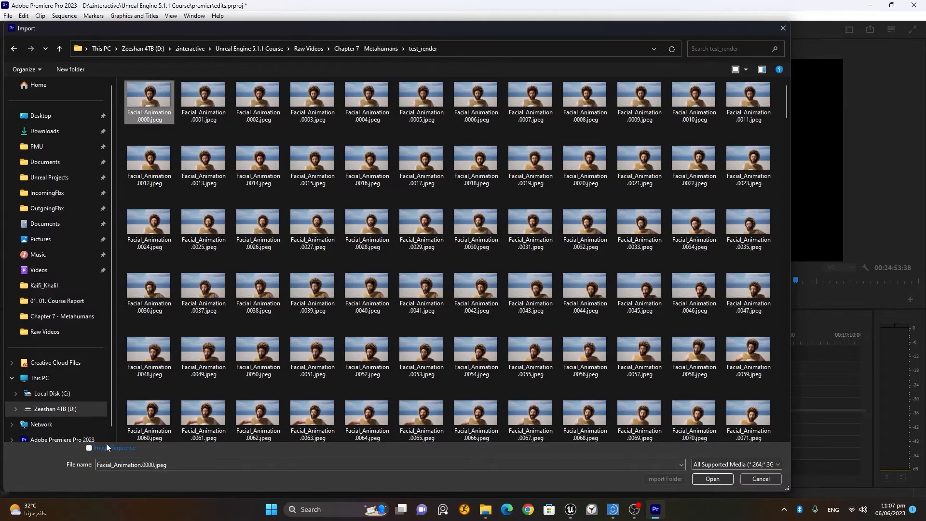
click(90, 448)
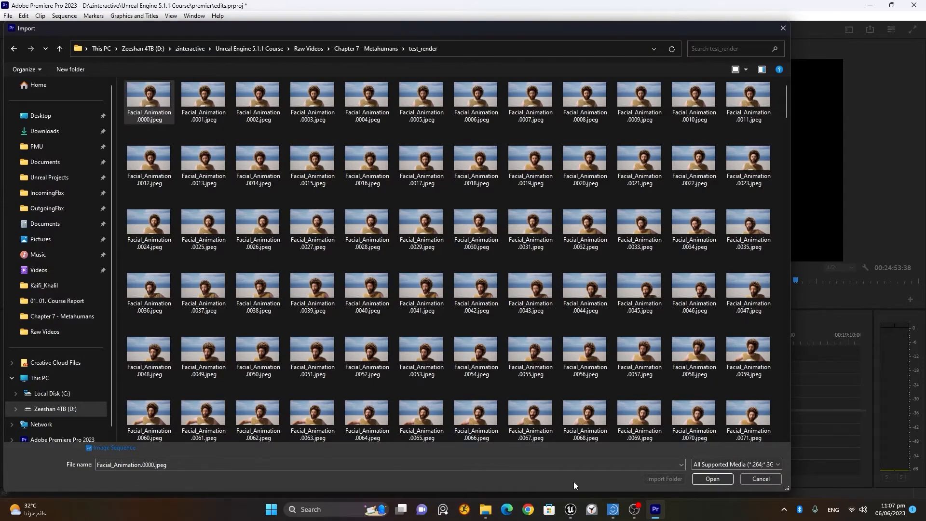
click(707, 478)
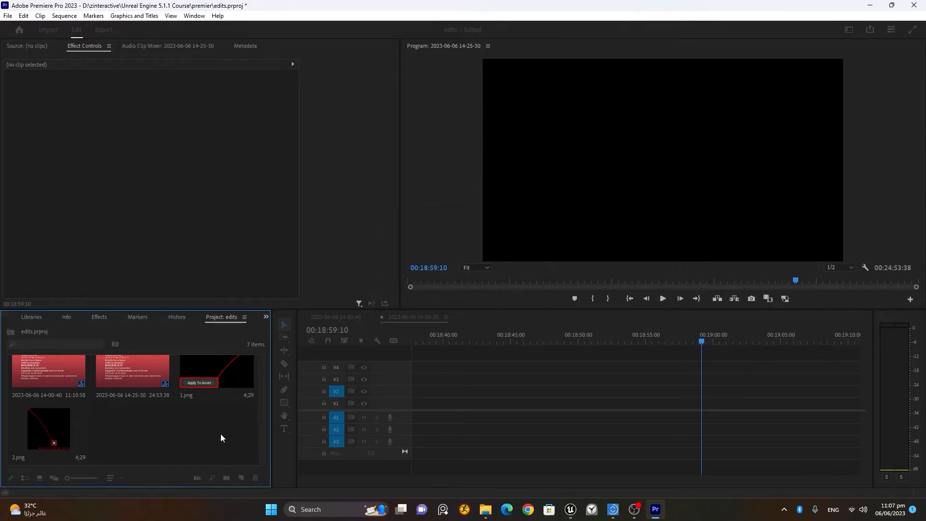
drag(133, 432, 199, 446)
drag(569, 478, 297, 477)
drag(451, 377, 504, 443)
key(Delete)
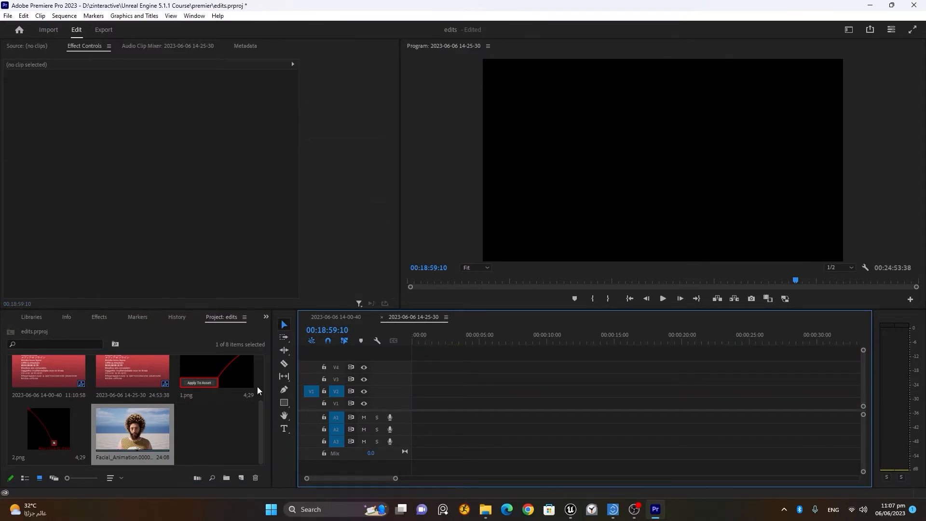
click(382, 317)
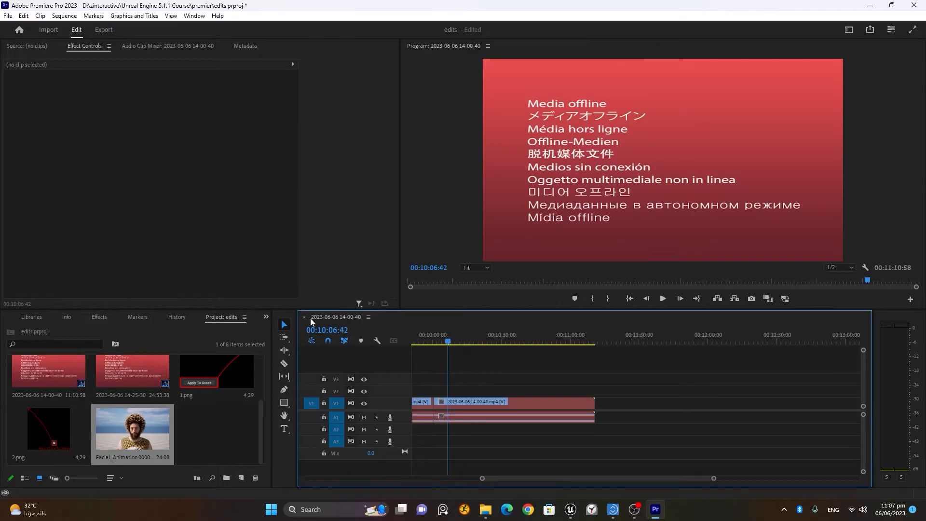
click(303, 317)
- Create a new sequence from the Facial_Animation image-sequence clip, preview its playback and return the playhead to the start
right_click(129, 437)
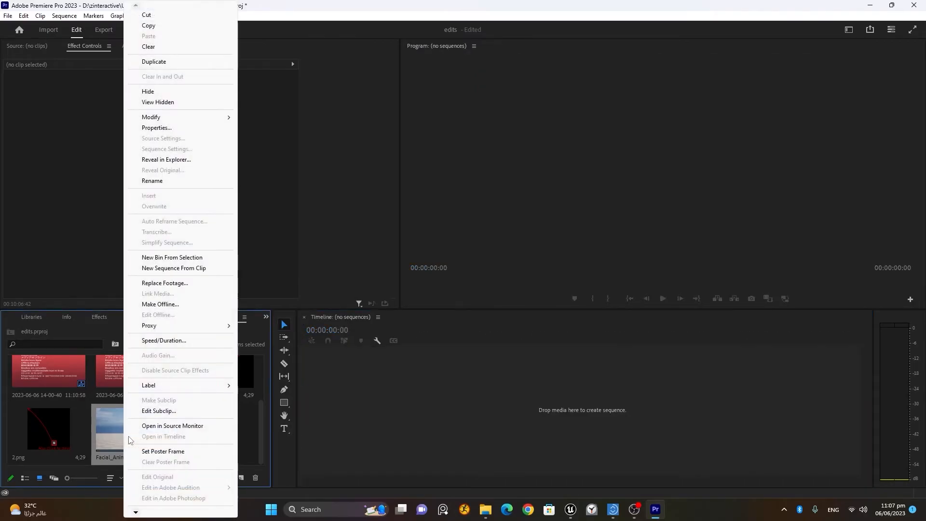
click(180, 268)
click(663, 299)
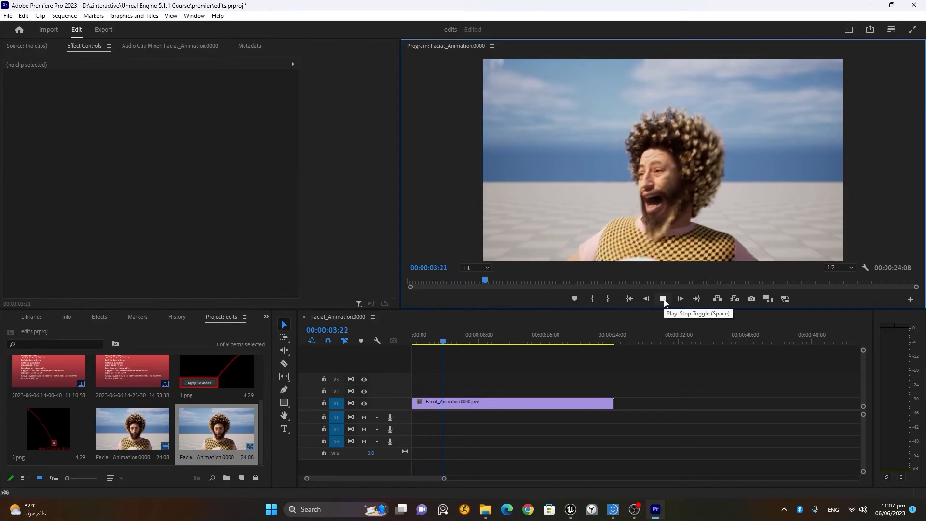
click(663, 299)
drag(427, 338, 375, 340)
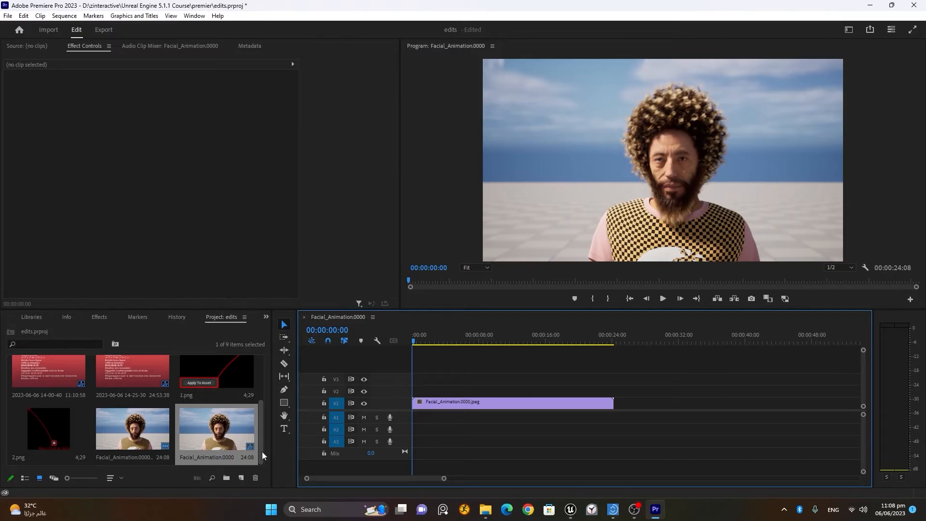
- Import zinteractive_1_iPhone.mov from Downloads > LiveLinkFace_20230606_iPhone > 20230606_zinteractive_1 into the project
click(7, 15)
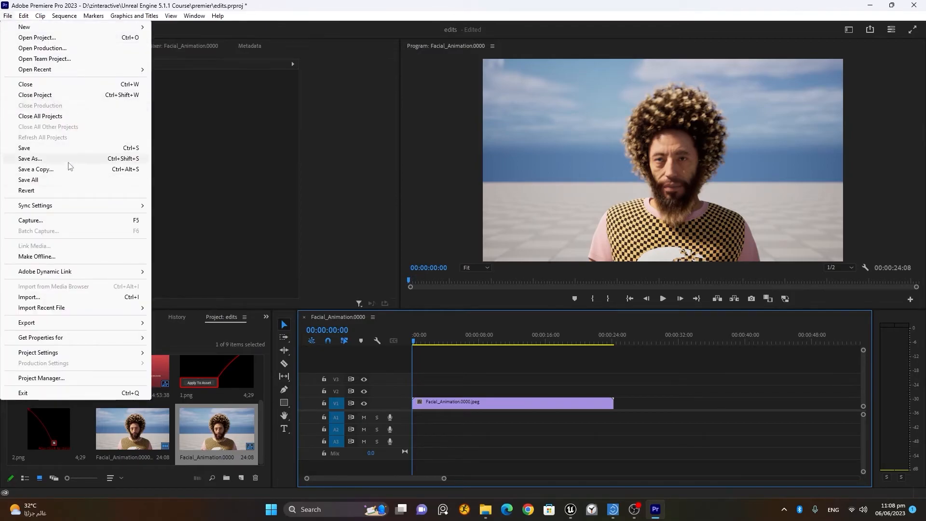
click(44, 296)
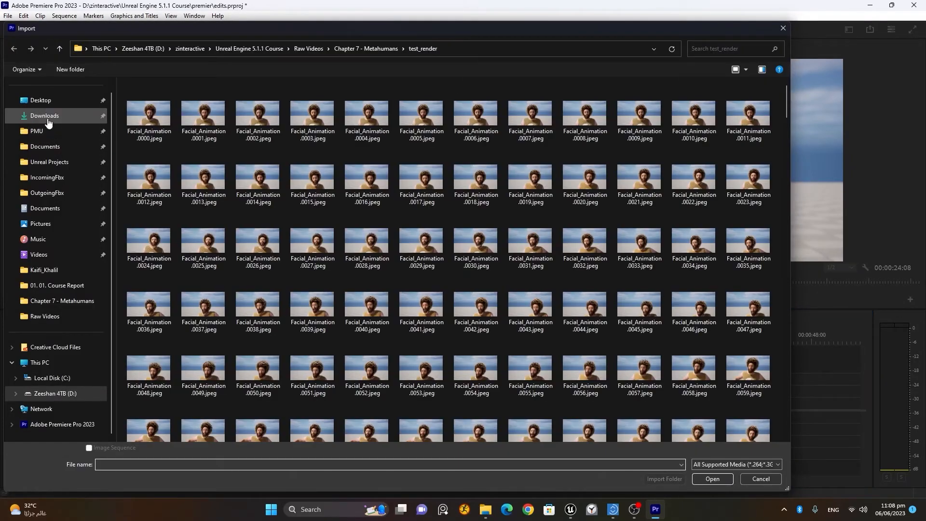
click(47, 119)
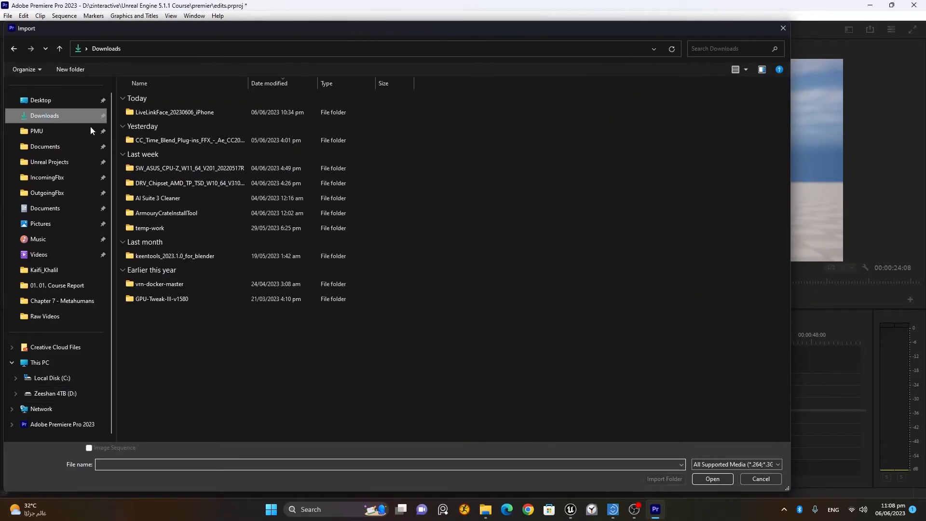
double_click(188, 114)
double_click(210, 112)
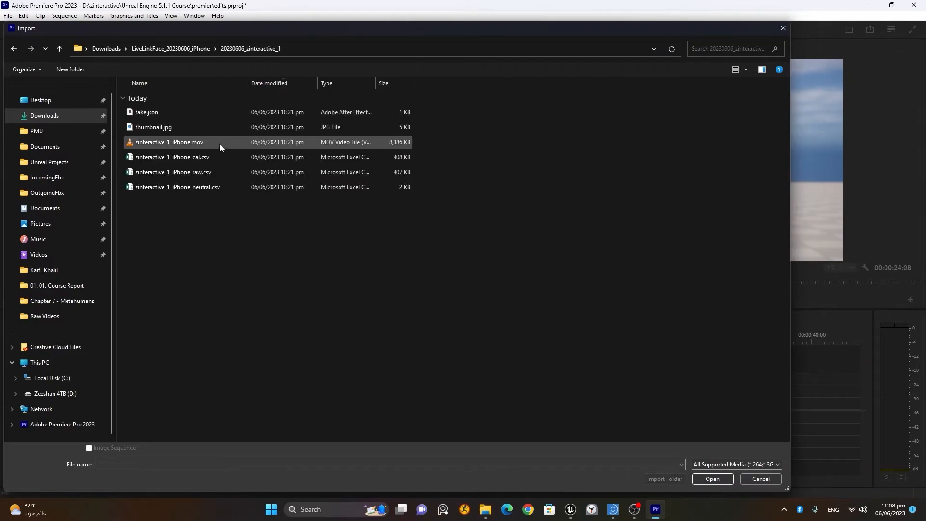
click(204, 141)
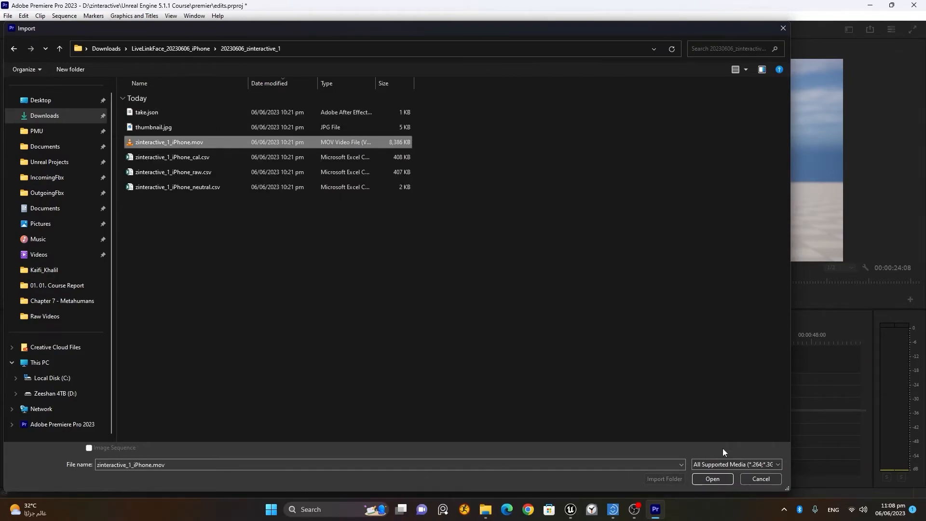
click(710, 479)
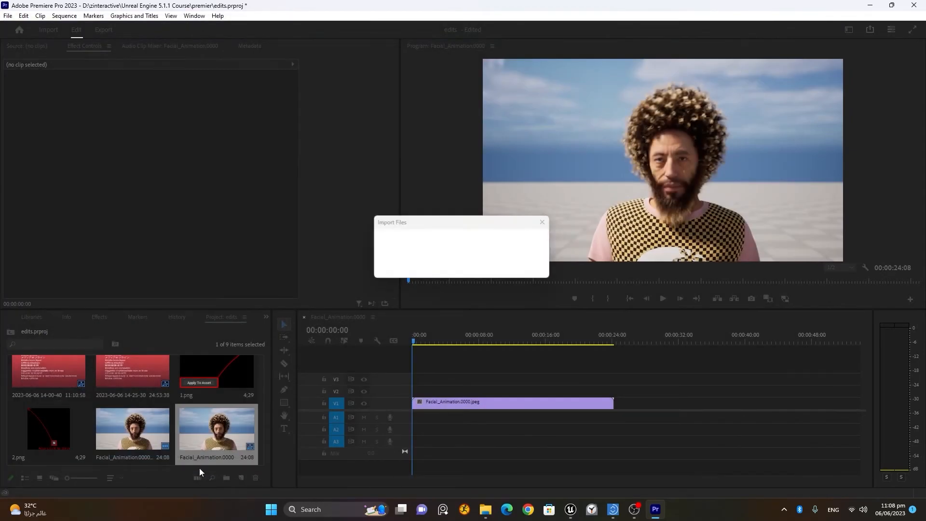
- Import zinteractive_2_iPhone.mov from Downloads > LiveLinkFace_20230606_iPhone > 20230606_zinteractive_2 into the project
double_click(141, 437)
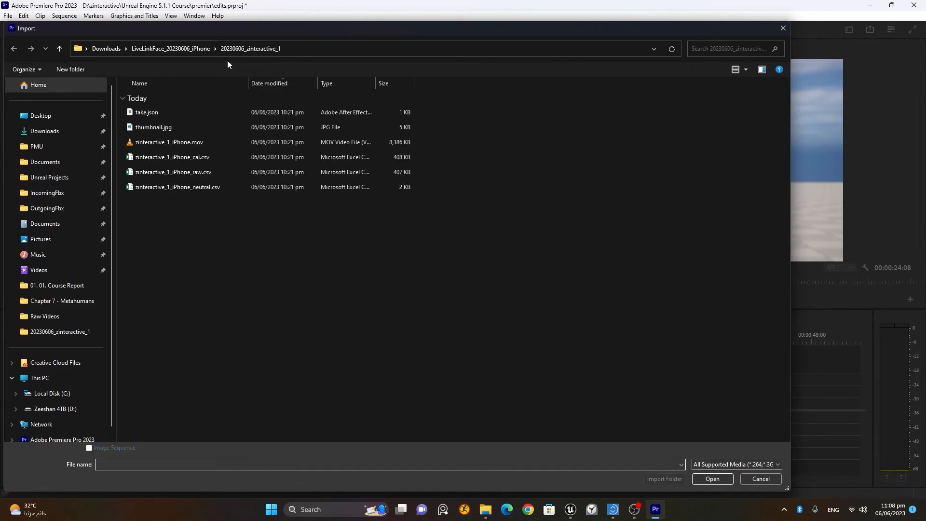
click(186, 48)
double_click(194, 134)
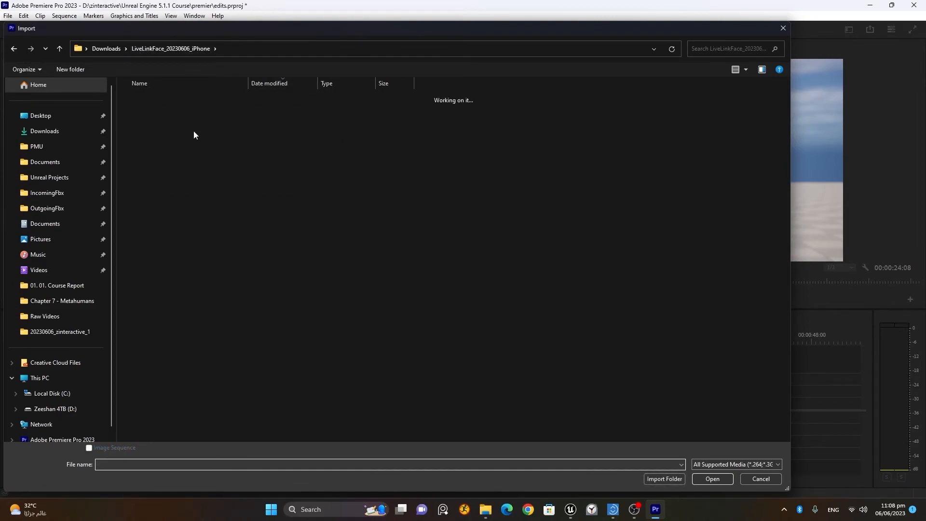
click(189, 143)
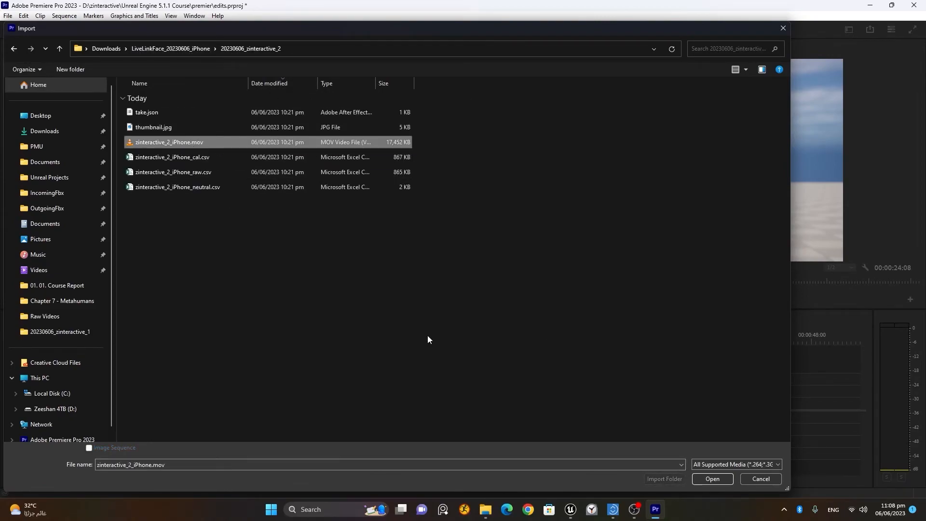
click(713, 478)
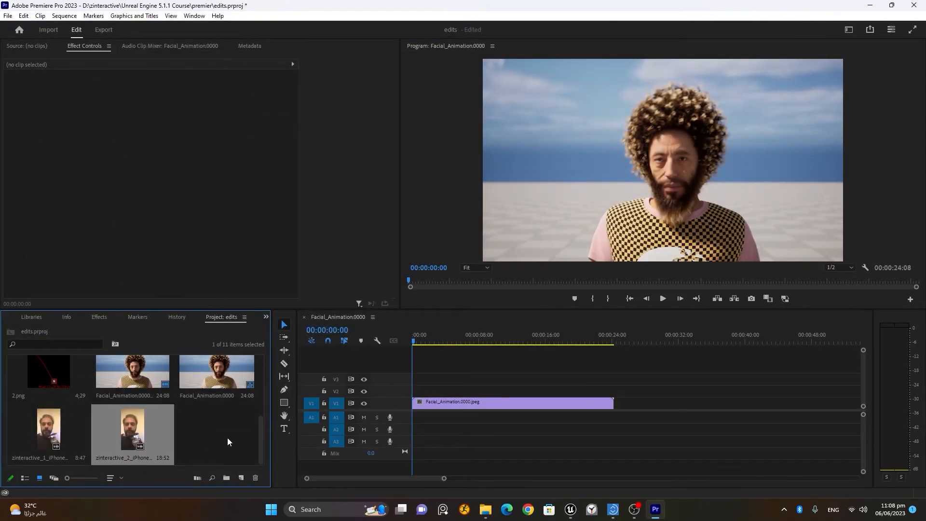
- Open zinteractive_1_iPhone.mov as the source clip and mark its In point at 22:27:23:50 and Out point at 22:27:29:59
click(50, 427)
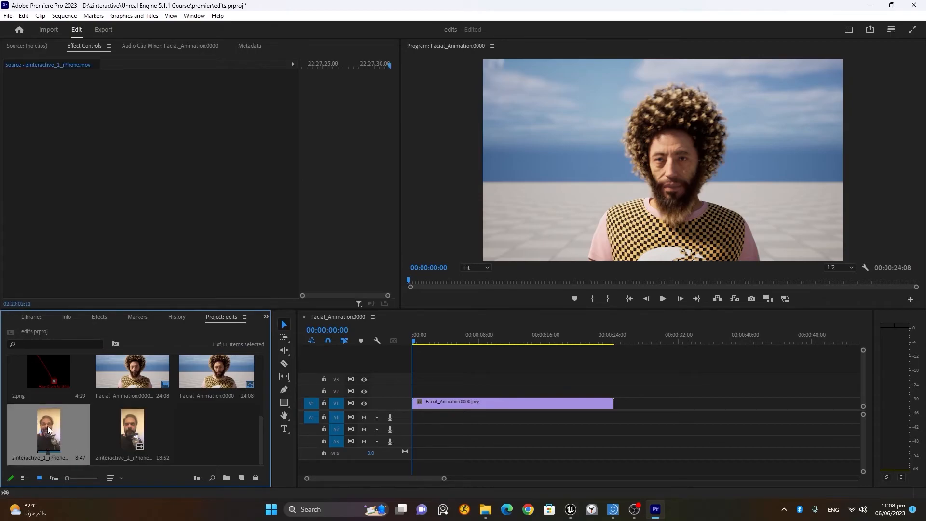
double_click(48, 429)
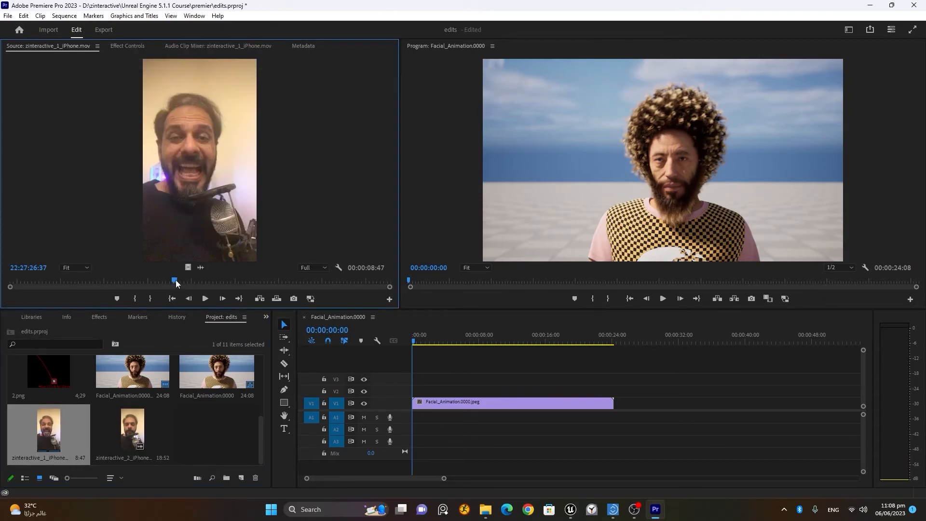
drag(174, 281, 7, 282)
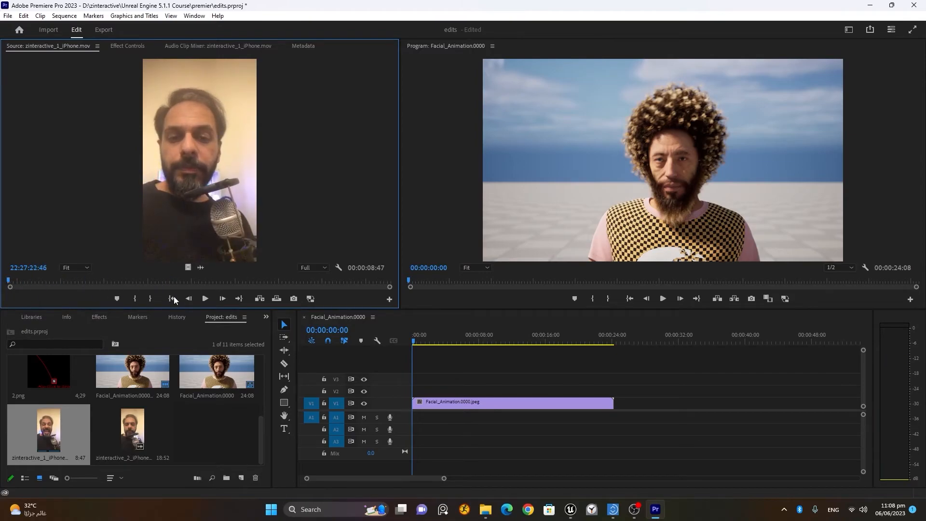
click(205, 299)
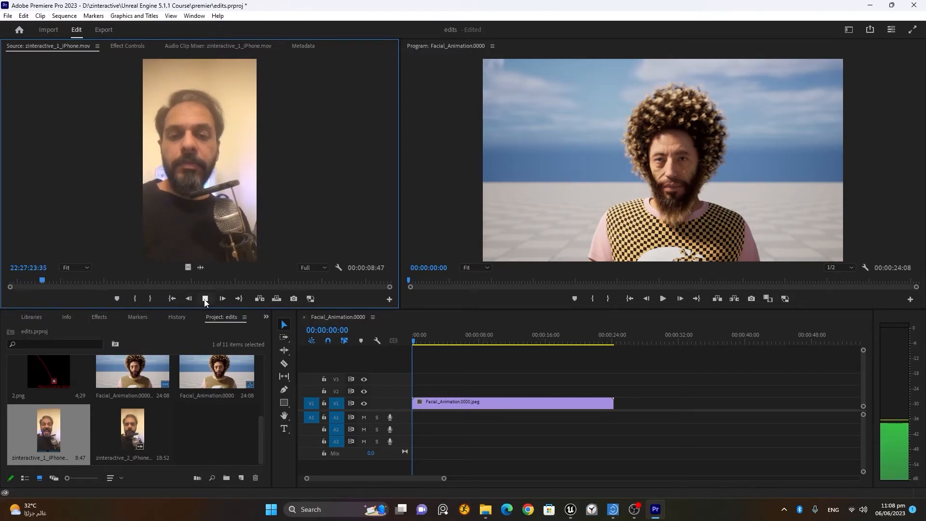
click(205, 299)
click(87, 281)
drag(86, 283, 54, 287)
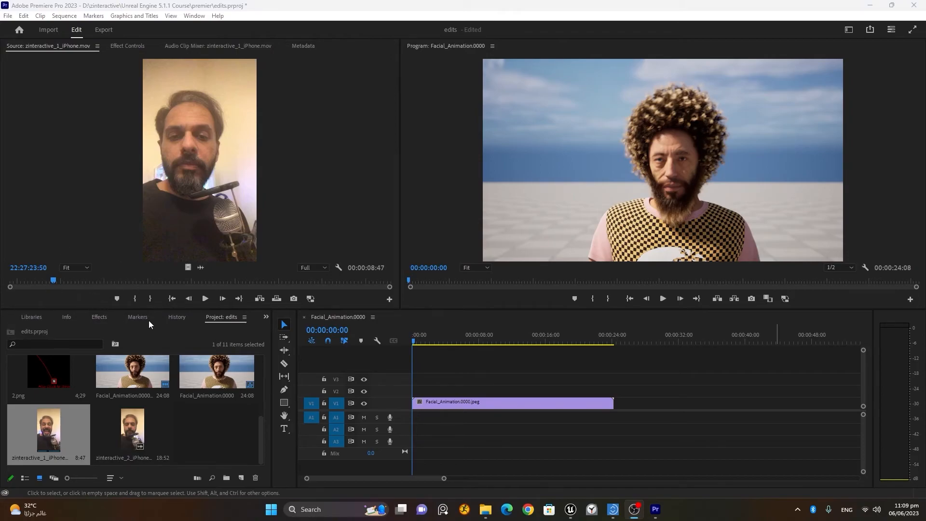
click(134, 299)
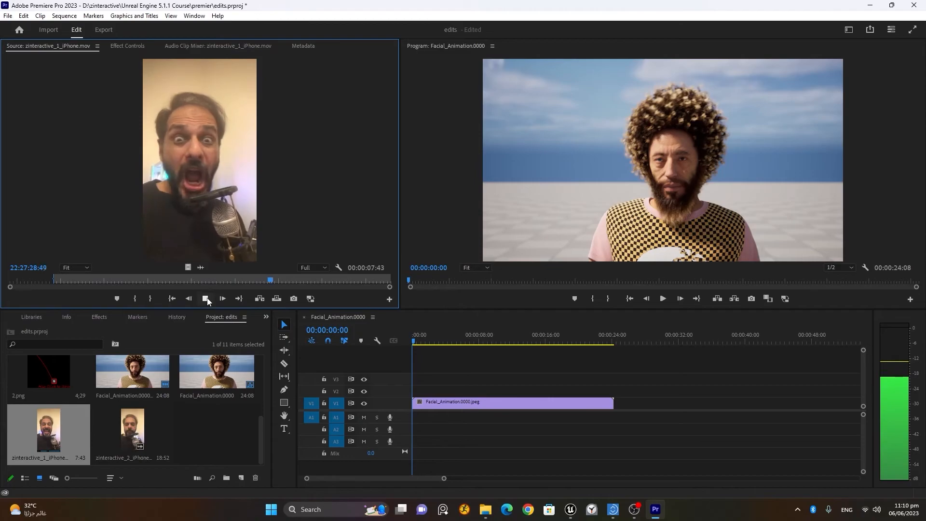
click(206, 299)
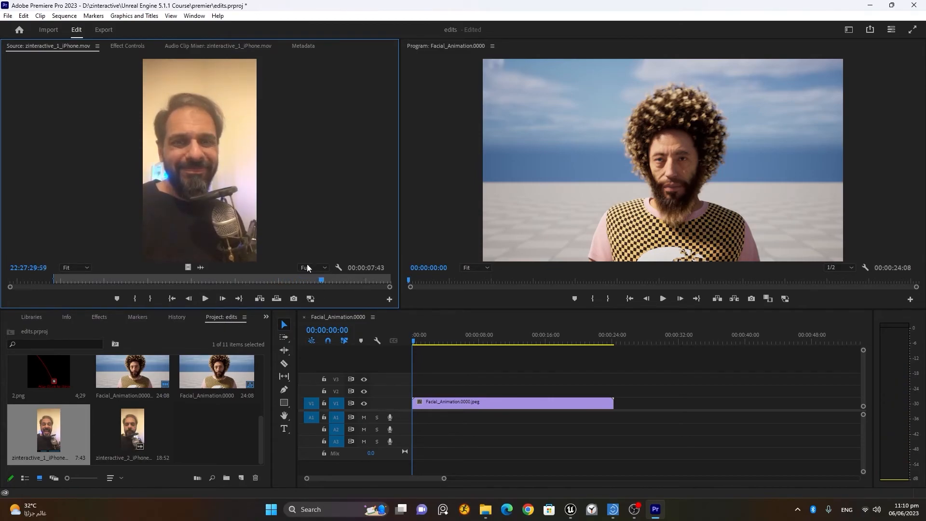
click(151, 299)
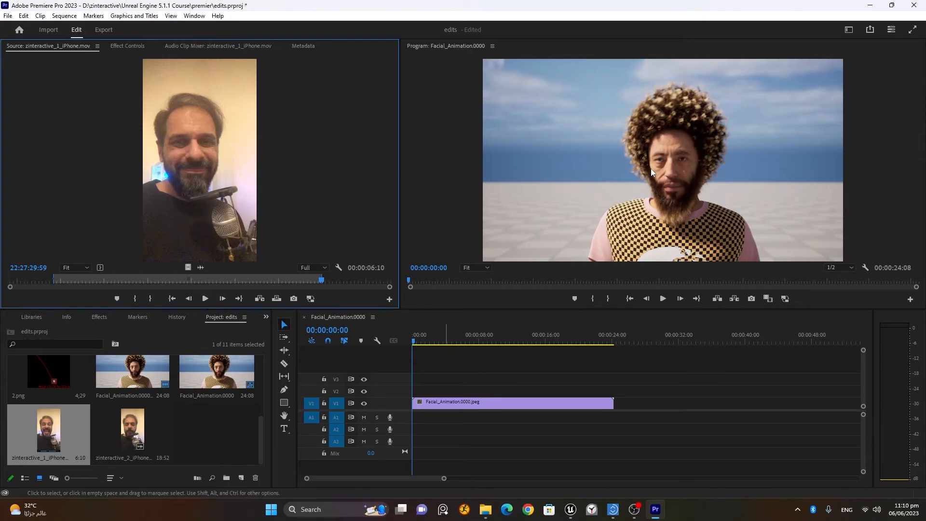
- Place only the audio of the marked zinteractive_1_iPhone.mov range on track A1 starting at 00:00:01:01, and preview the playback
mouse_move(416, 344)
mouse_down()
mouse_move(452, 343)
mouse_move(404, 353)
mouse_move(422, 355)
mouse_up()
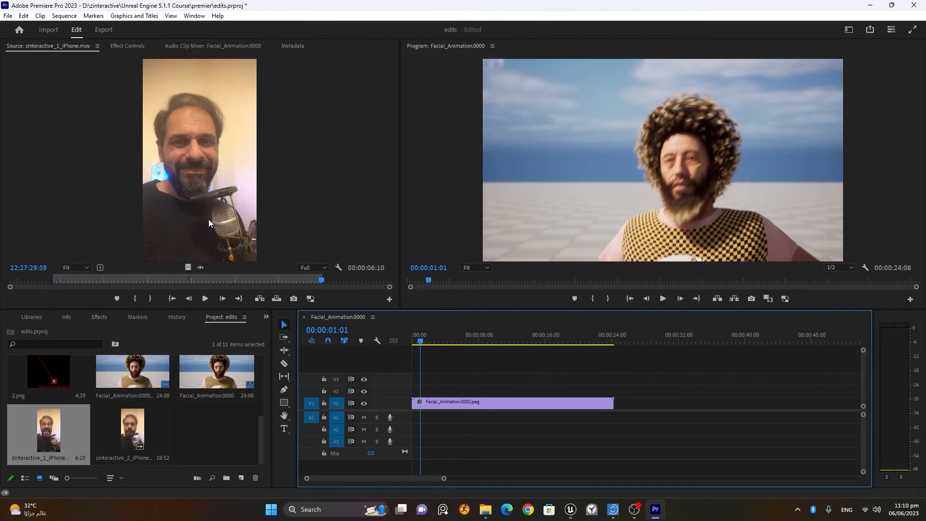
click(200, 268)
drag(201, 268, 453, 451)
click(663, 299)
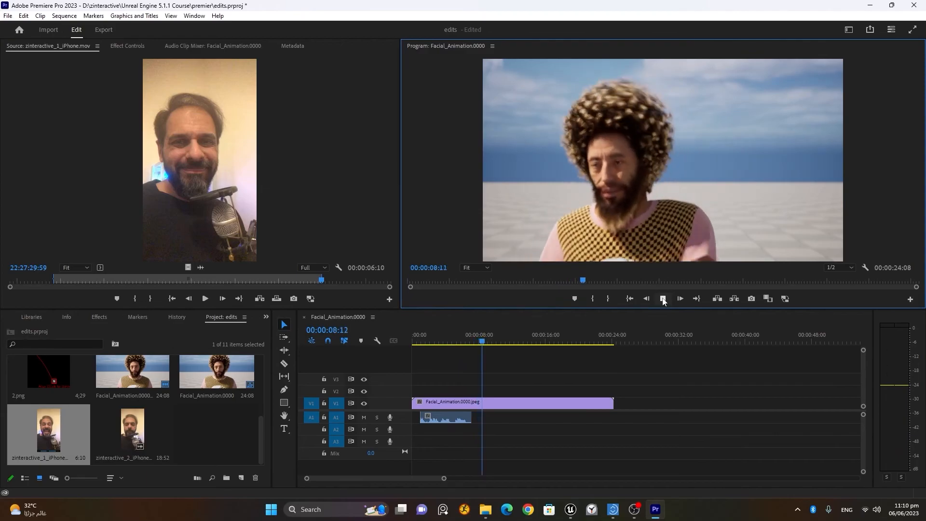
click(663, 298)
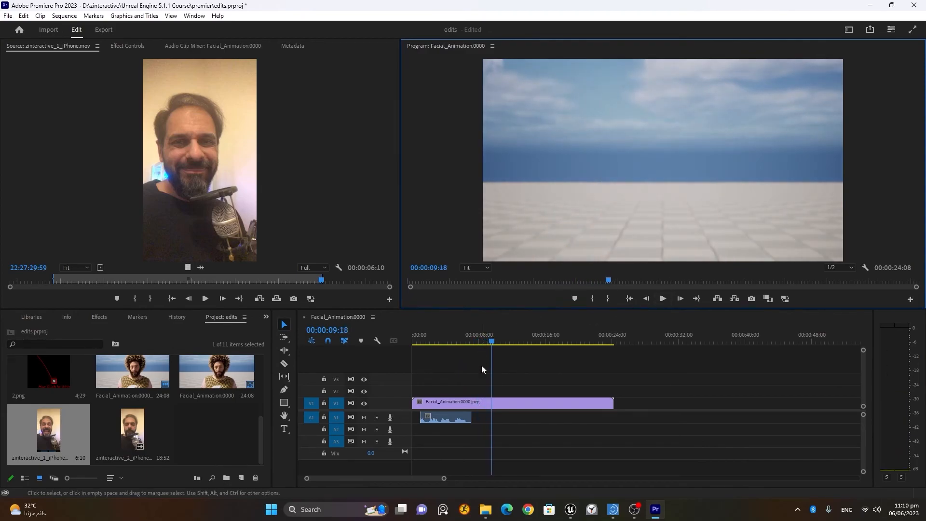
- Play the sequence from 00:00:00:14 in a maximized program monitor to check the audio sync, and restore the layout
click(416, 337)
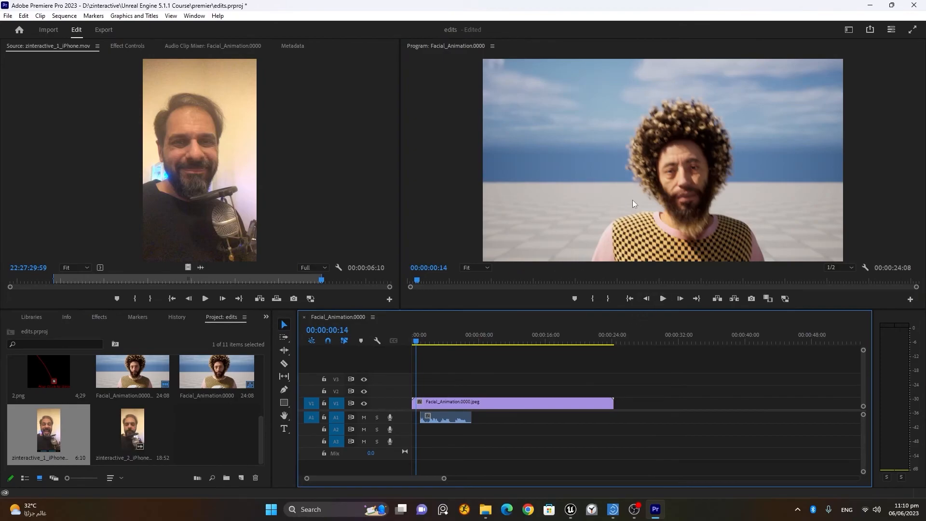
click(433, 220)
key(grave)
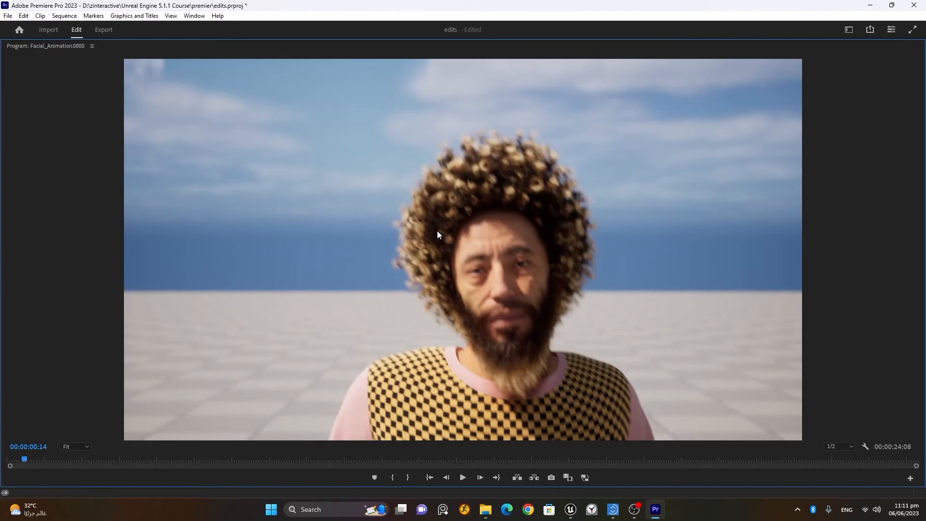
click(464, 477)
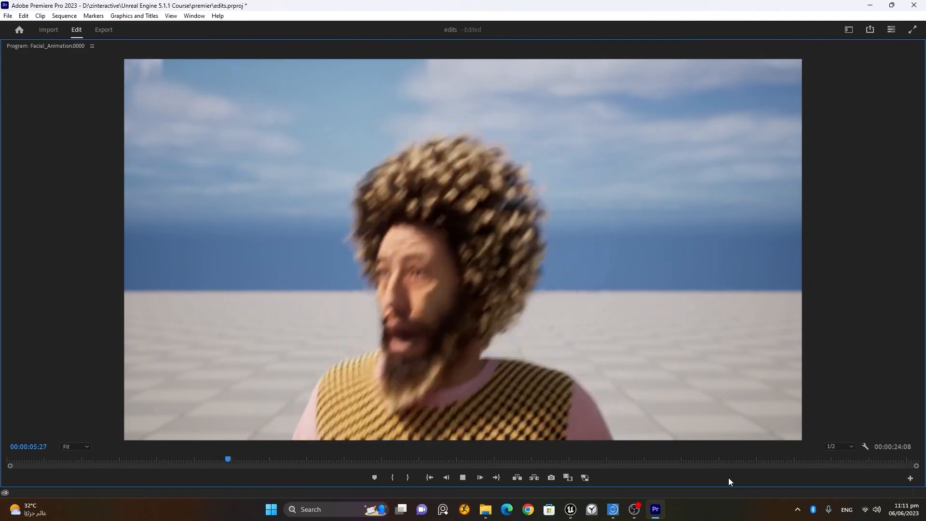
click(463, 477)
key(grave)
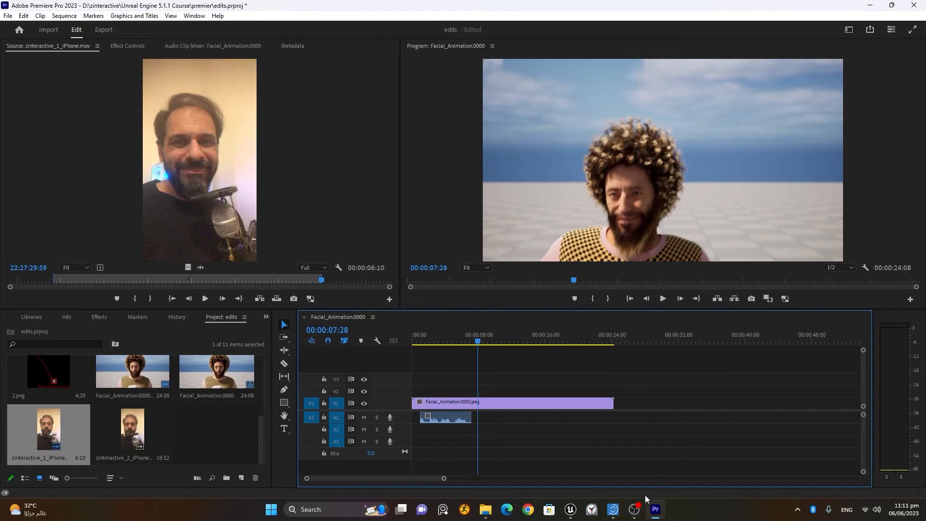
- Return the sequence playhead to 00:00:00:00 and play the animation with its audio from the start
click(420, 342)
drag(418, 345, 412, 344)
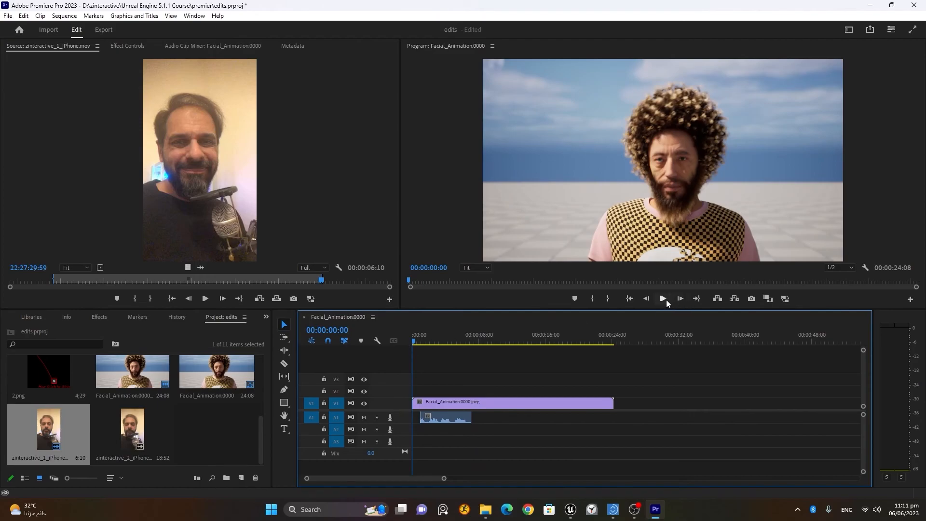
click(664, 300)
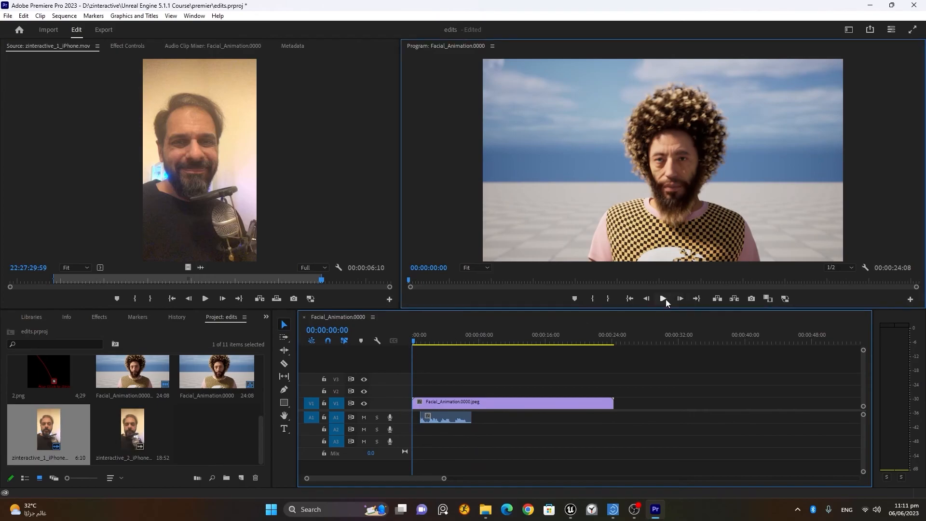